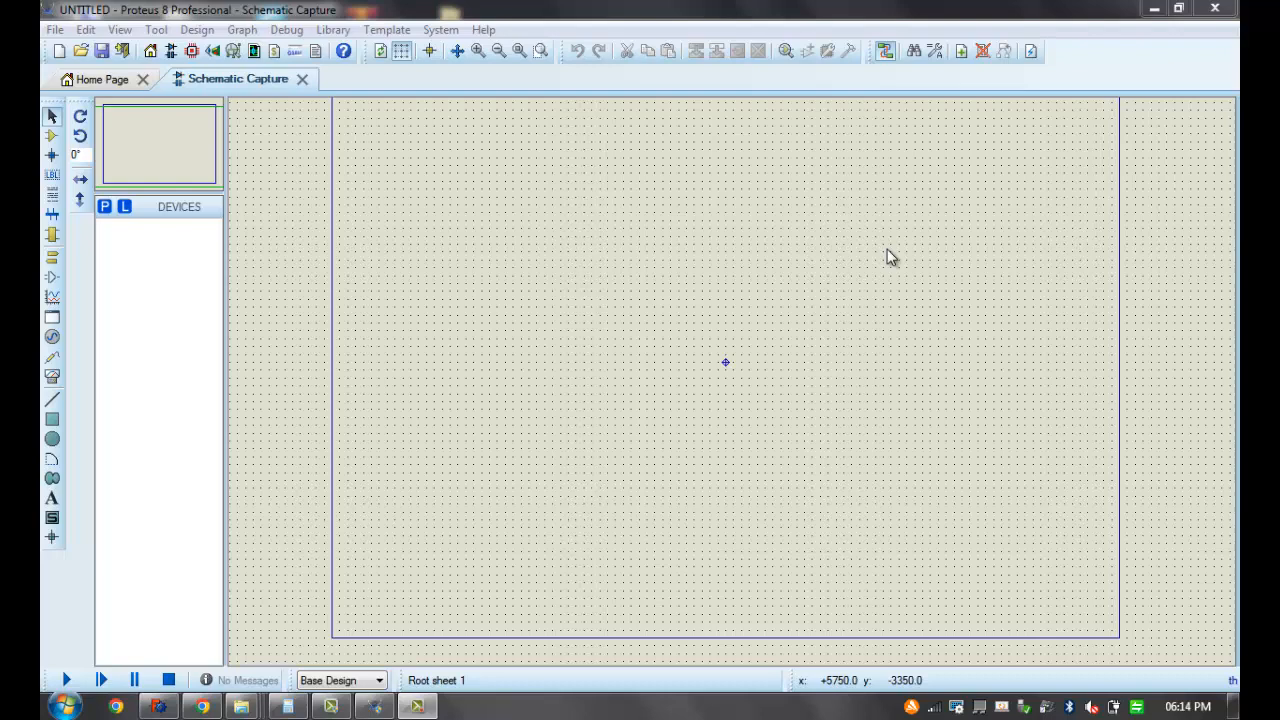
click(753, 241)
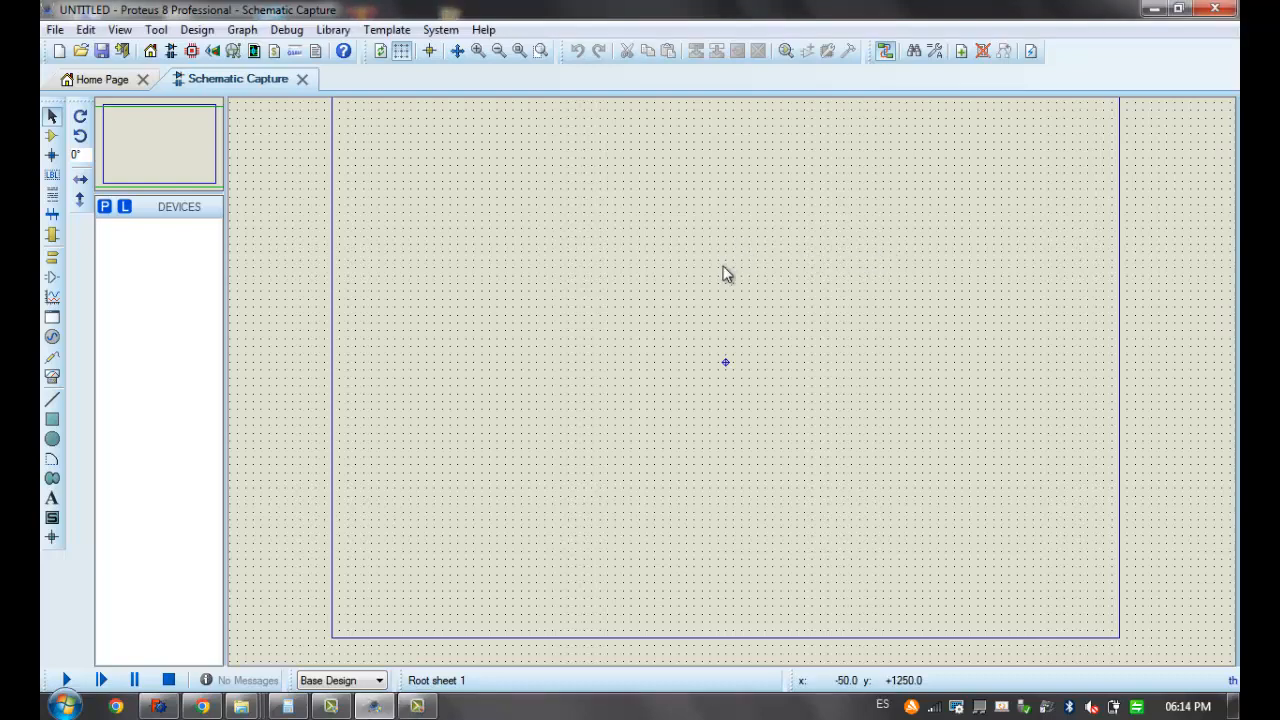
middle_click(717, 270)
click(694, 289)
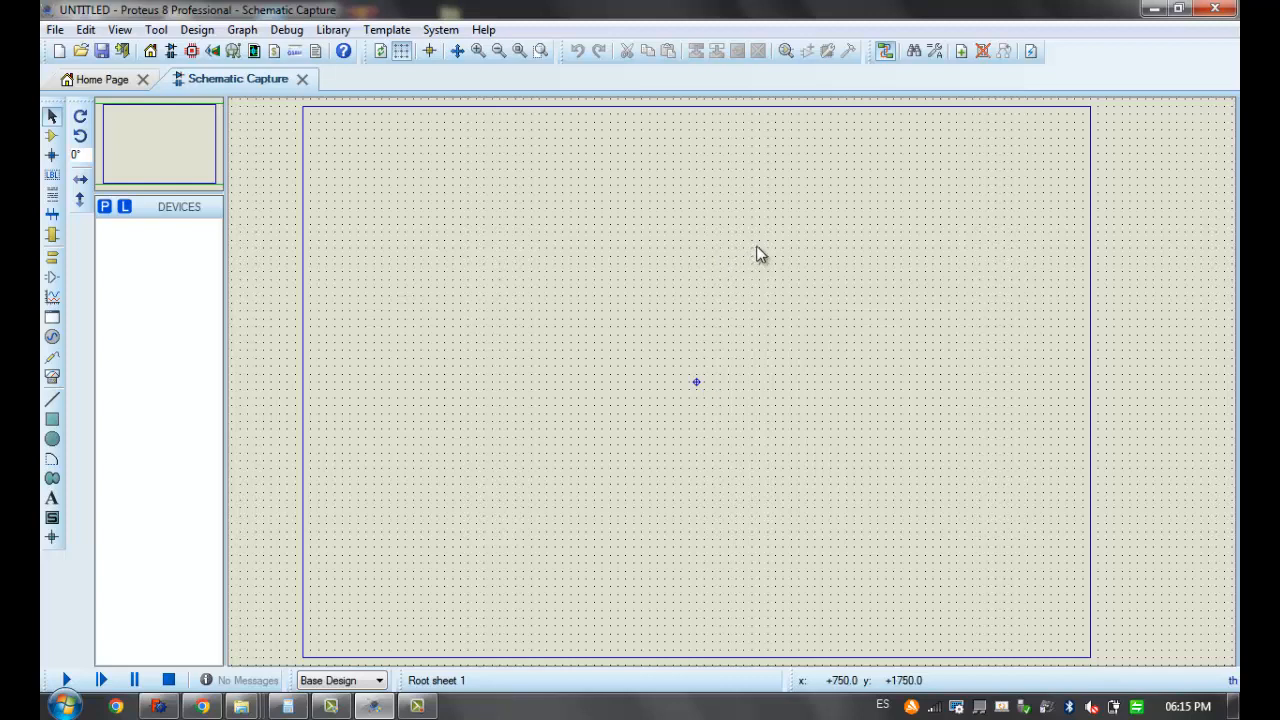
Search the device library for LM35 and select the LM35 temperature sensor from the NATDAC library
click(101, 209)
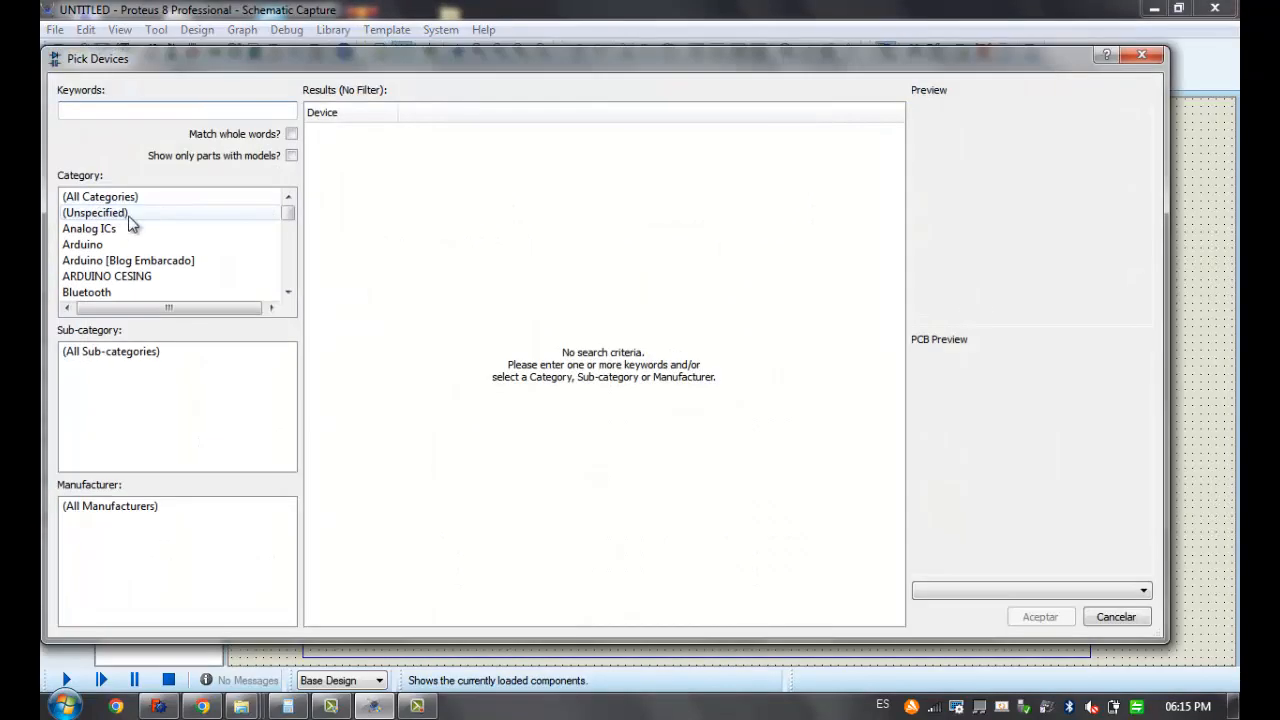
text(LM)
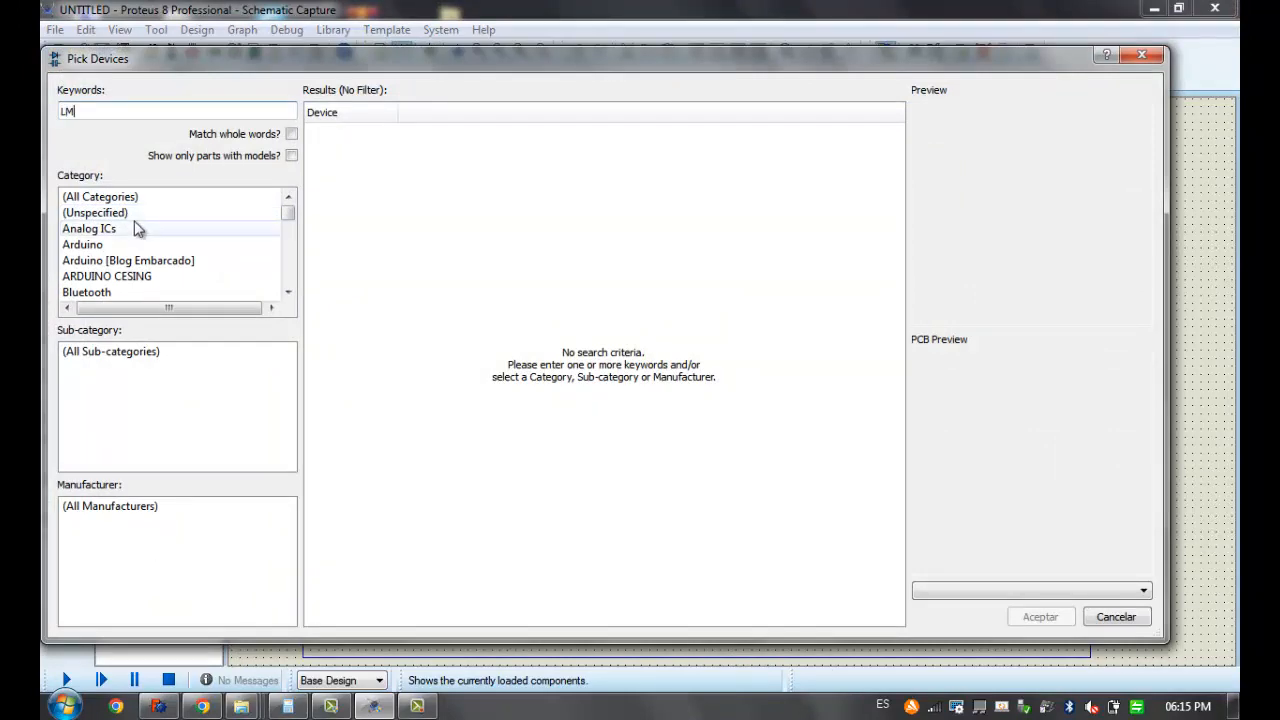
text(35)
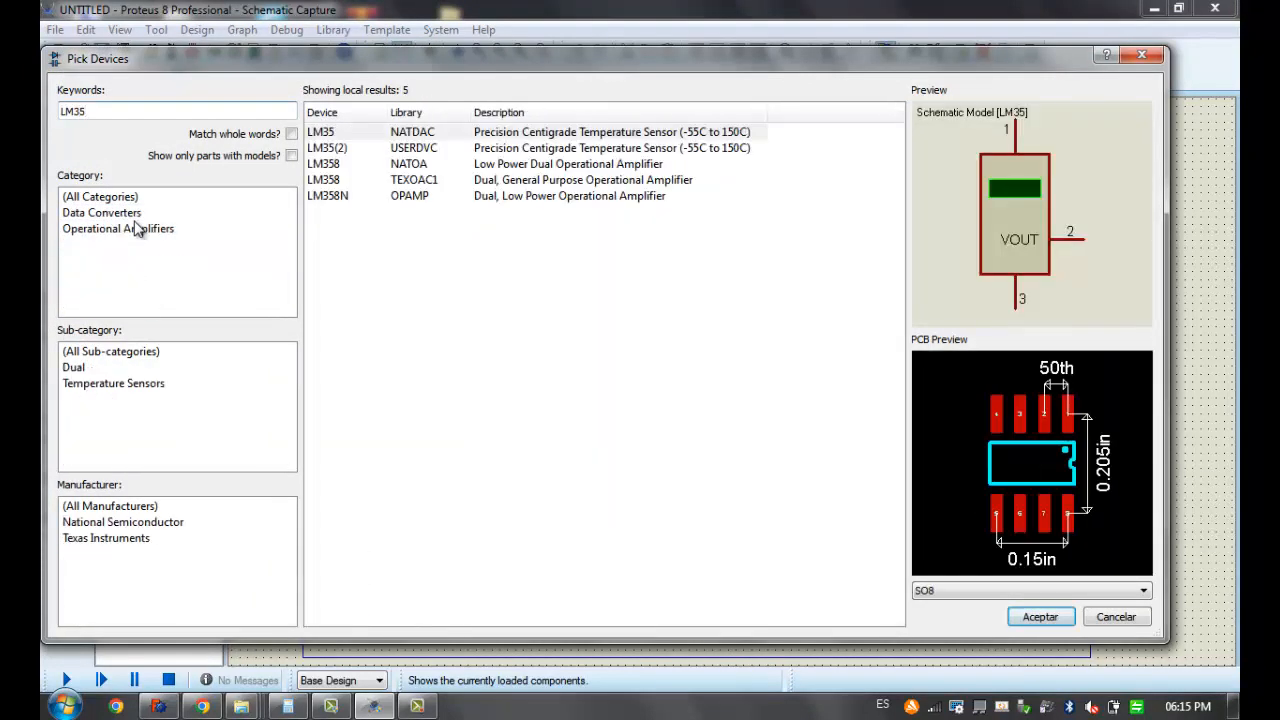
click(427, 134)
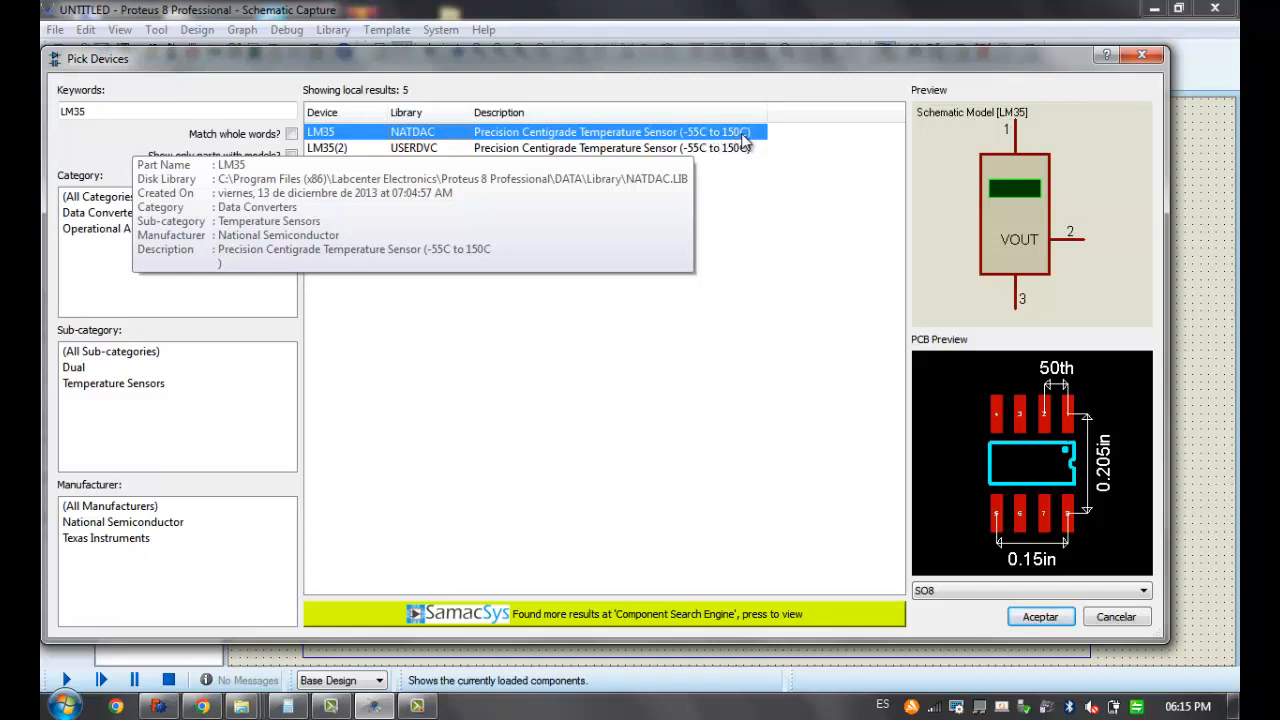
click(740, 148)
click(643, 166)
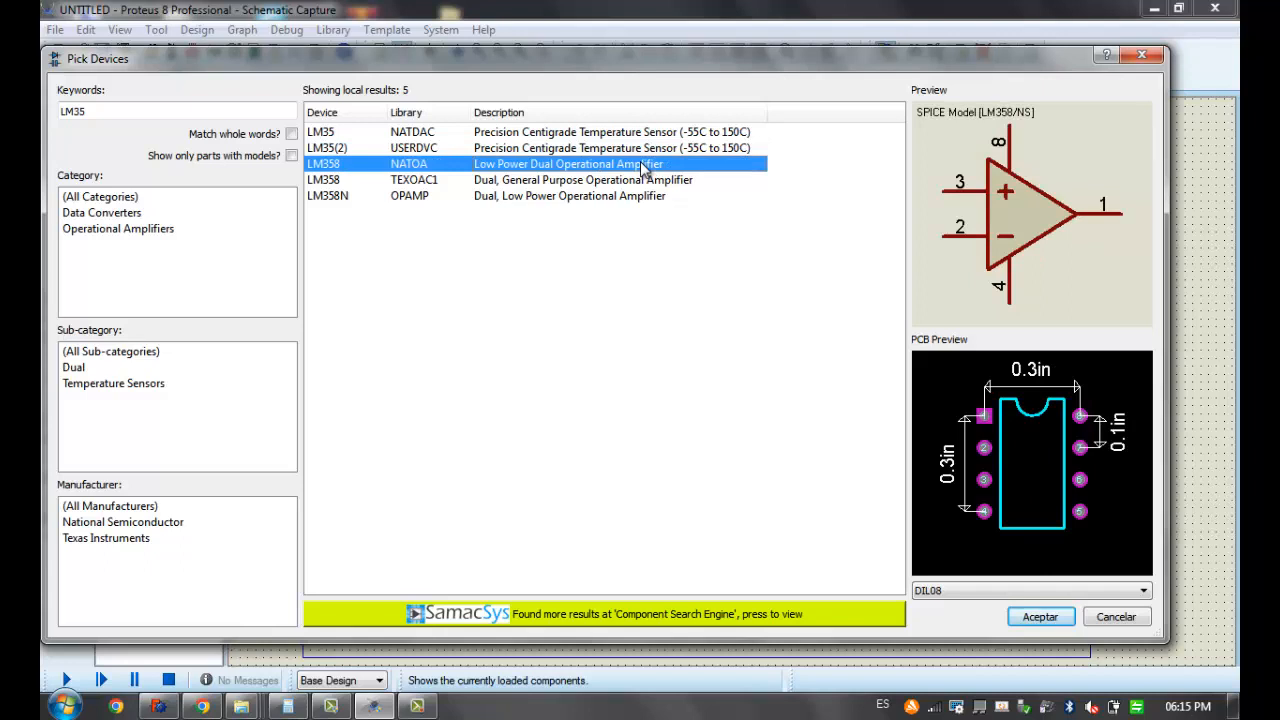
click(468, 146)
click(465, 133)
Preview the TO202 and TO46-3 packages for the LM35, then set its package to TO92-100
click(962, 593)
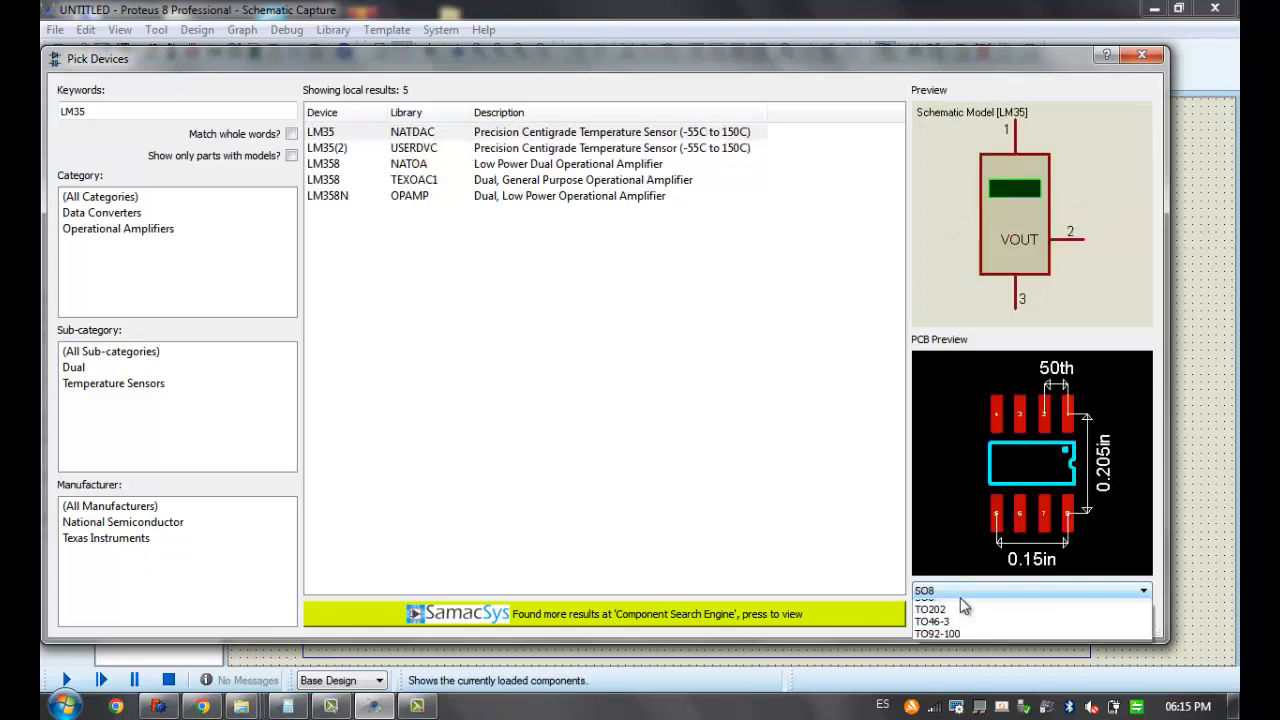
click(951, 620)
click(956, 592)
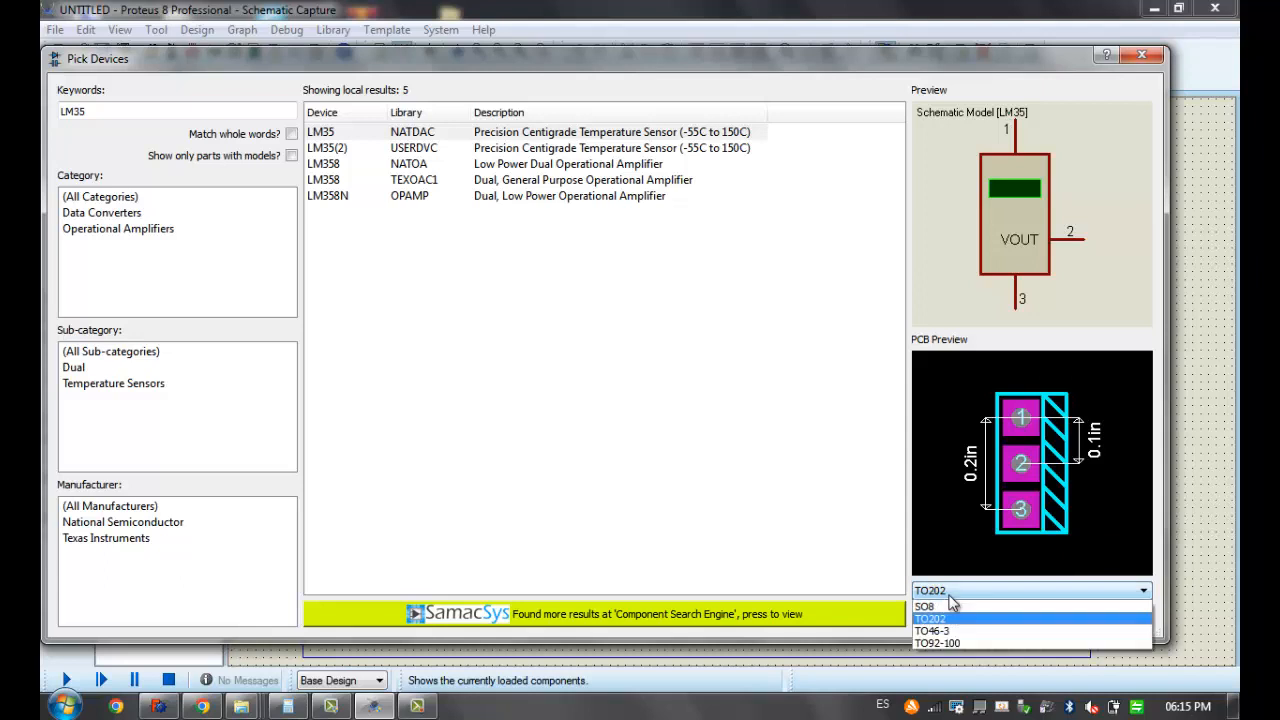
click(940, 631)
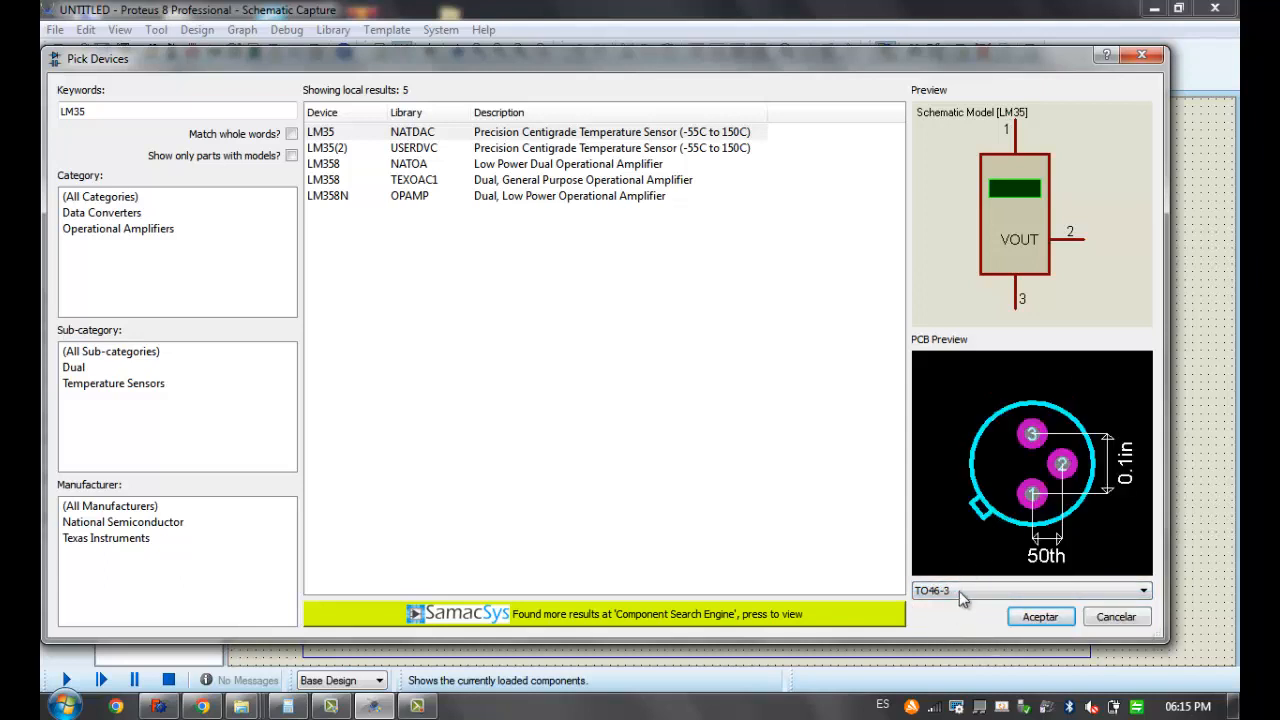
click(957, 593)
click(948, 645)
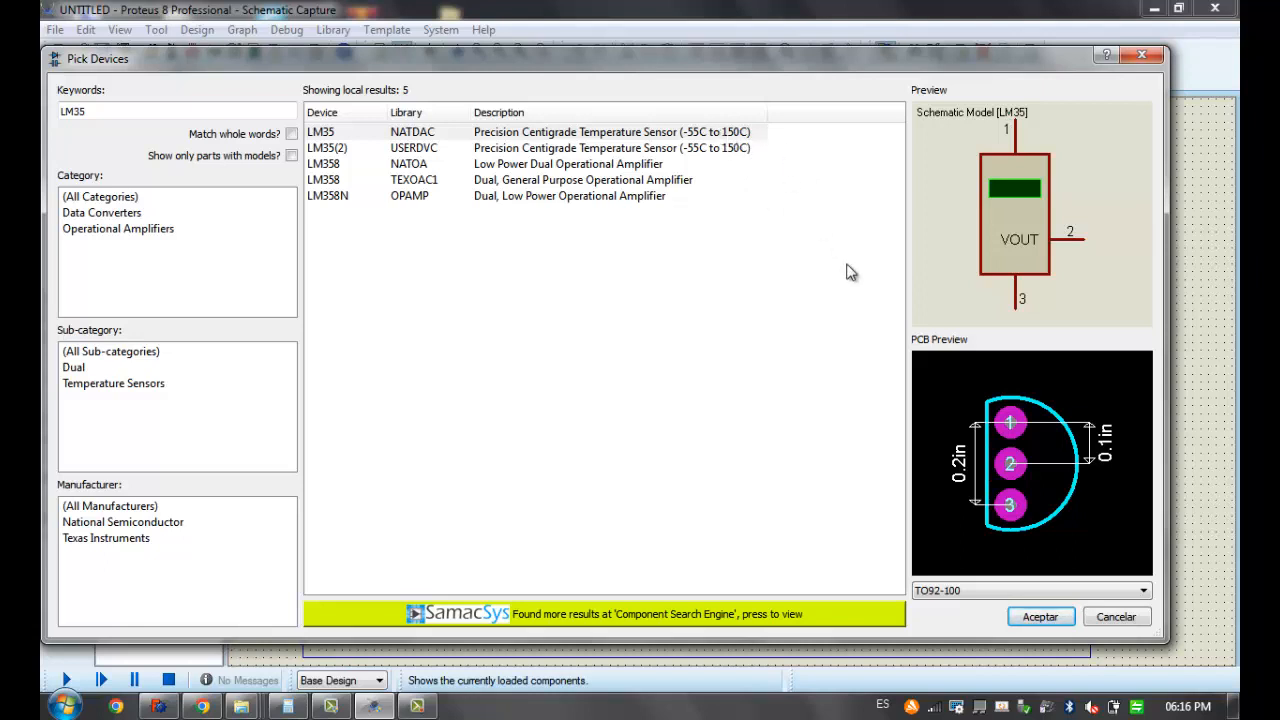
Add the LM35 to the device list and place it in the upper part of the schematic sheet
click(1039, 615)
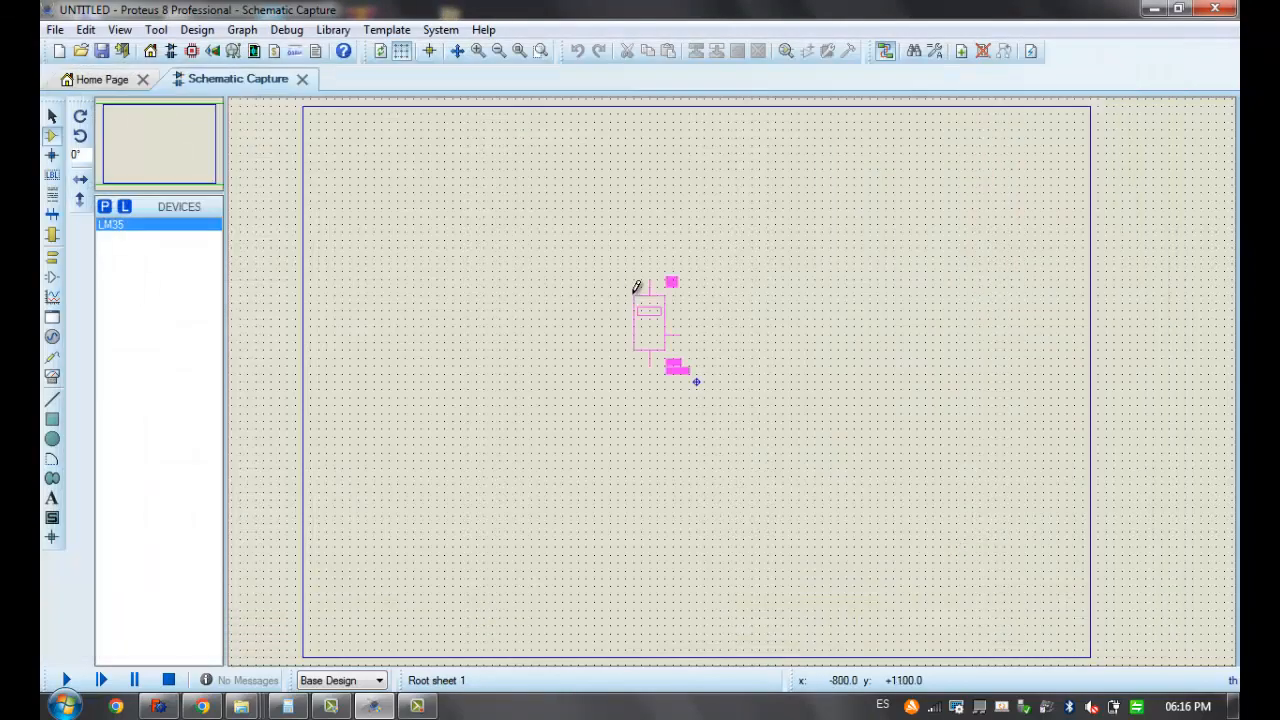
click(594, 242)
key(F6)
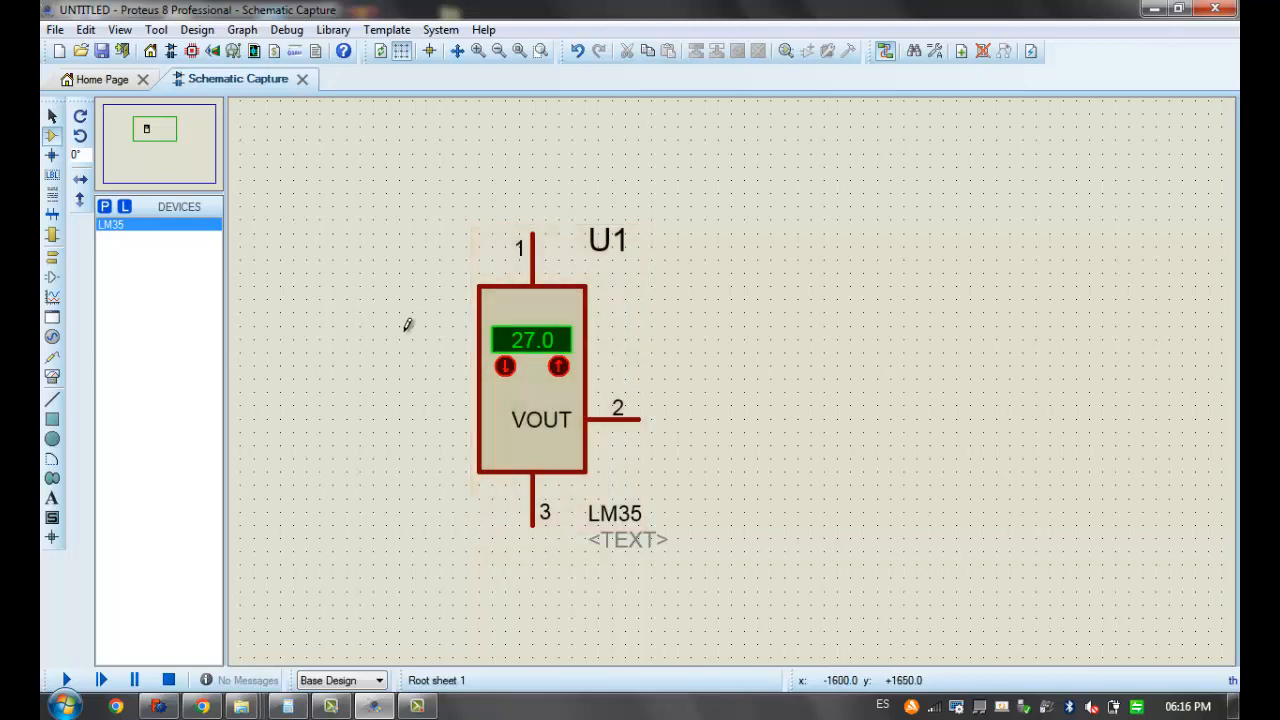
Switch to Chrome and search Google for "lm35 datasheet"
click(210, 708)
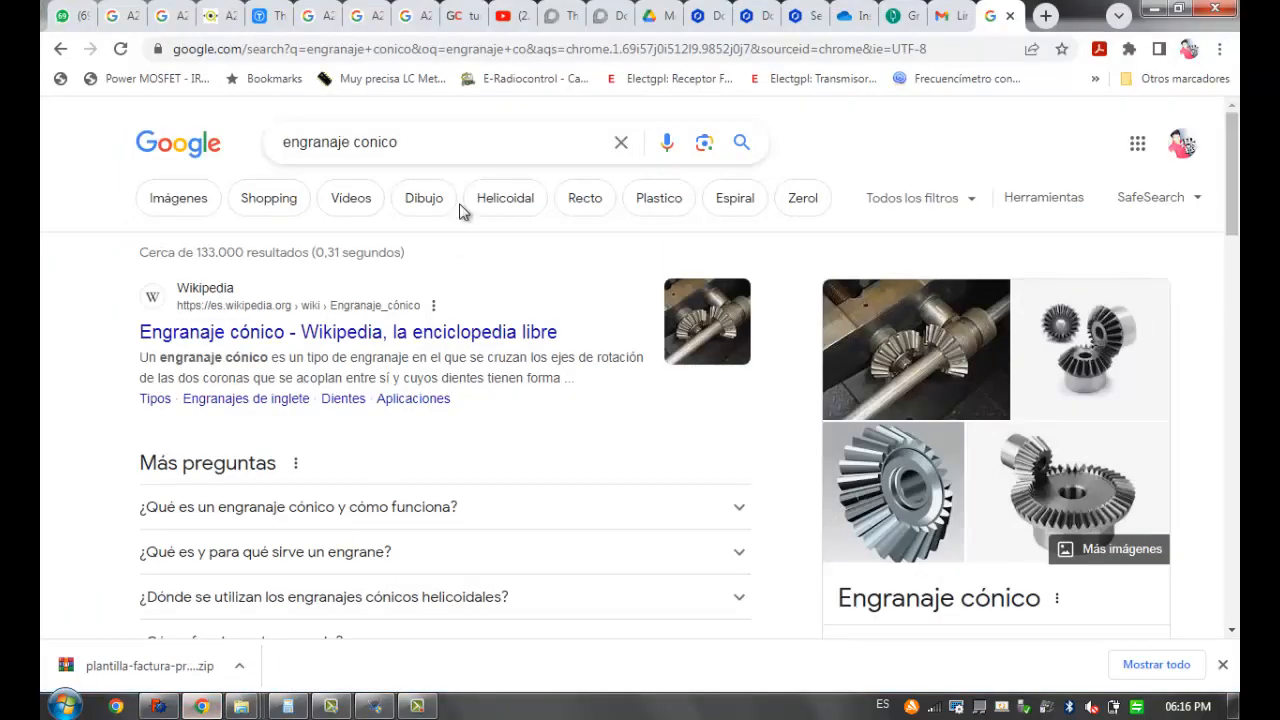
drag(480, 143, 229, 174)
text(lm35)
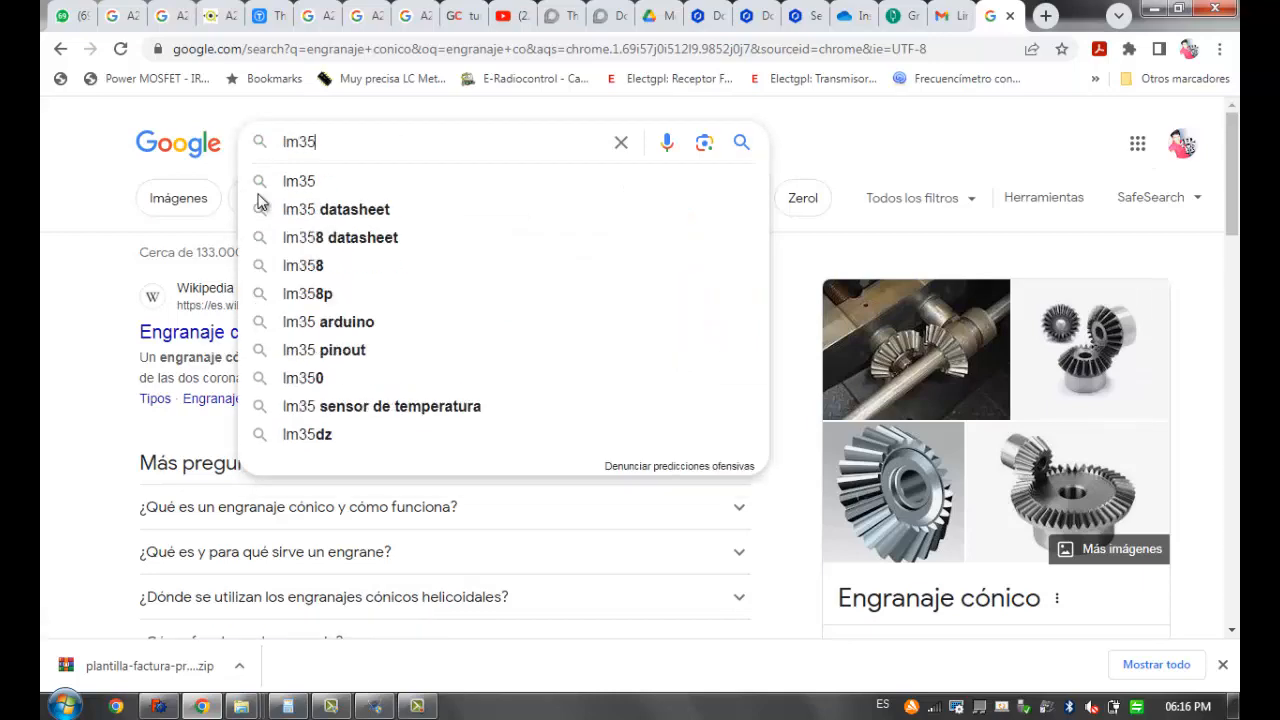
click(258, 201)
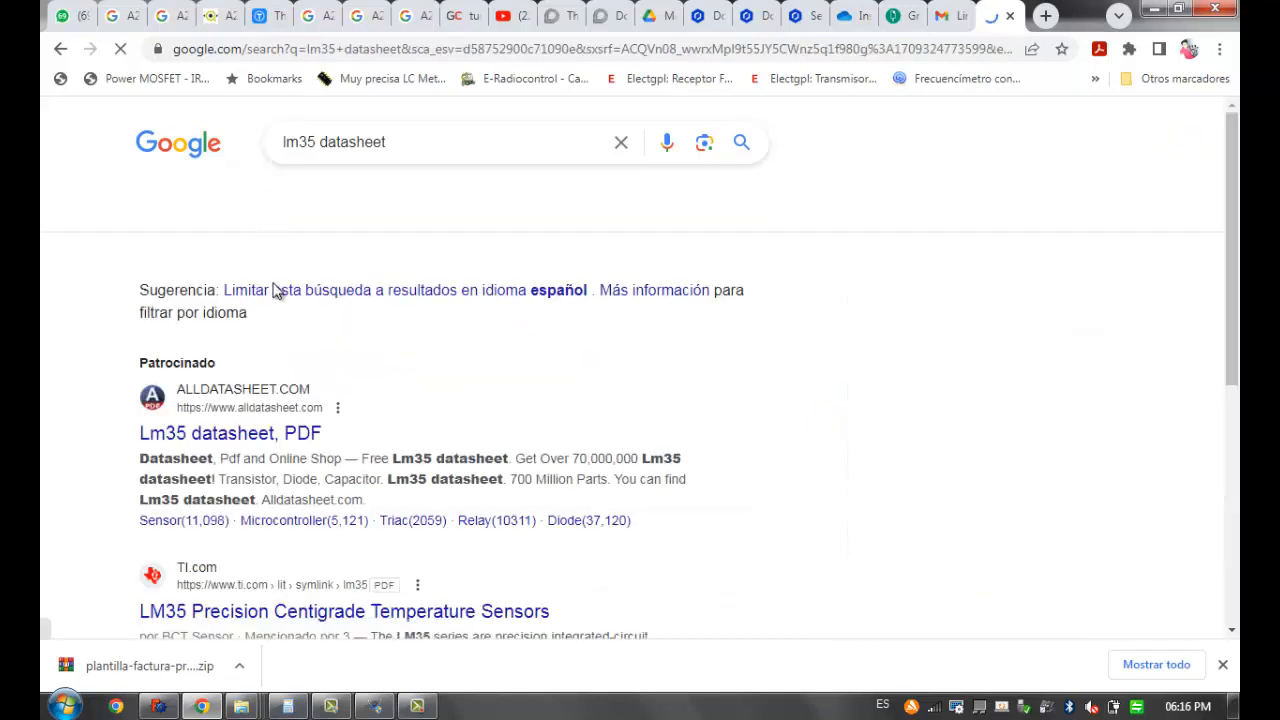
Look through the results and pin-out images for the LM35, open the datasheet PDF, and return to Proteus
scroll(287, 291, down, 2)
scroll(300, 330, down, 1)
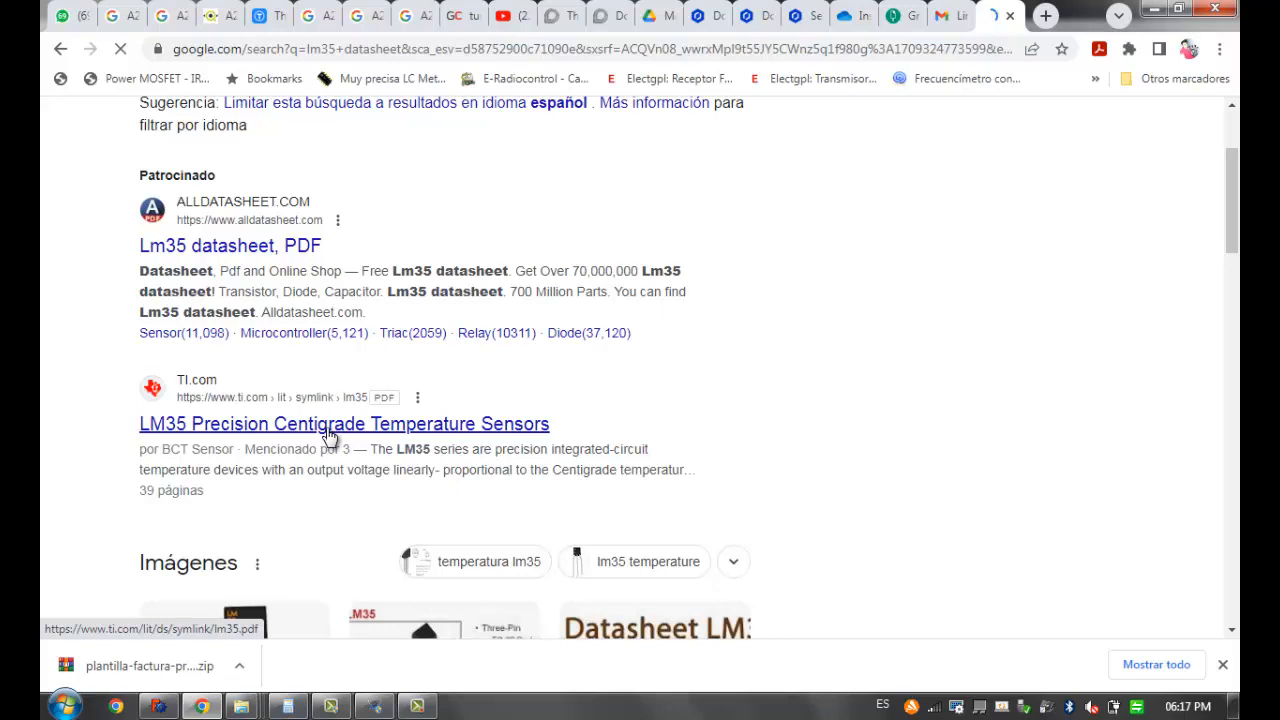
scroll(360, 430, down, 3)
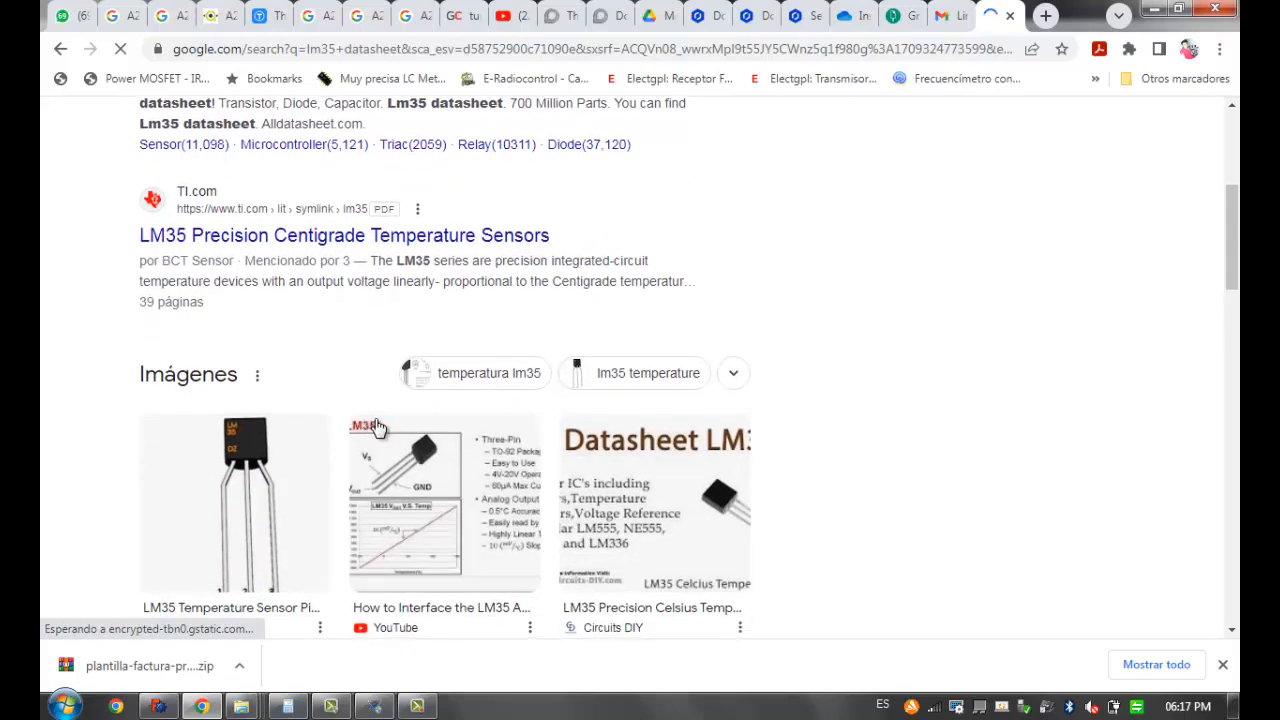
scroll(459, 424, down, 1)
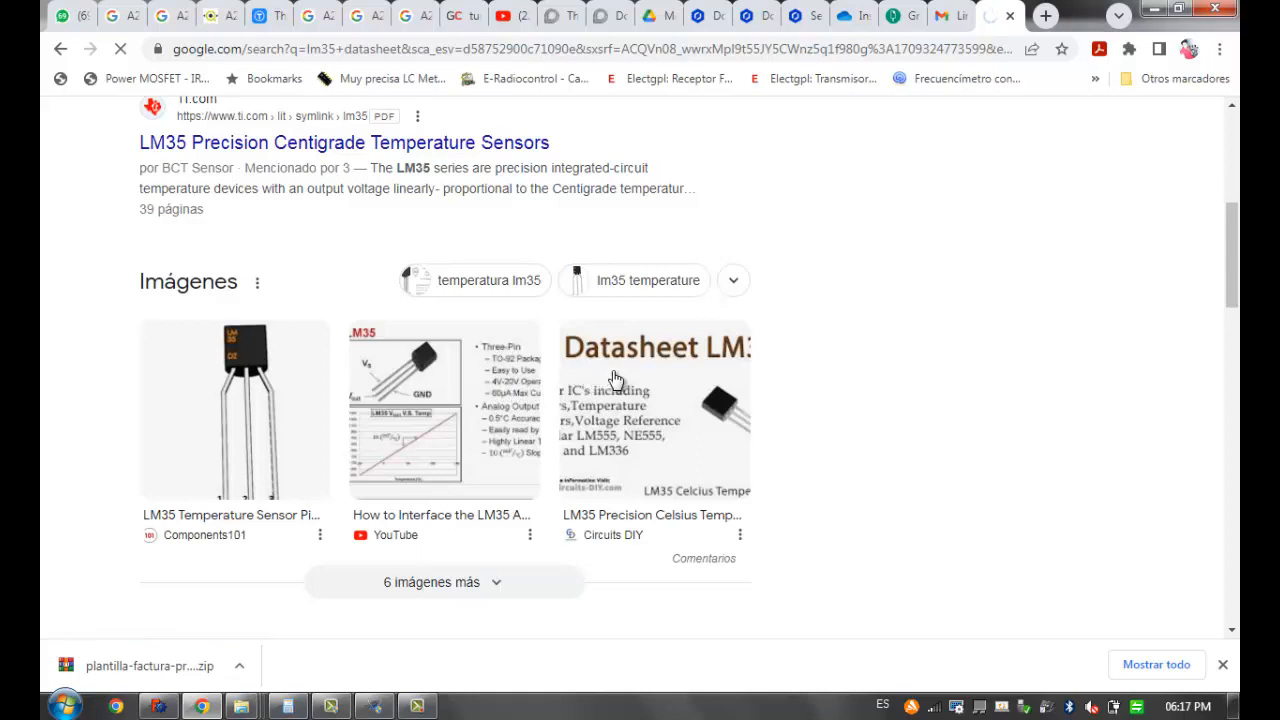
scroll(615, 380, down, 1)
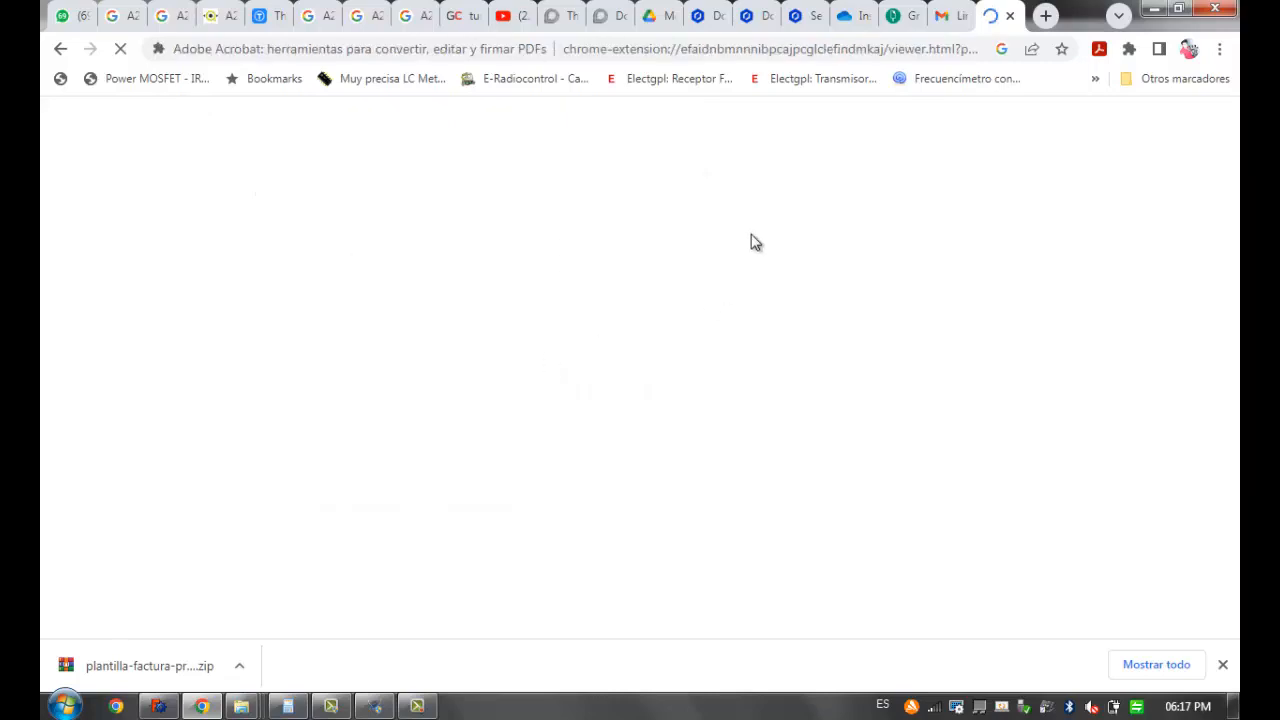
click(1155, 10)
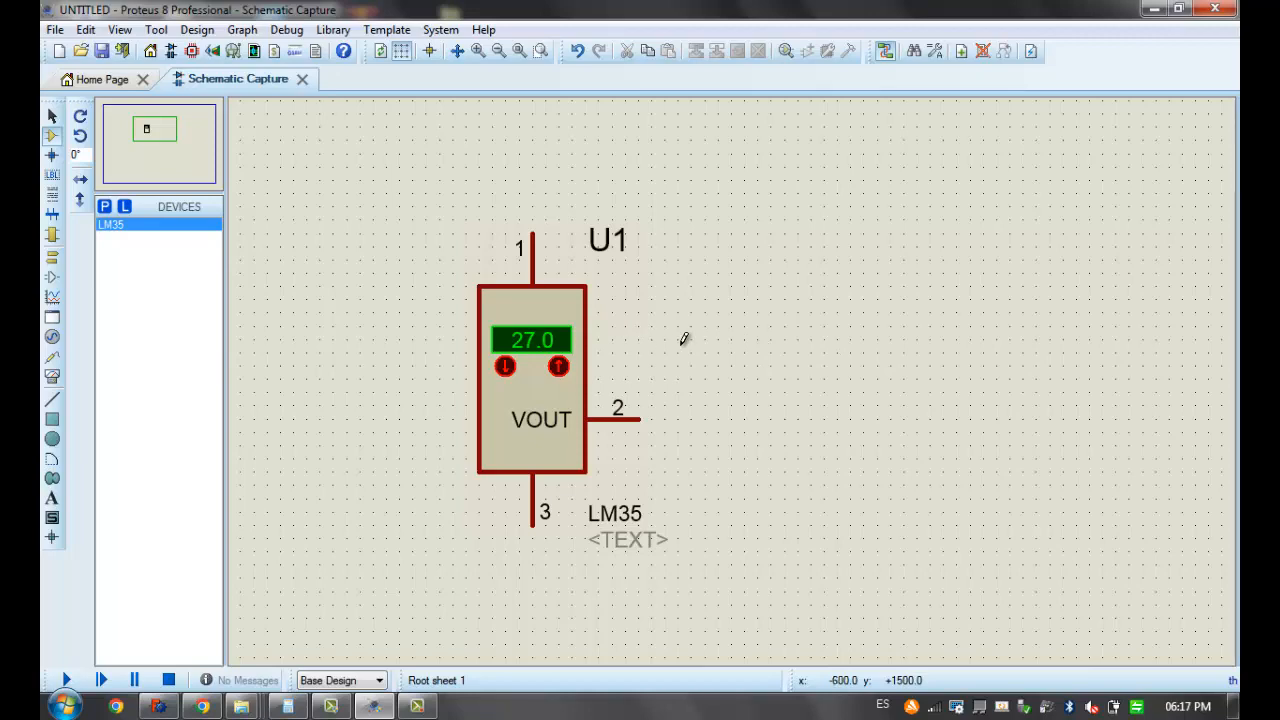
drag(619, 341, 578, 327)
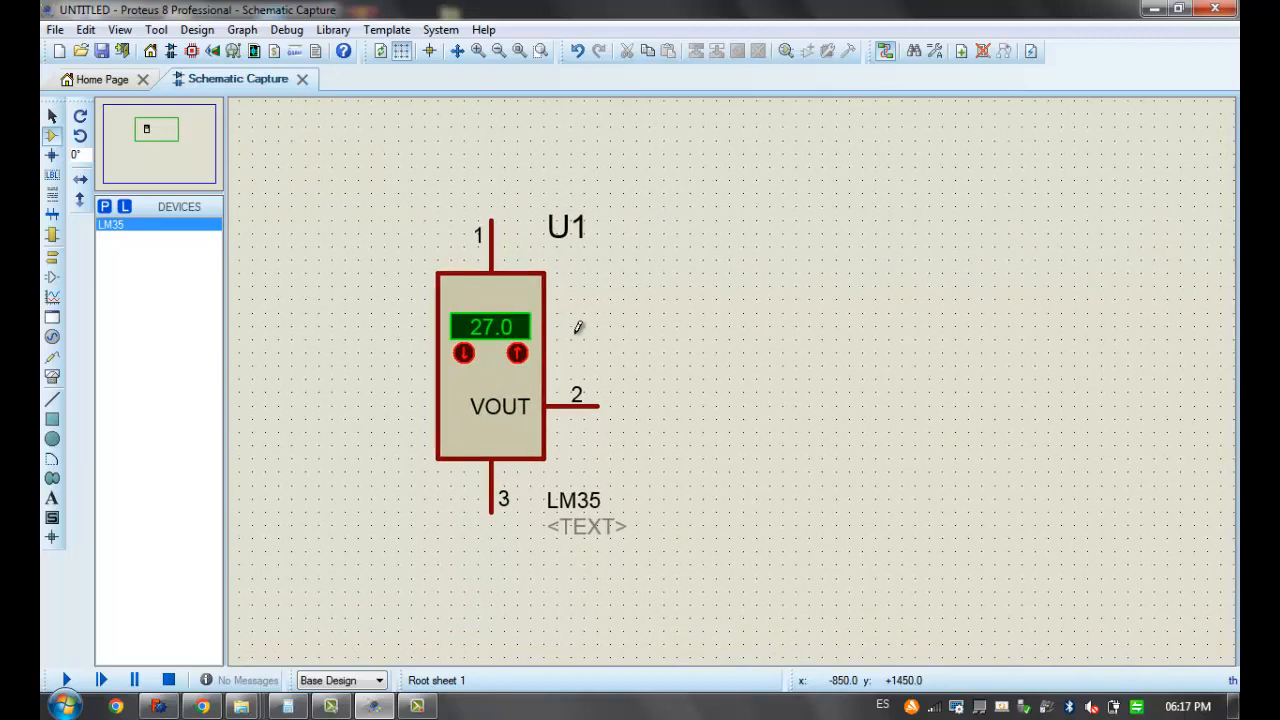
click(52, 256)
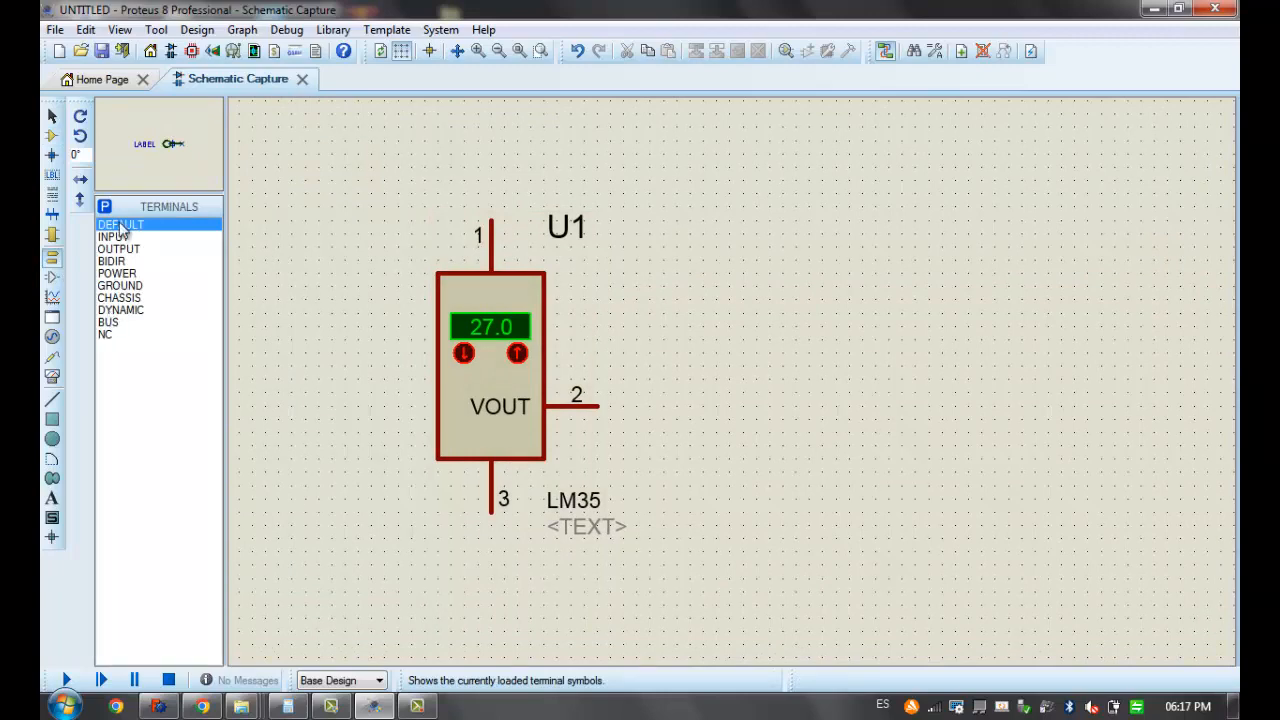
click(52, 135)
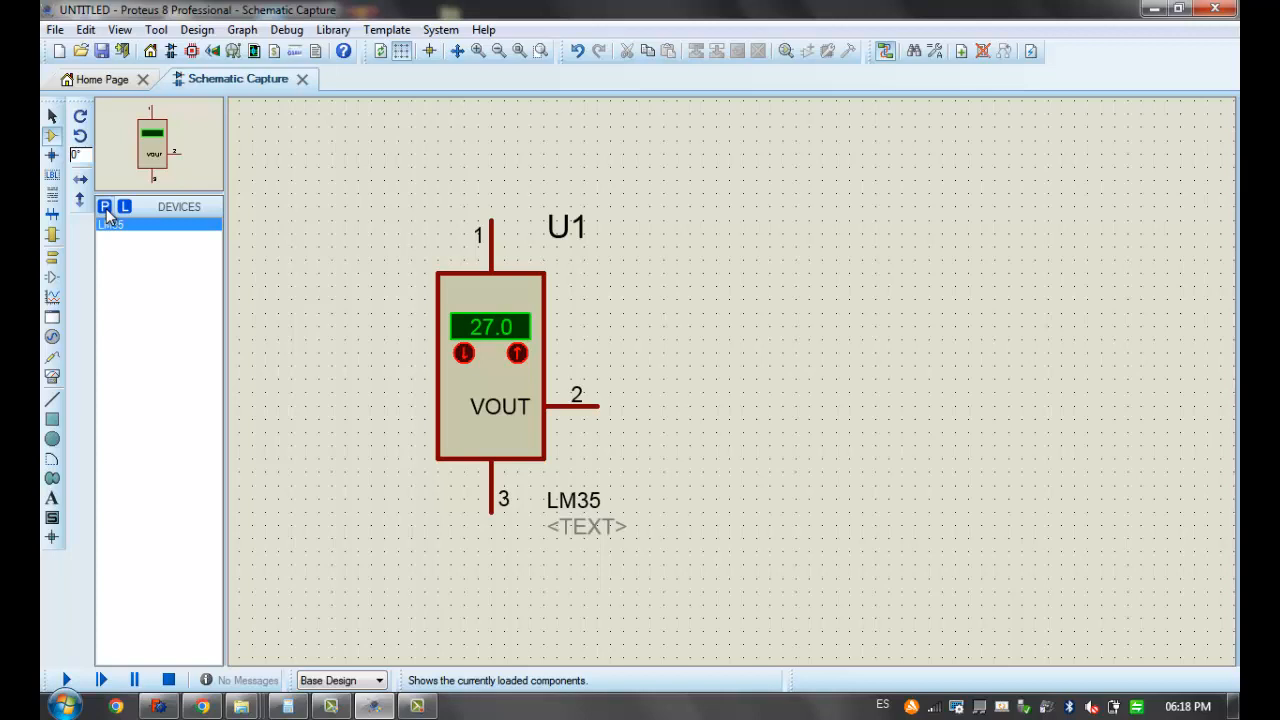
Open the device picker and list the parts in the Simulator Primitives category
click(105, 207)
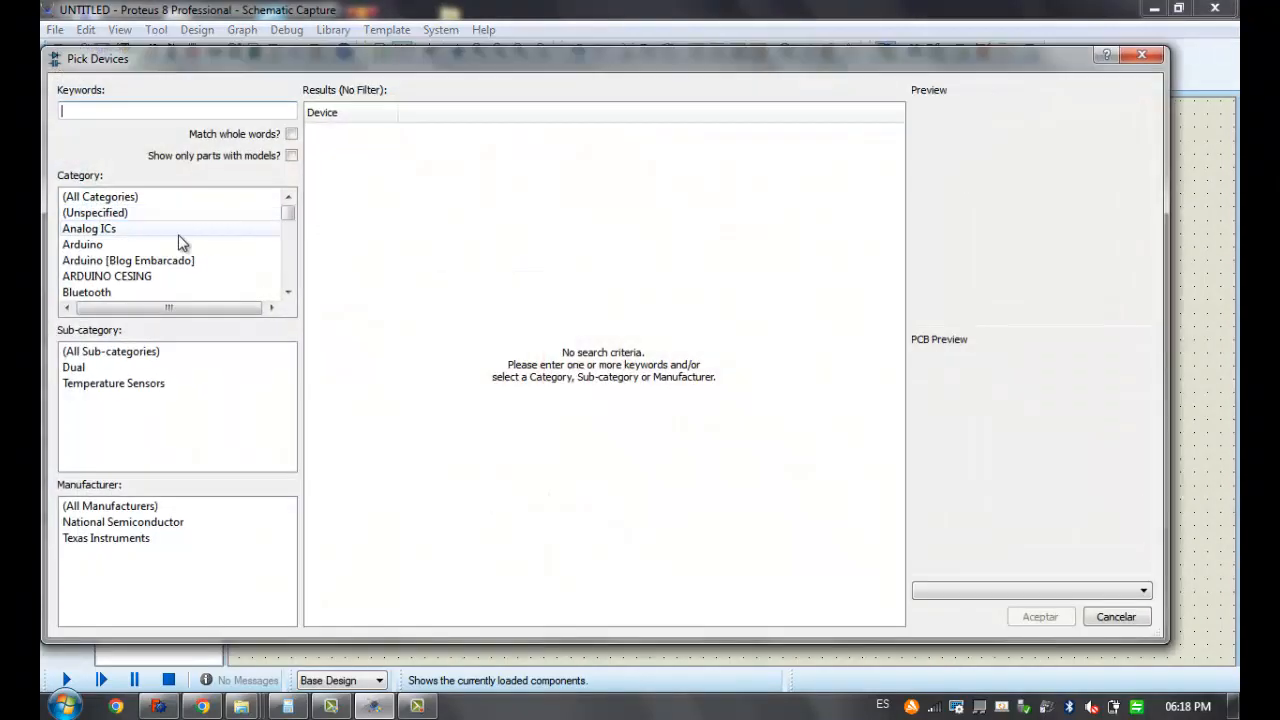
click(126, 294)
scroll(126, 296, down, 15)
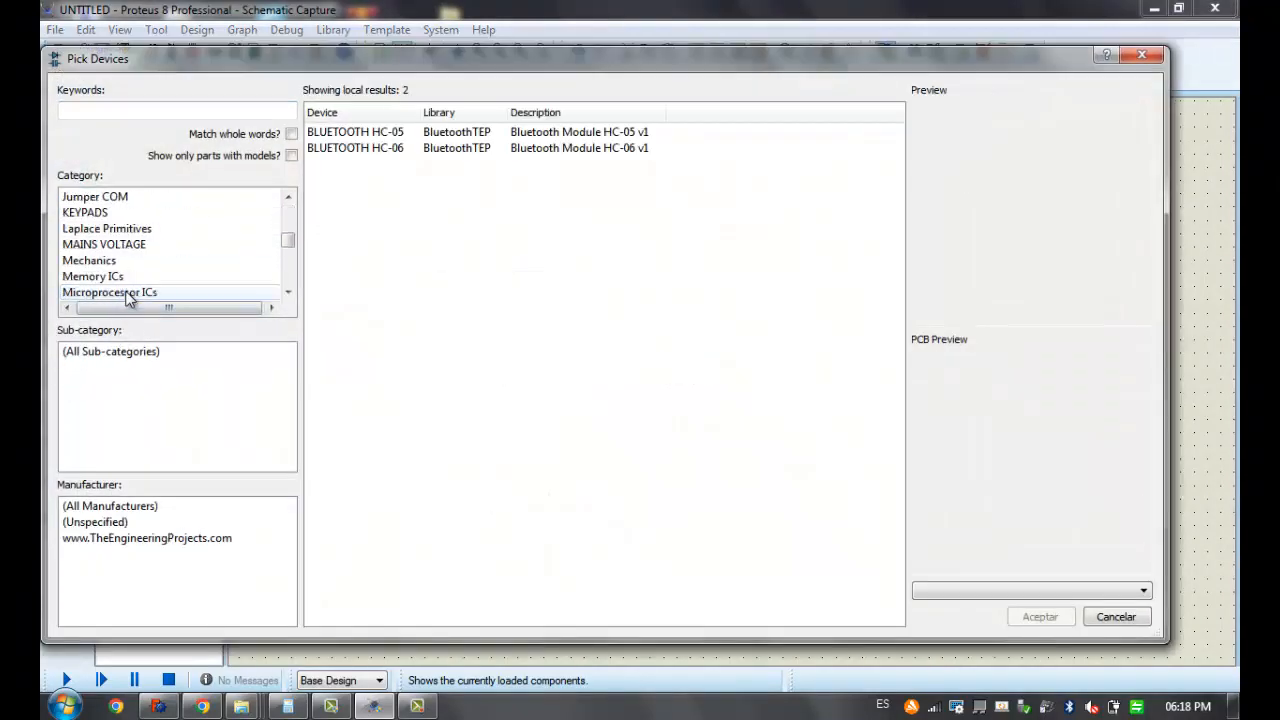
scroll(126, 296, up, 6)
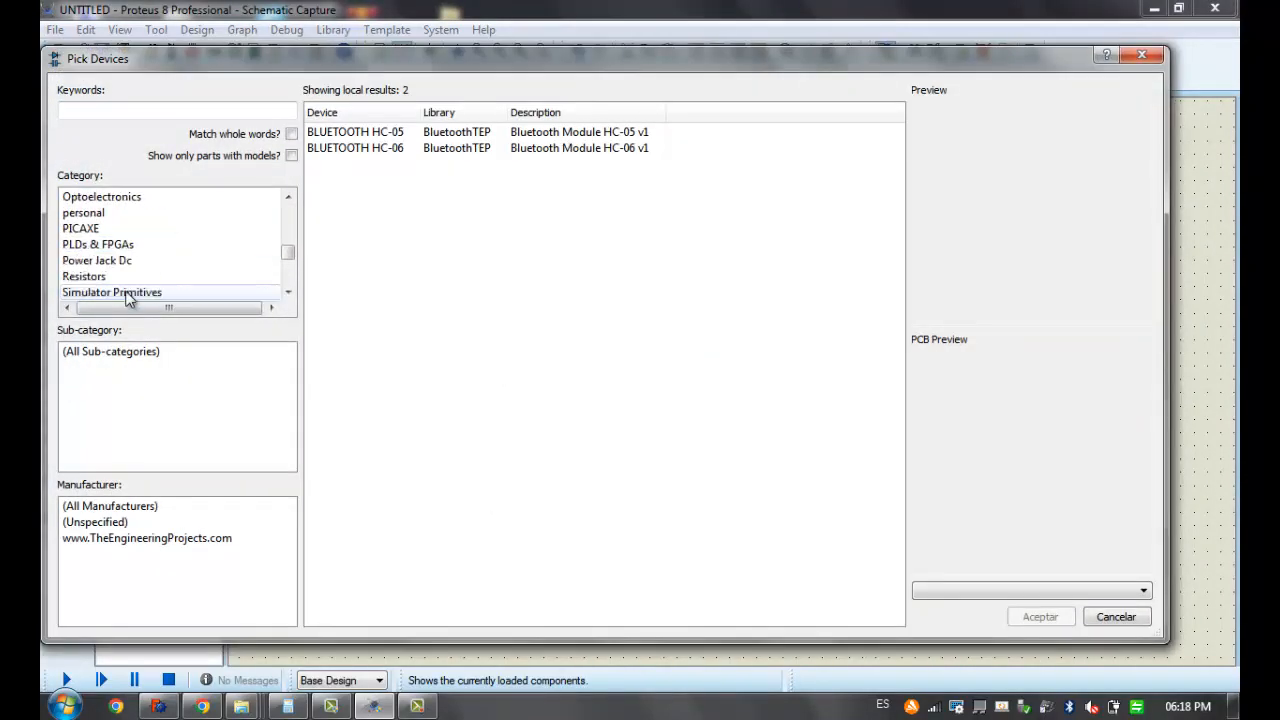
click(126, 296)
Pick the VSOURCE DC voltage source from the listed parts and place it to the left of the LM35
click(328, 166)
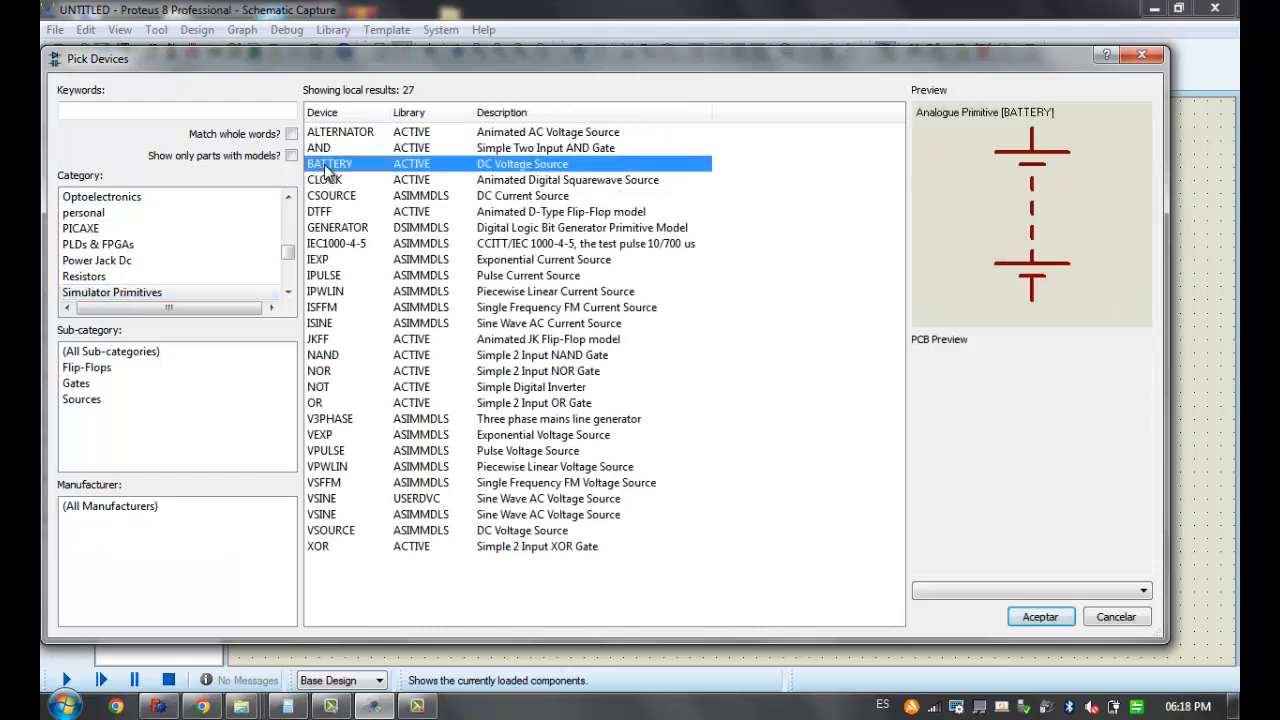
click(342, 229)
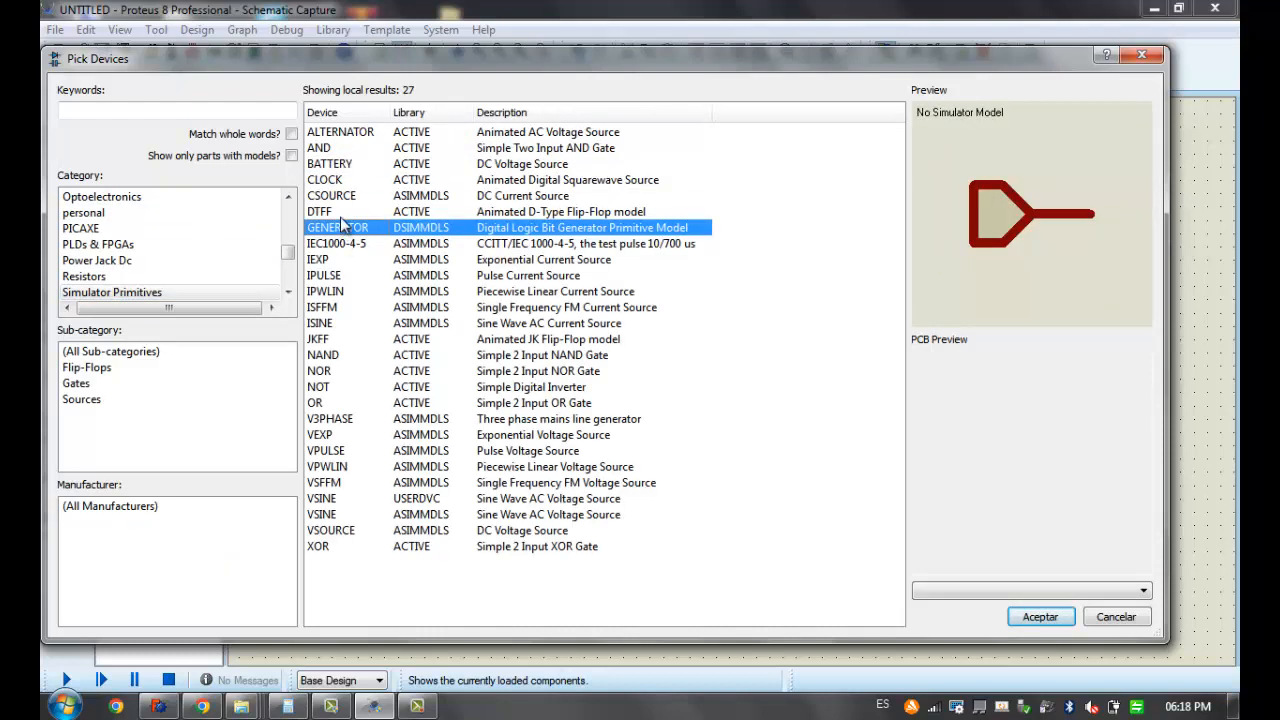
click(343, 199)
click(324, 532)
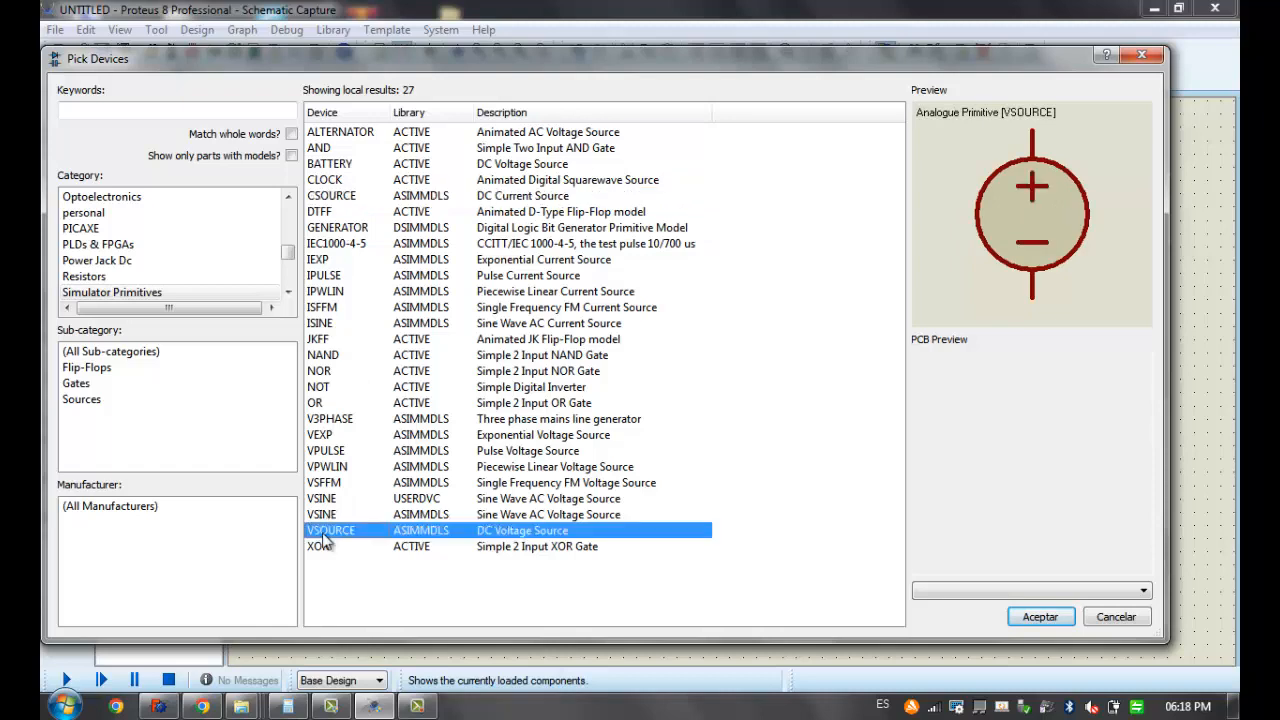
click(1039, 617)
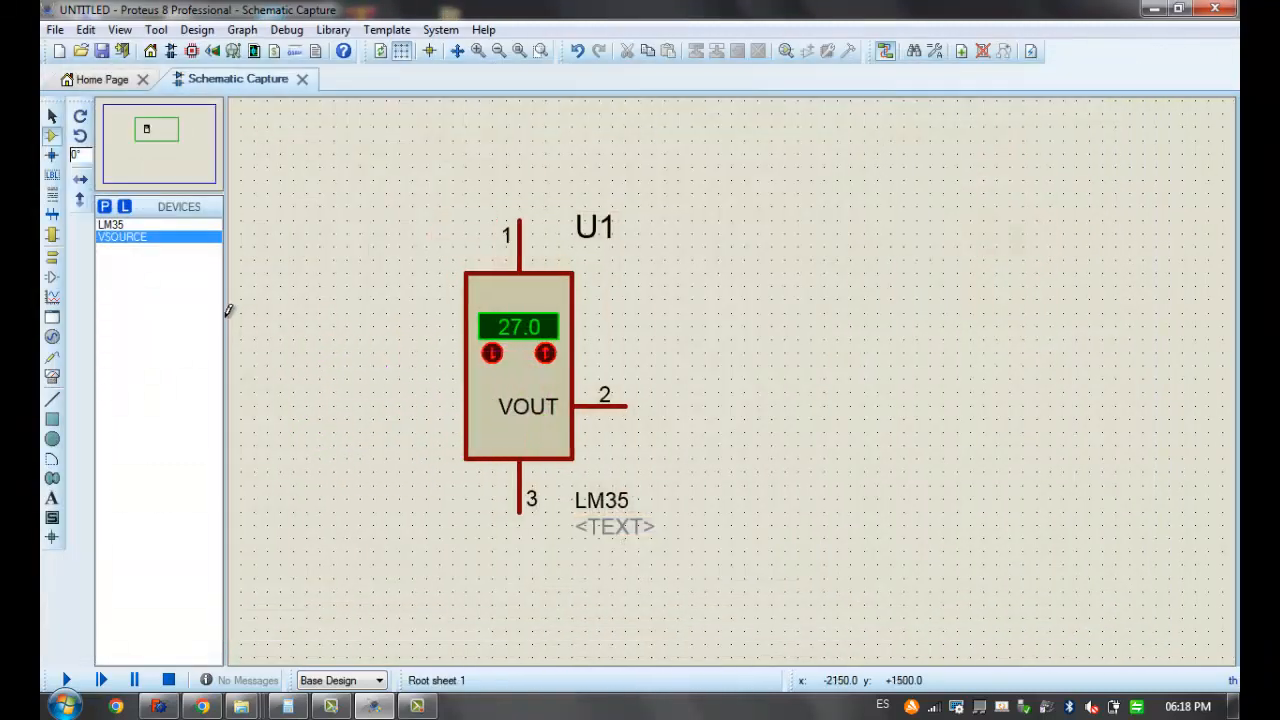
click(270, 296)
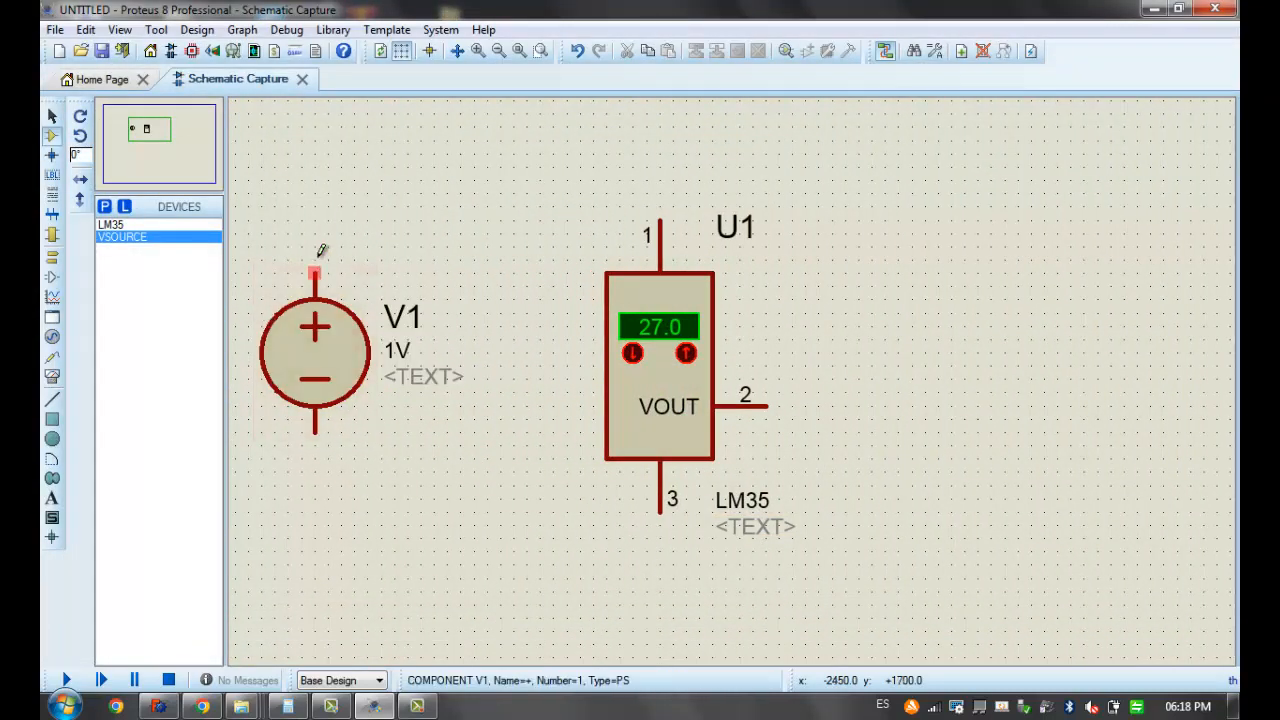
Wire the voltage source's positive terminal to LM35 pin 1 and its negative terminal to pin 3
click(316, 268)
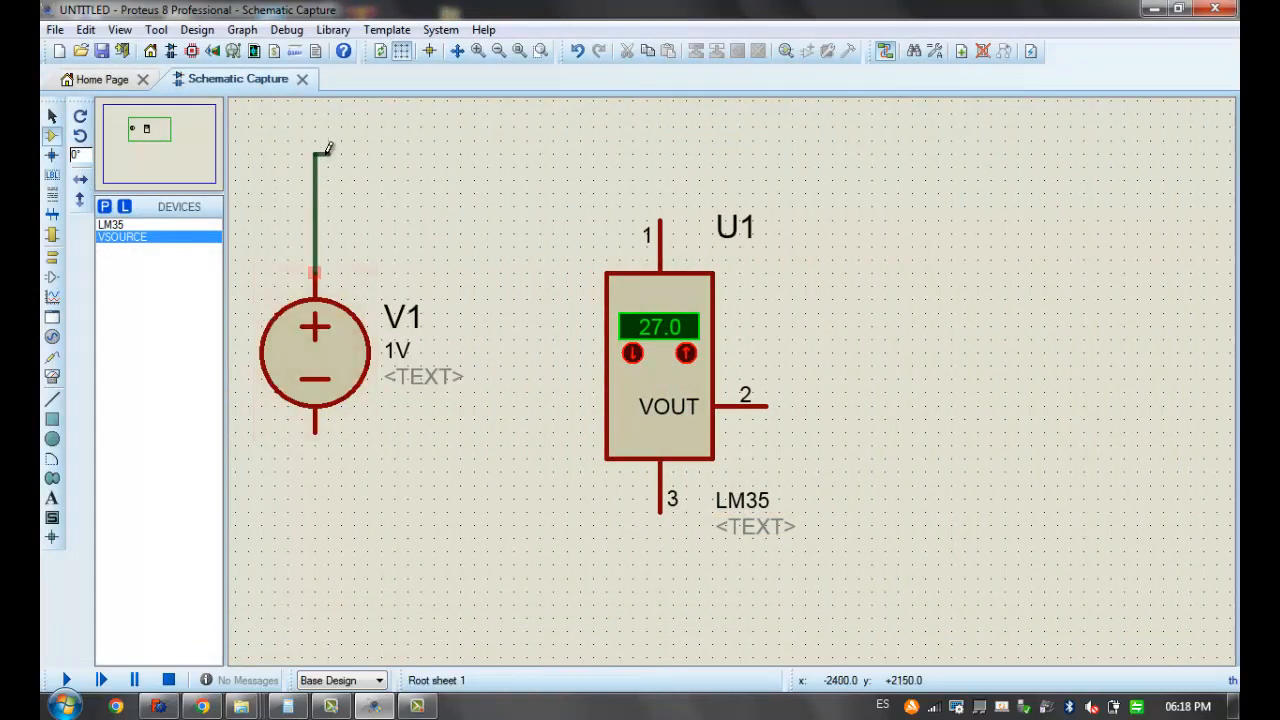
click(662, 210)
click(315, 432)
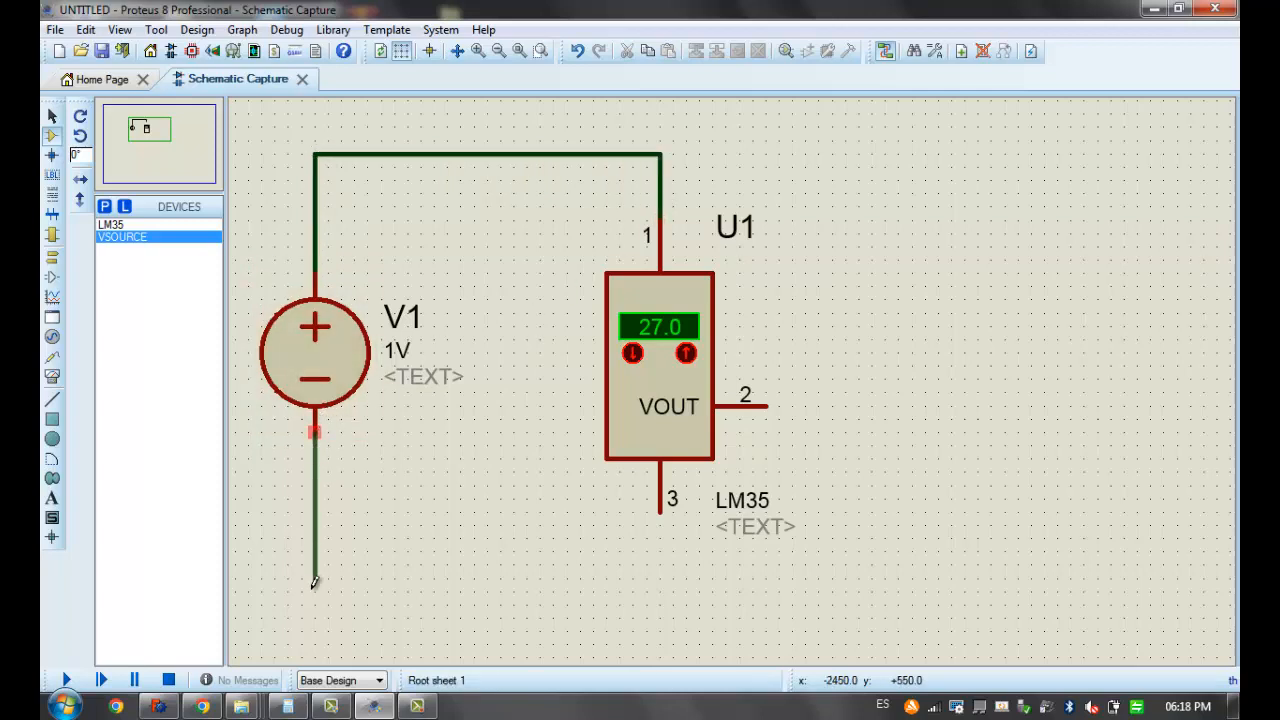
click(661, 508)
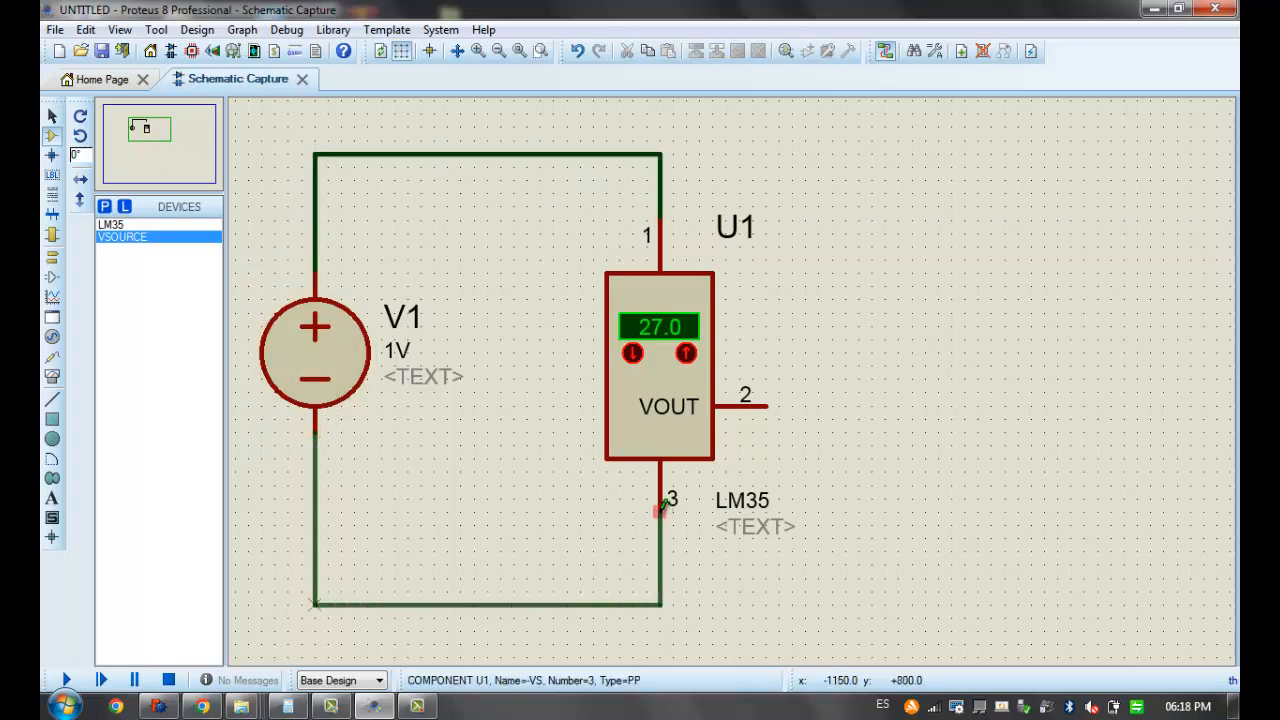
Set the voltage of source V1 to 10V
double_click(314, 371)
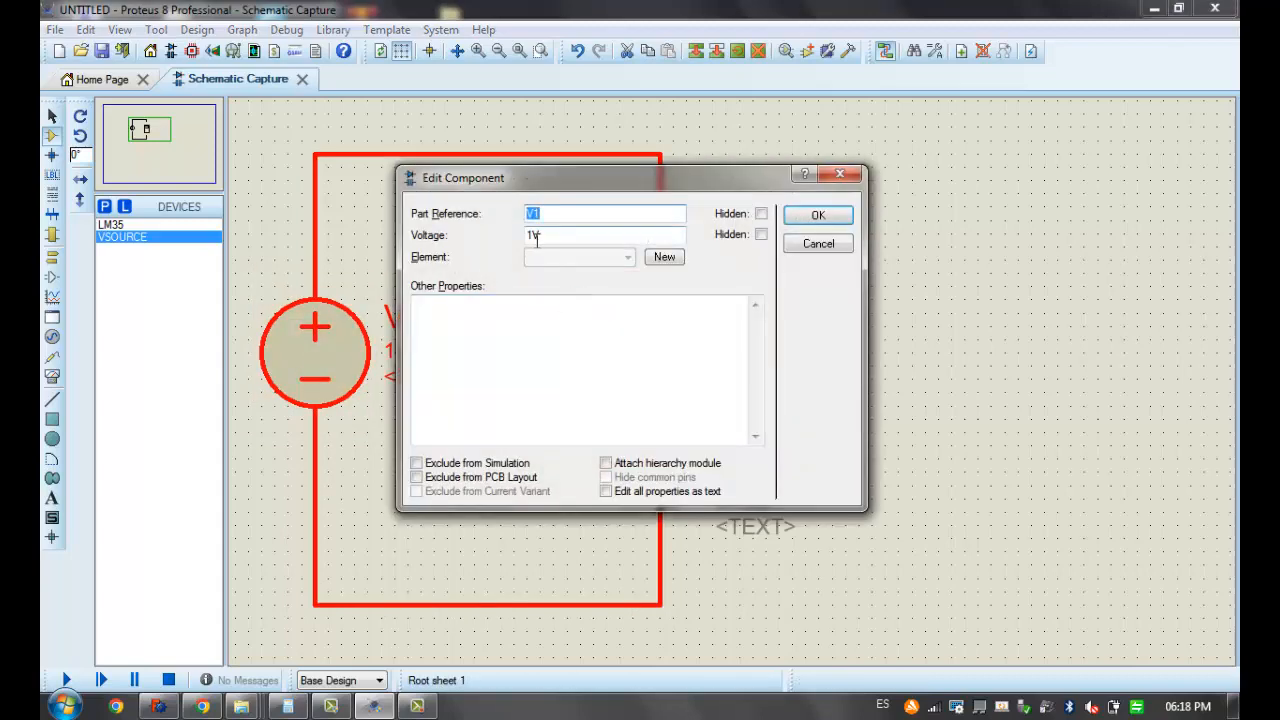
click(533, 238)
text(0)
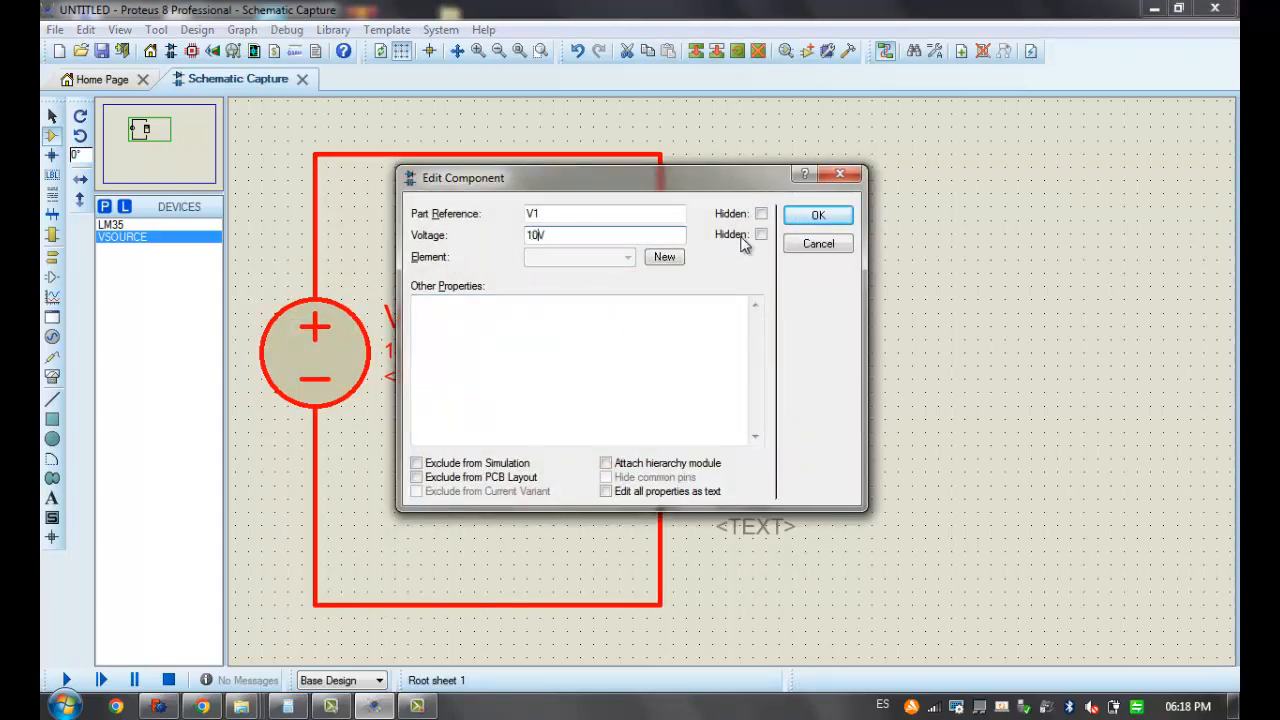
click(808, 216)
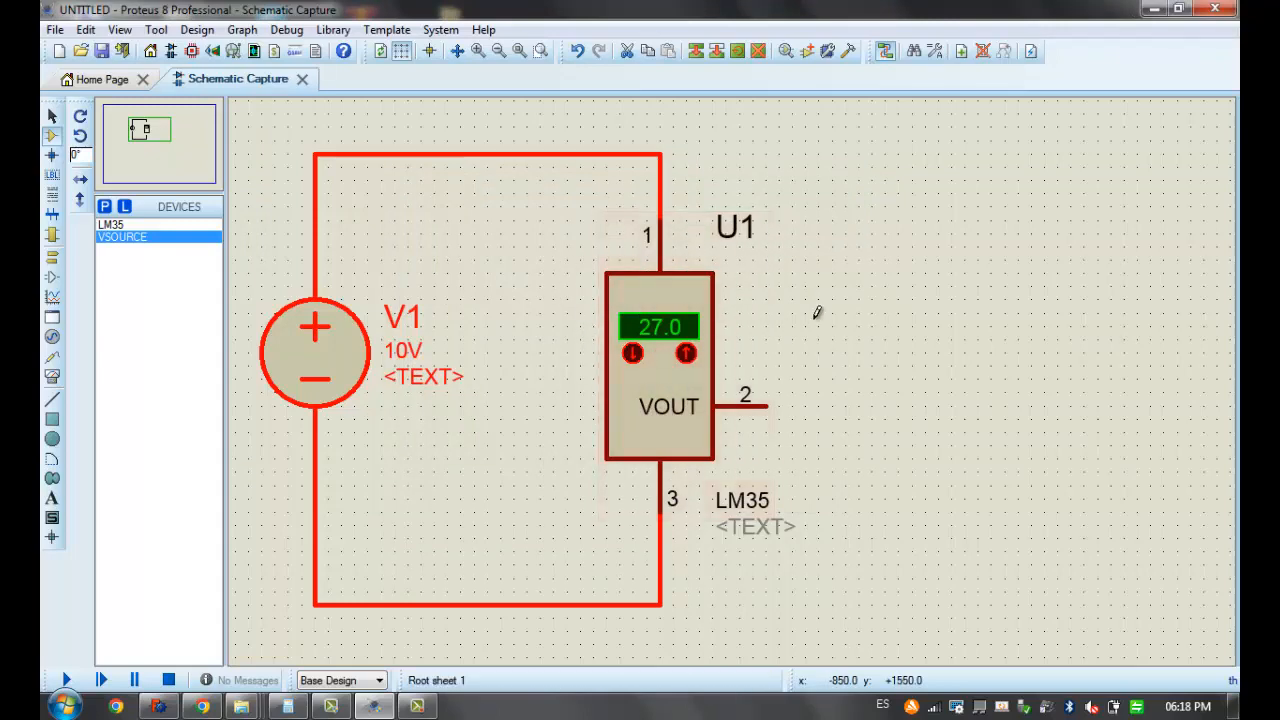
scroll(825, 328, down, 1)
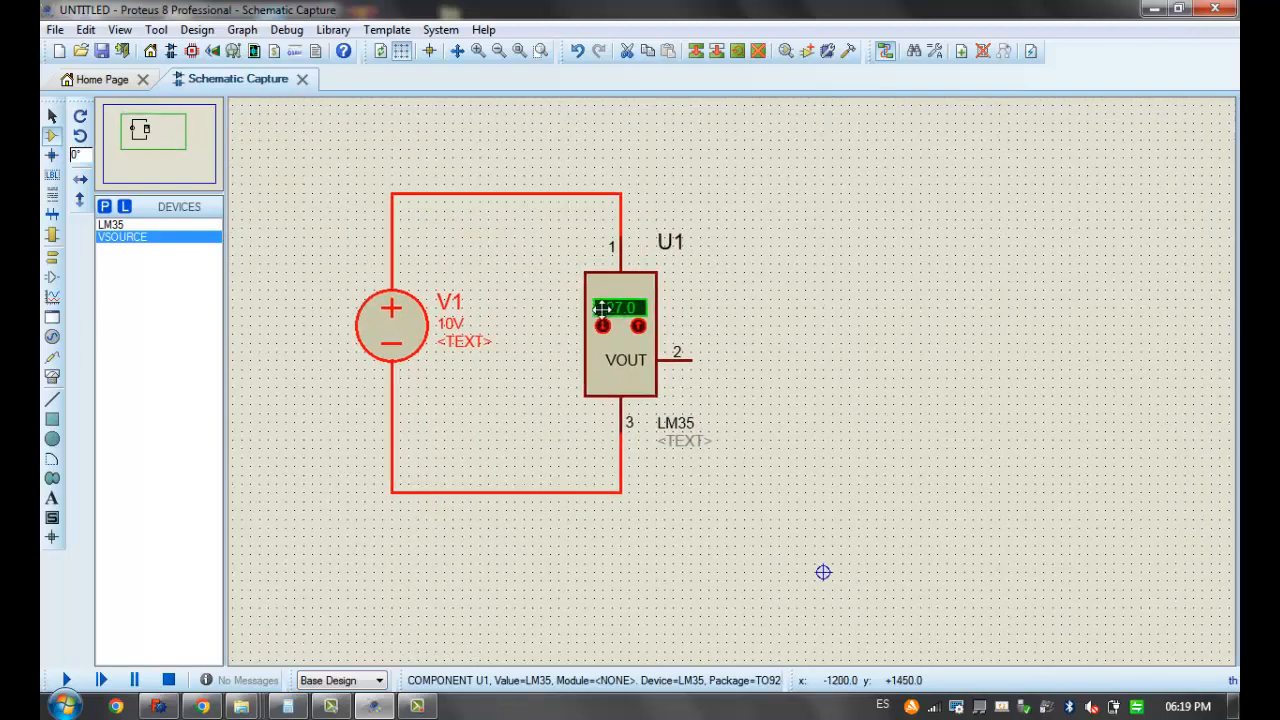
click(603, 309)
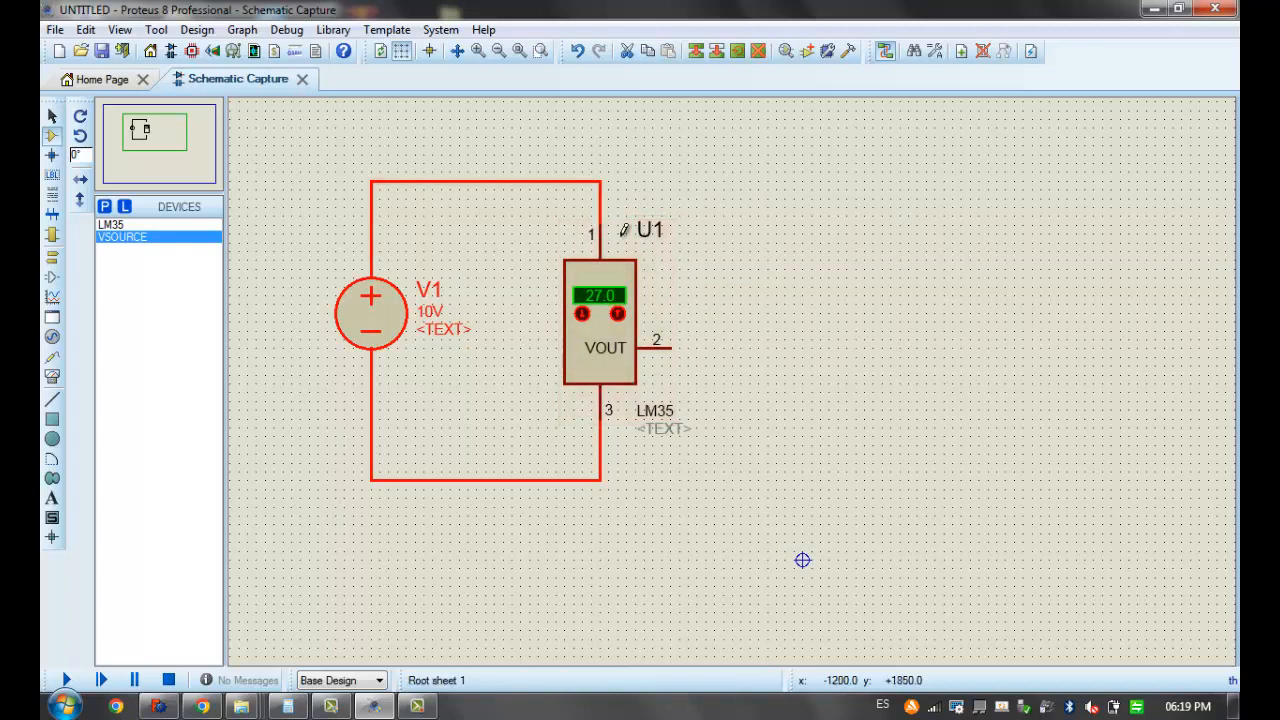
click(671, 344)
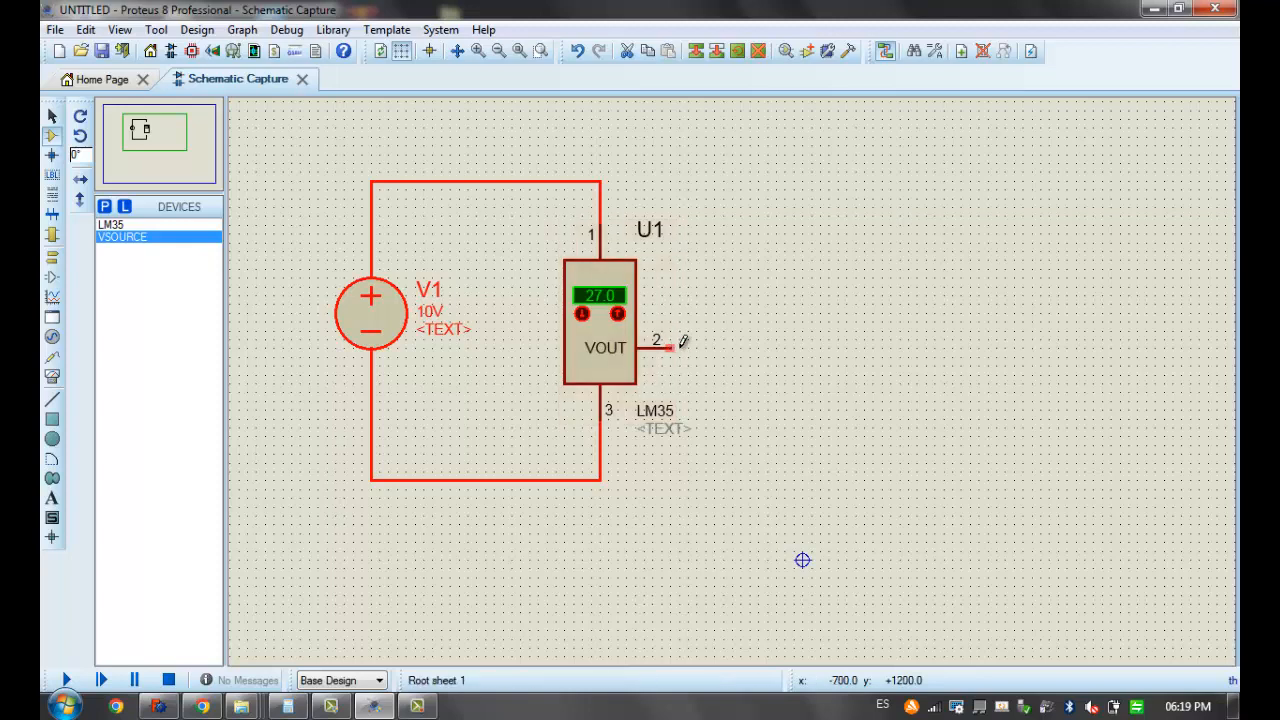
right_click(782, 345)
drag(882, 270, 1200, 611)
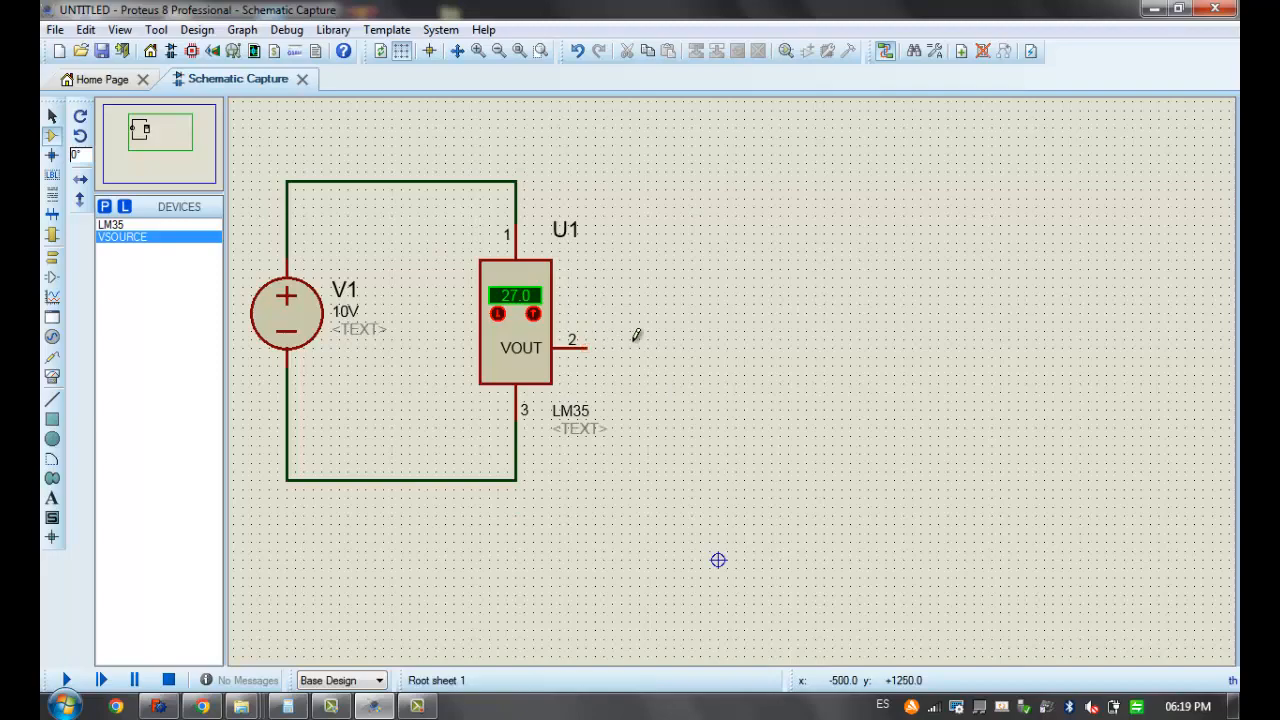
middle_click(586, 329)
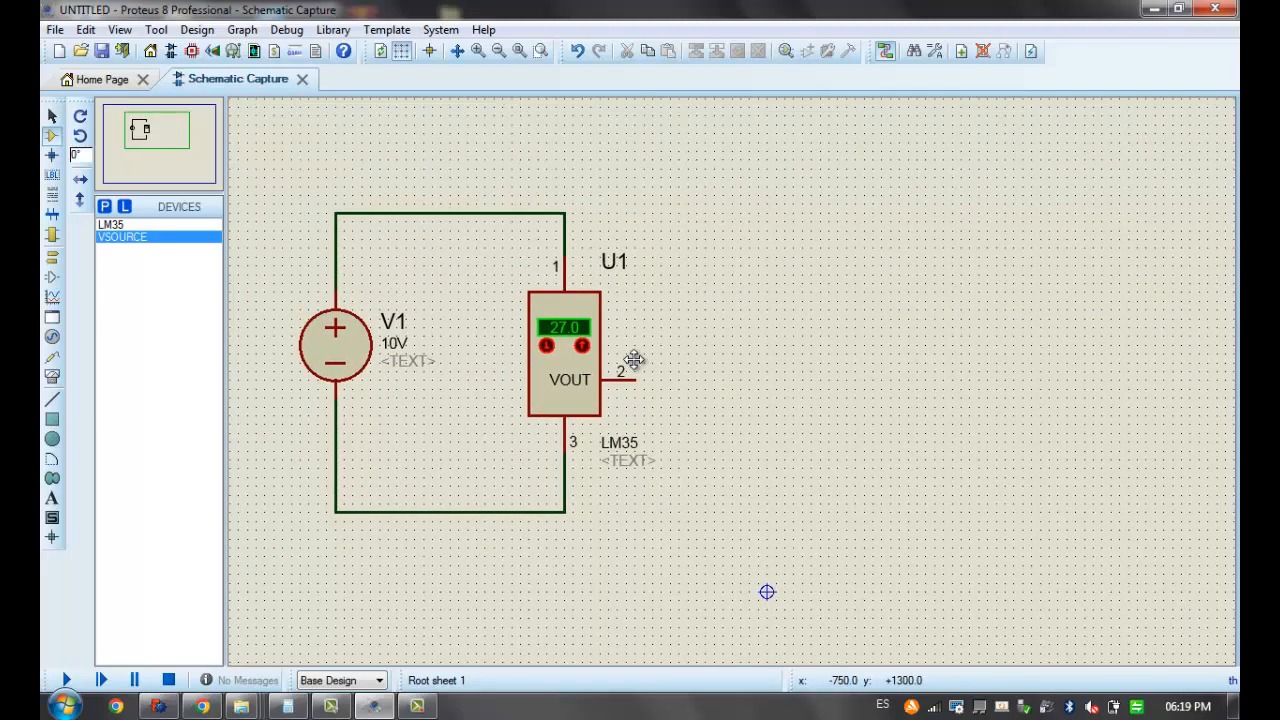
click(610, 370)
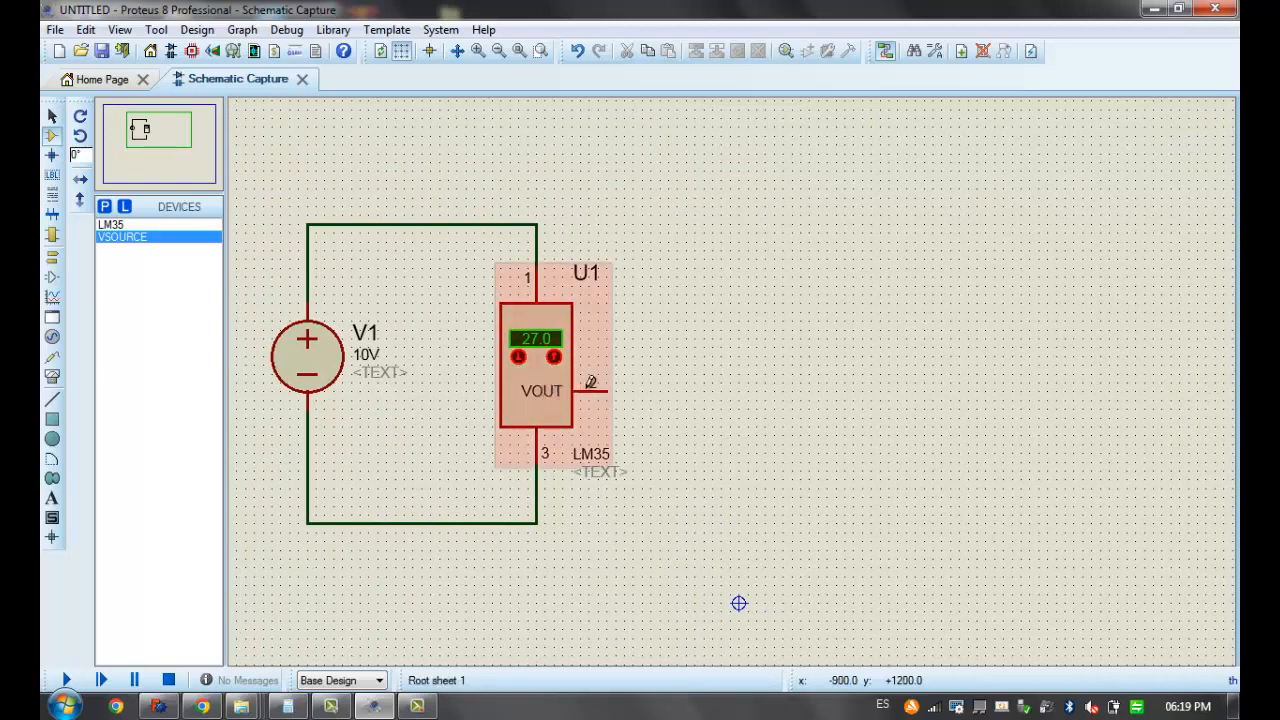
click(610, 385)
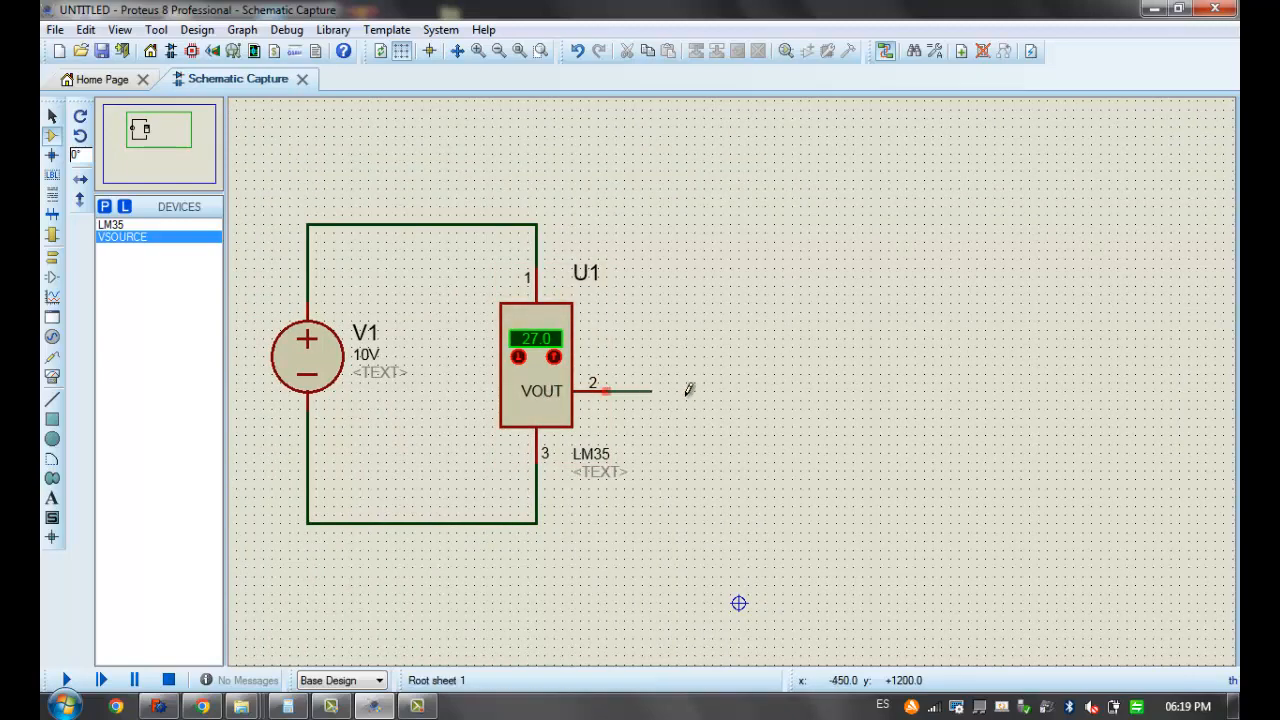
right_click(760, 391)
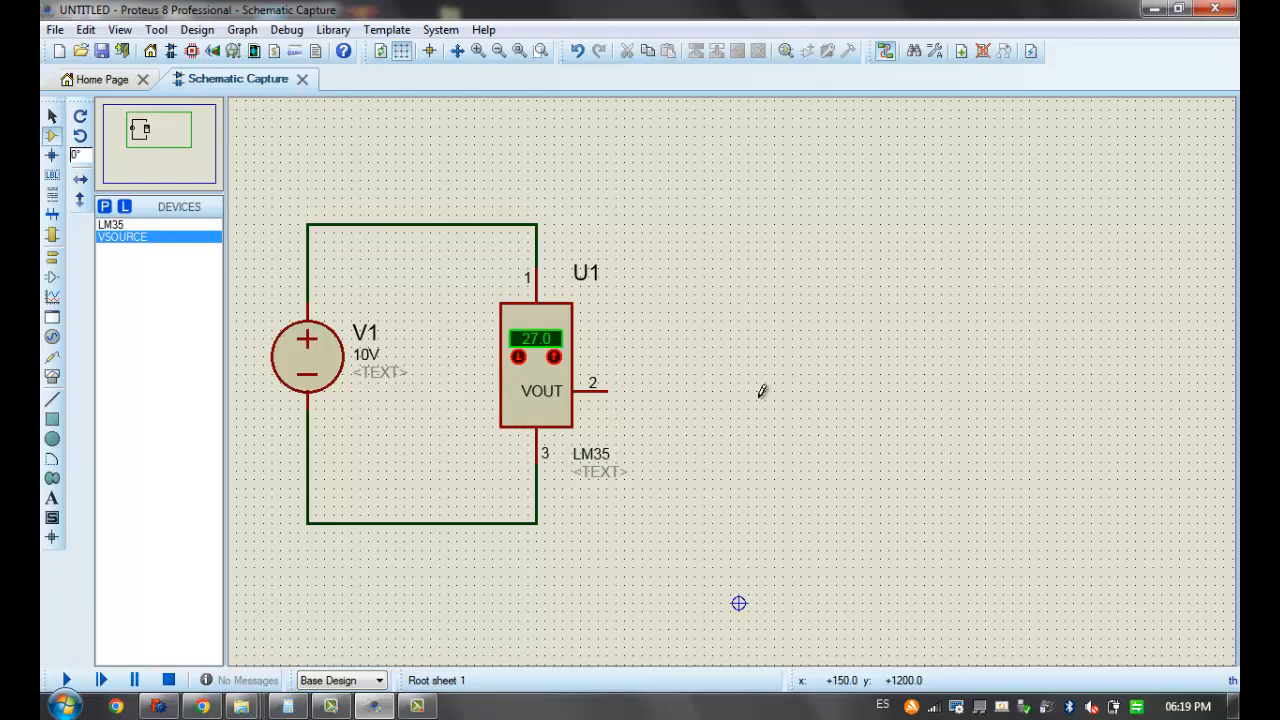
Open the device picker and search for "res"
click(104, 206)
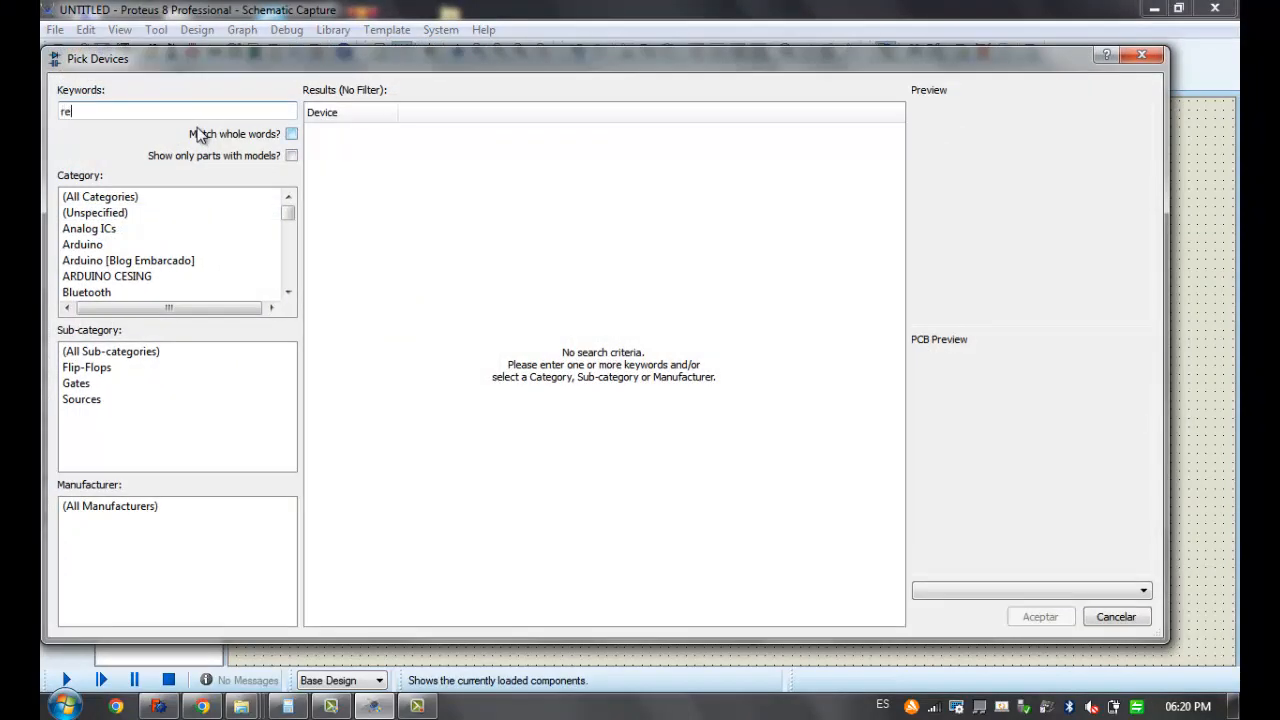
text(res)
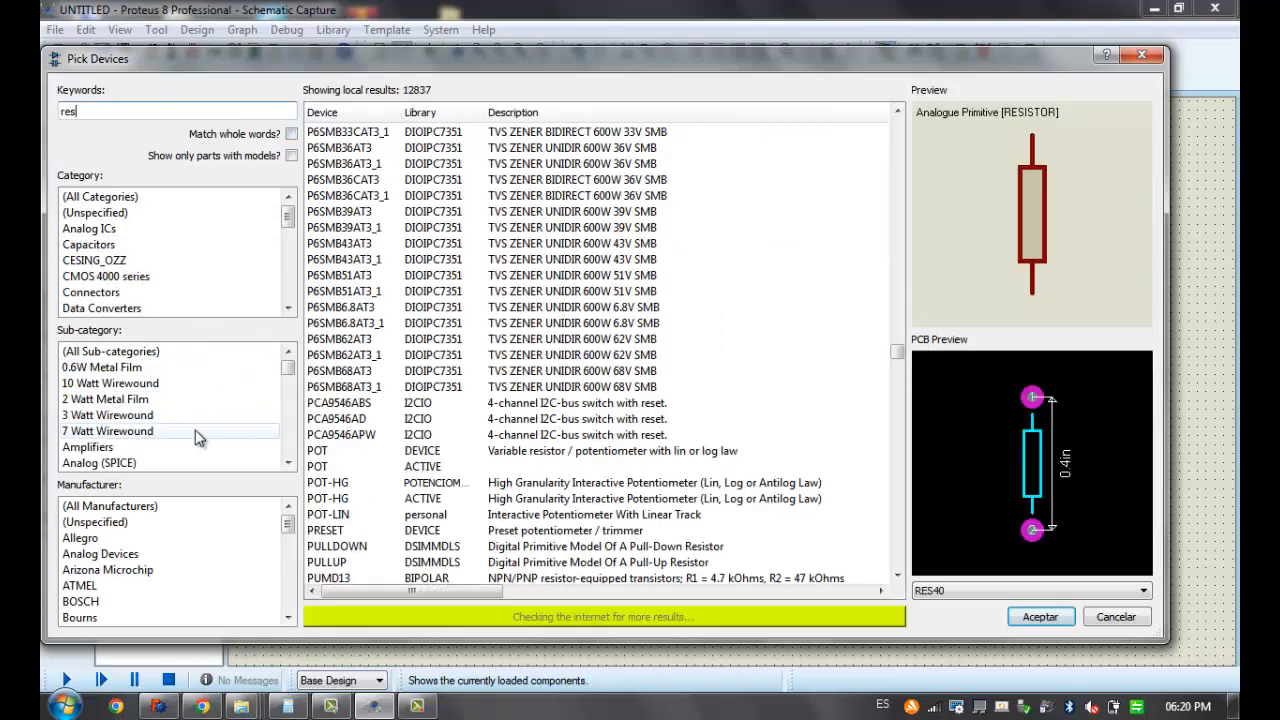
drag(285, 380, 292, 478)
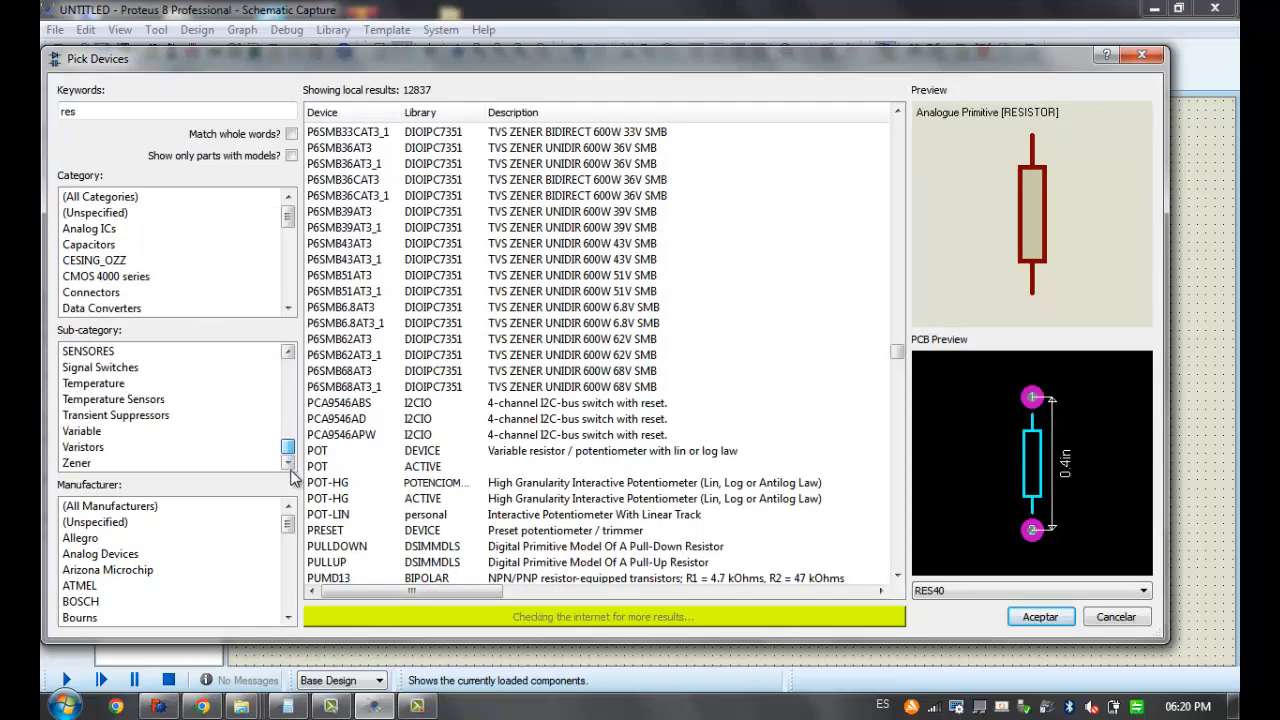
Look through the search results in the Varistors, Registers and Resistor Packs sub-categories
click(110, 447)
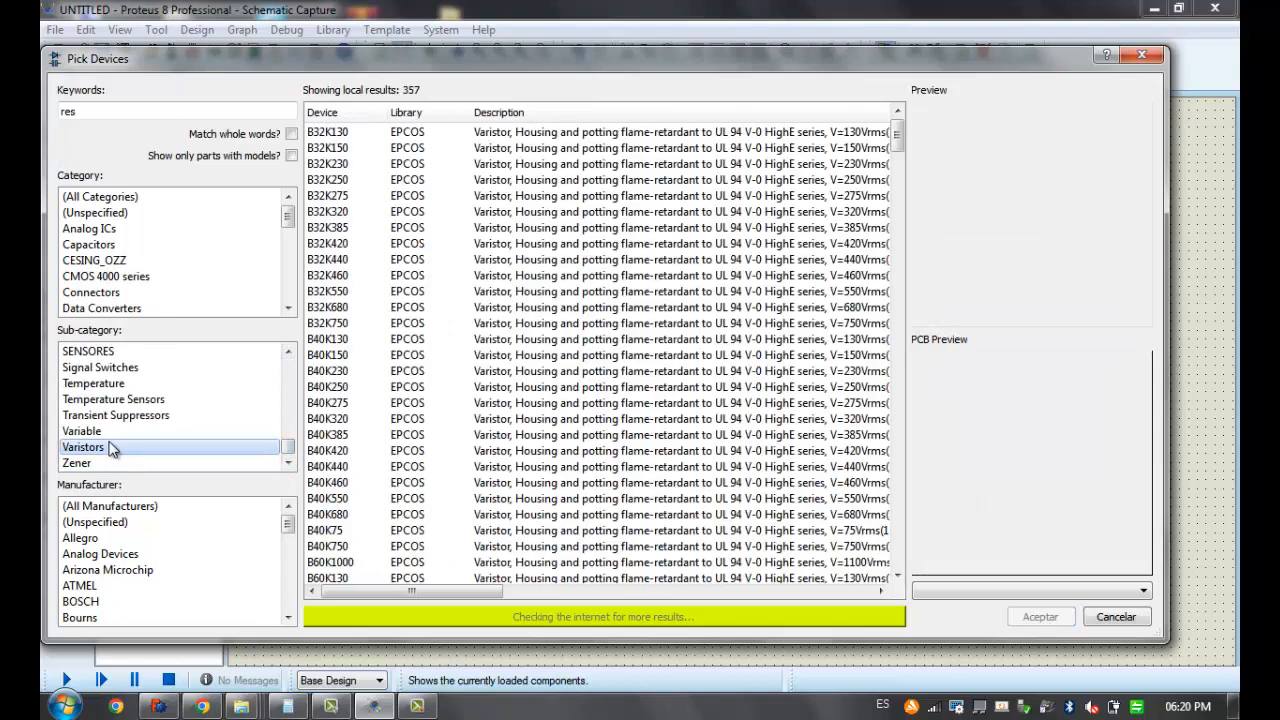
scroll(113, 450, up, 1)
scroll(113, 450, up, 1)
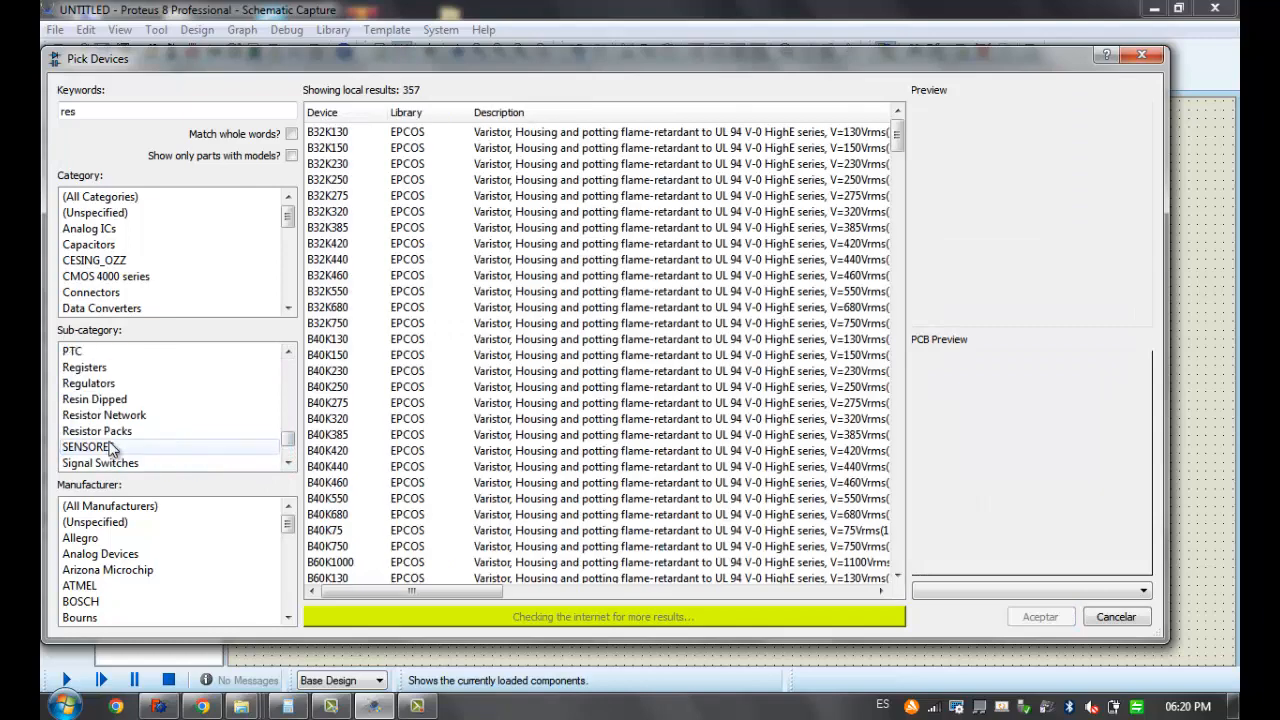
click(105, 384)
click(103, 368)
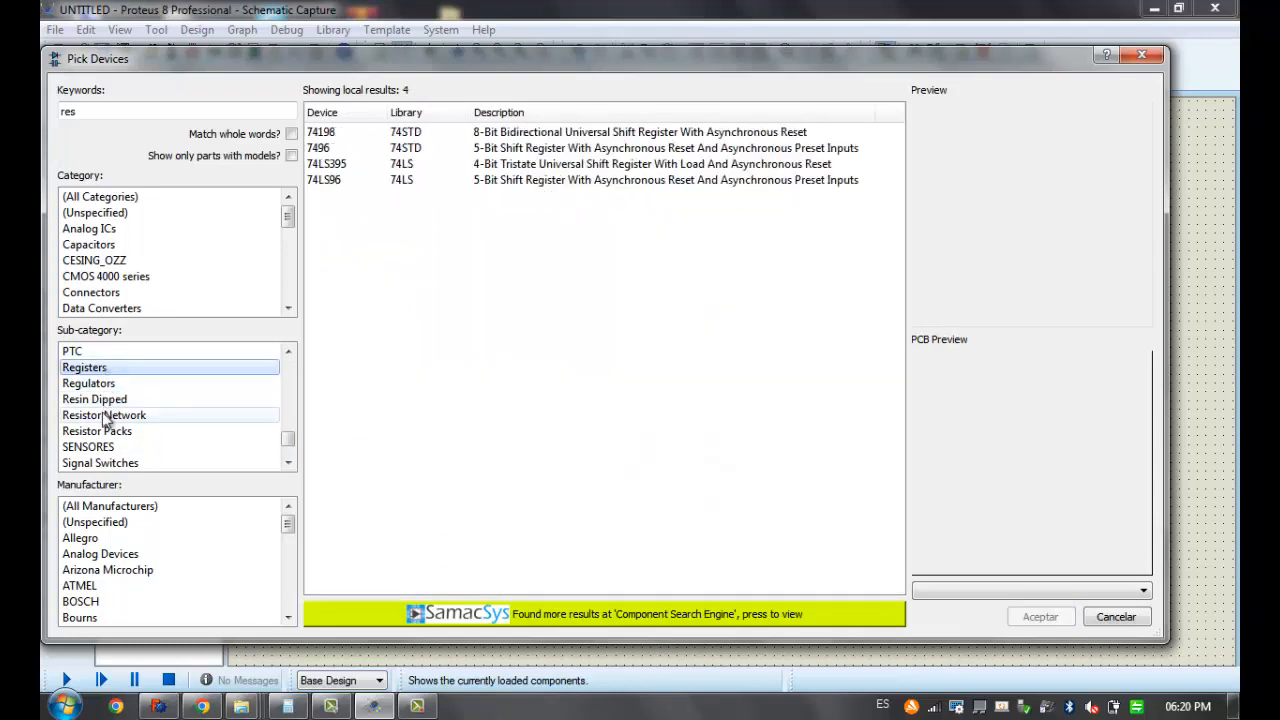
click(104, 432)
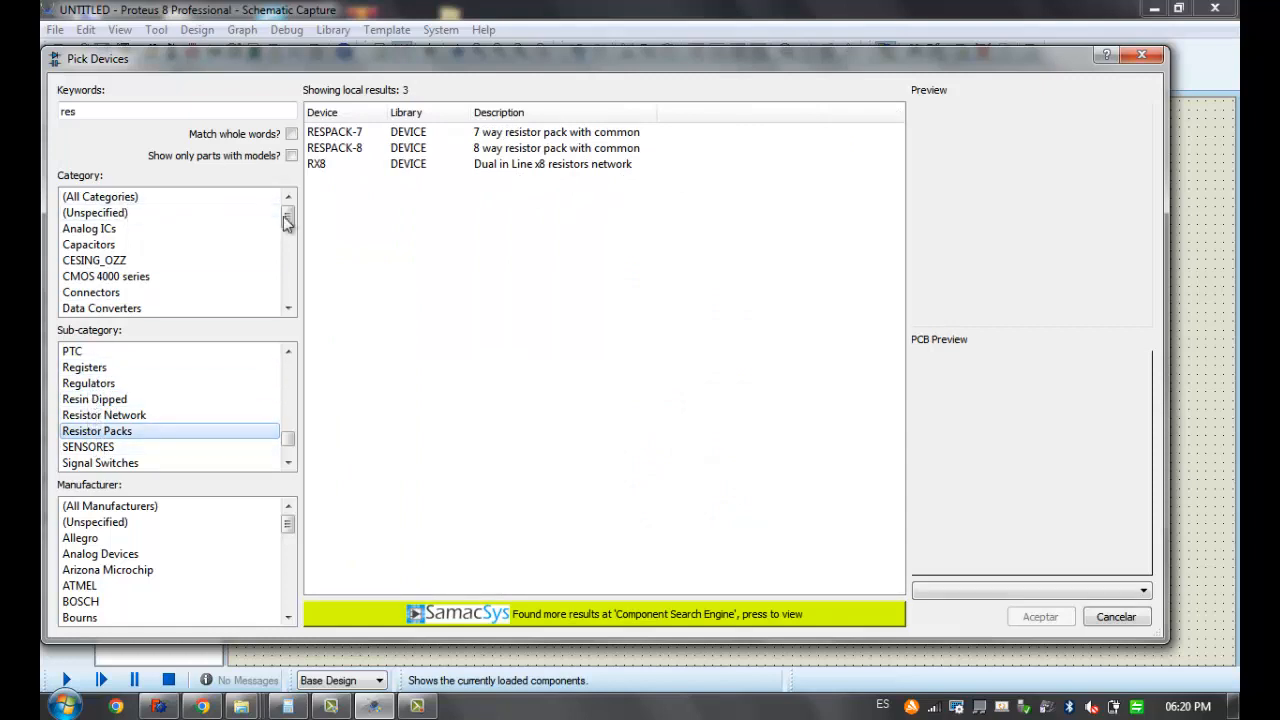
scroll(132, 460, down, 2)
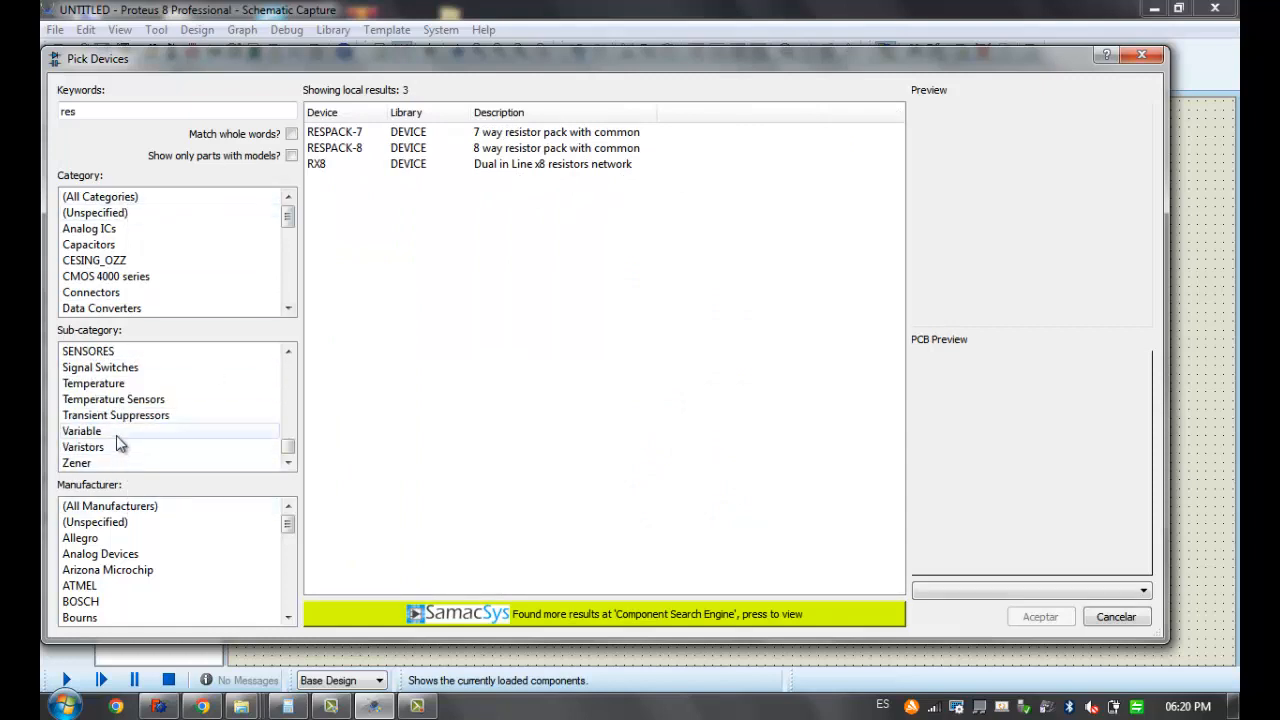
scroll(116, 440, up, 4)
scroll(116, 444, up, 10)
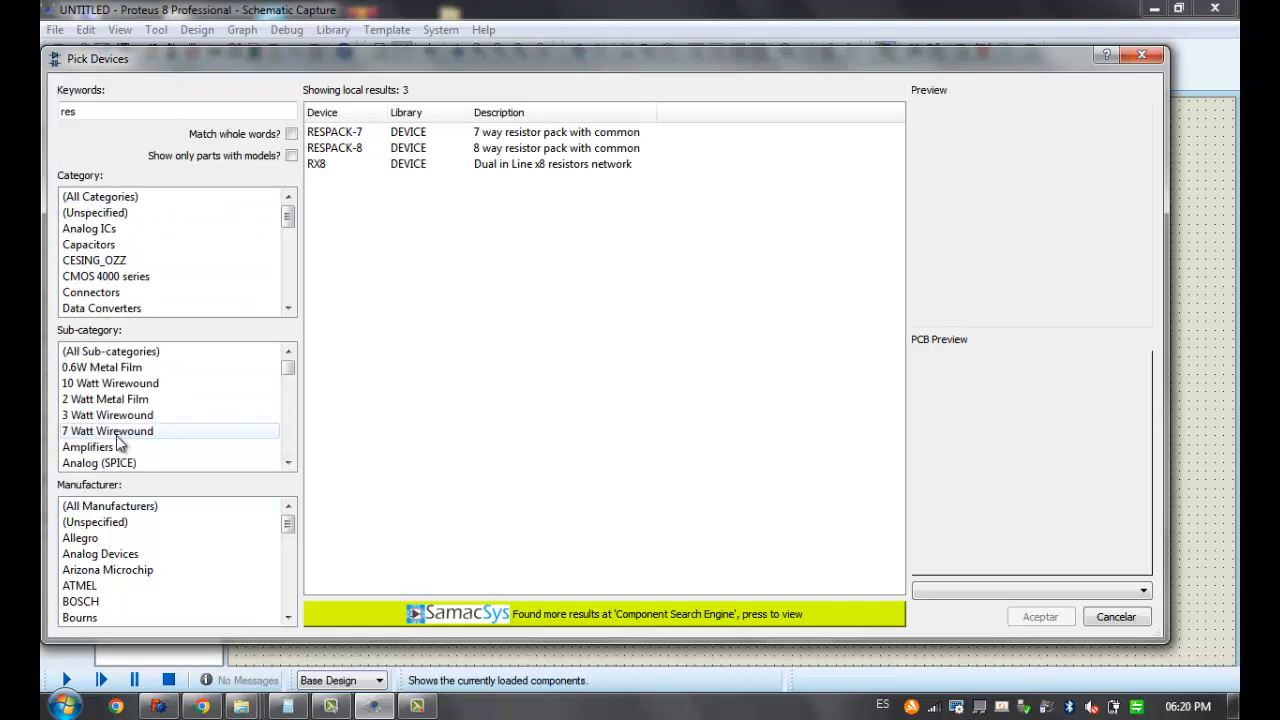
List the results of all sub-categories and pick the RES resistor from the BAC 2003 library
click(140, 352)
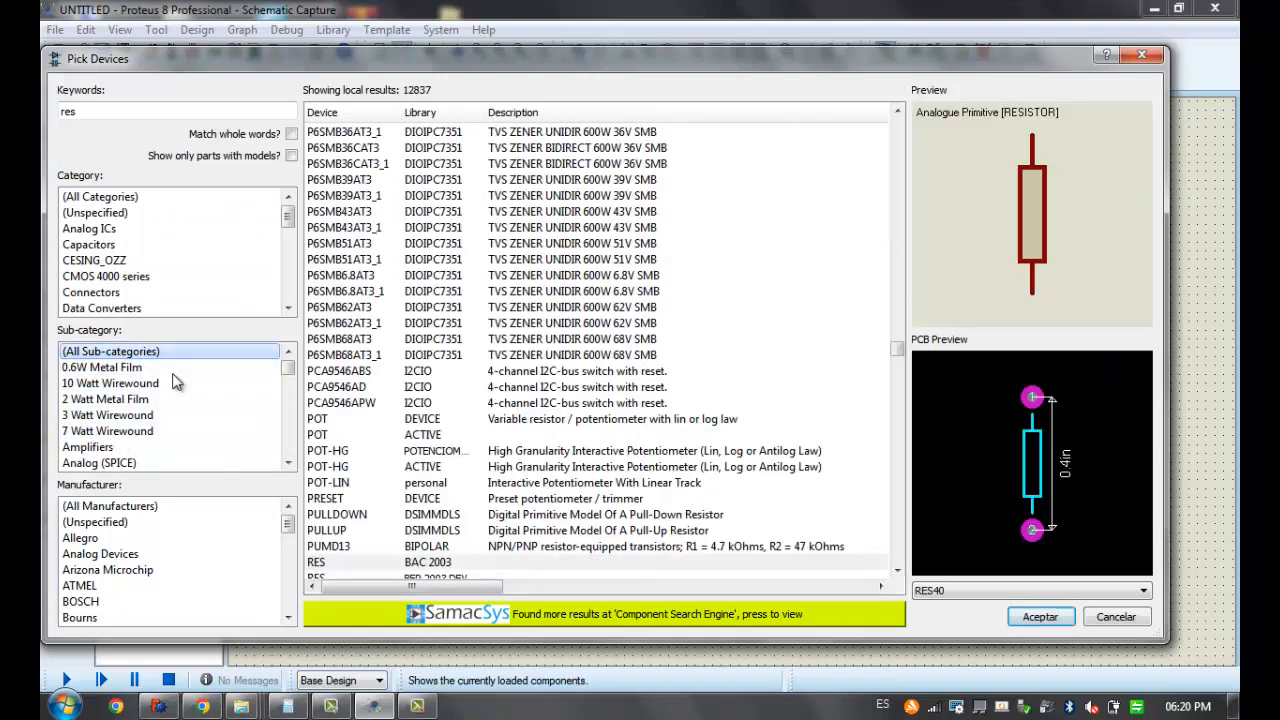
scroll(366, 409, down, 1)
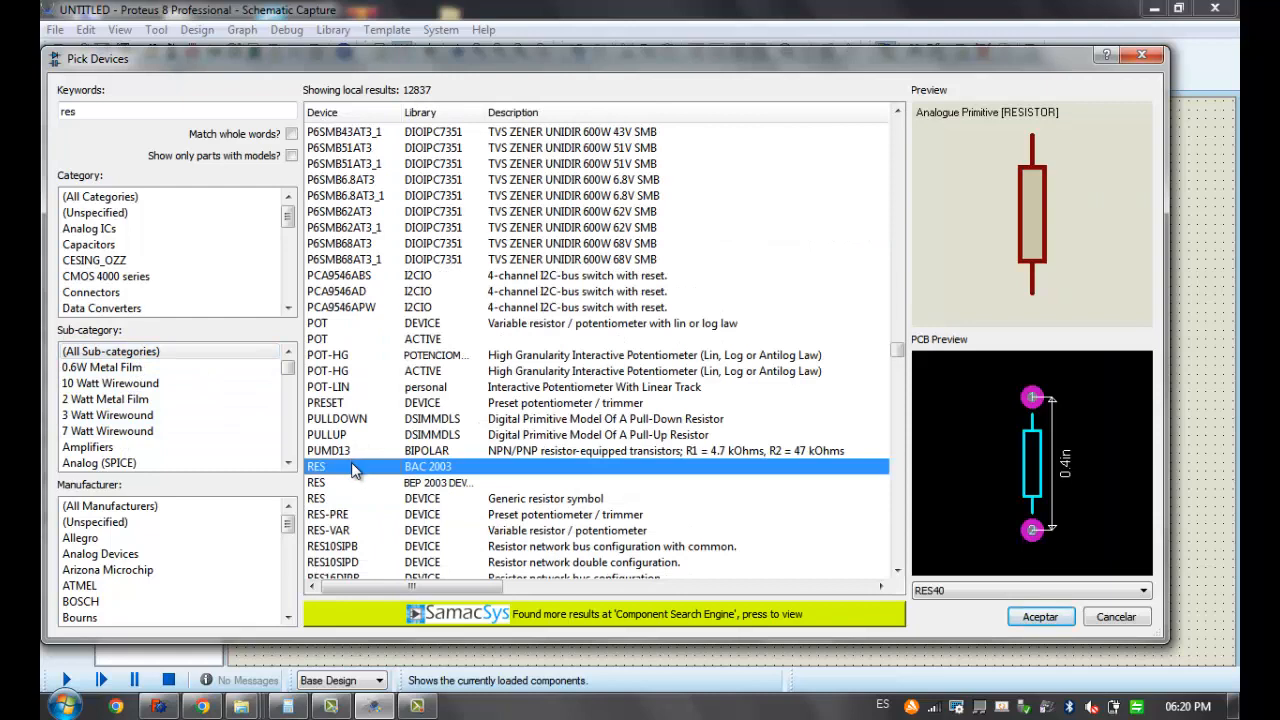
click(1045, 618)
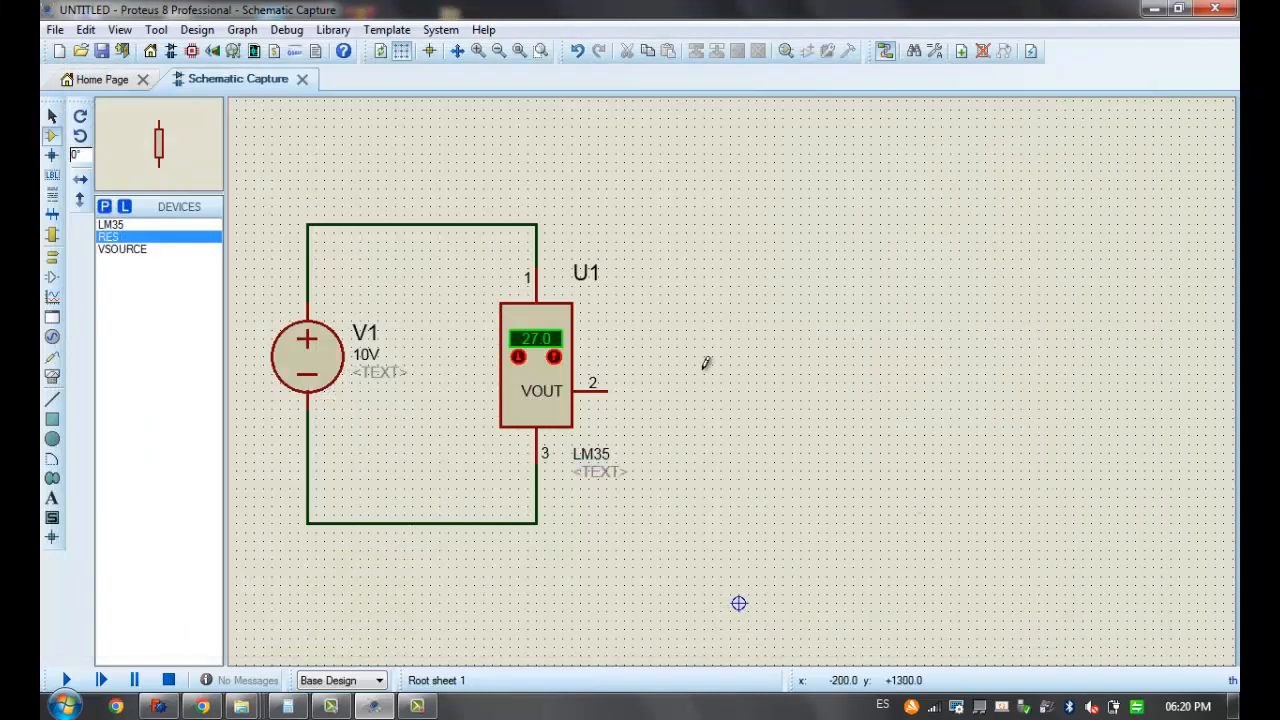
Place a resistor to the right of the LM35 and wire its upper terminal to VOUT pin 2
click(738, 434)
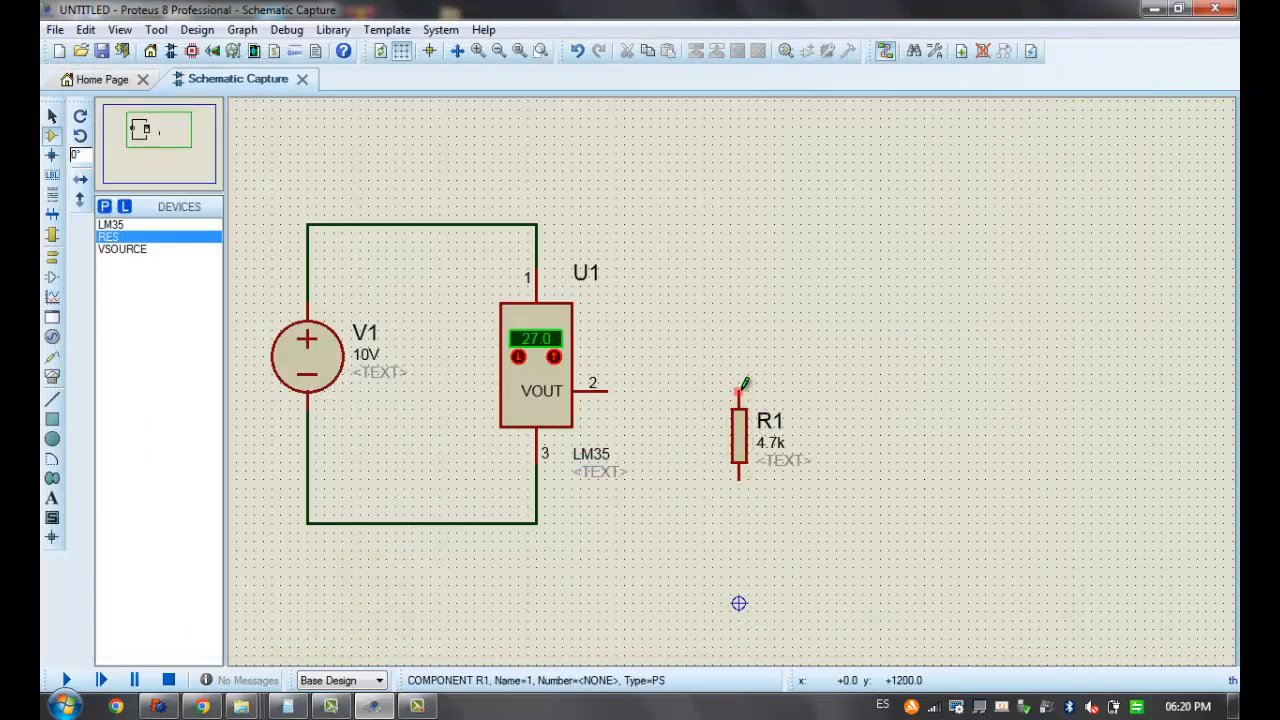
click(739, 390)
click(603, 390)
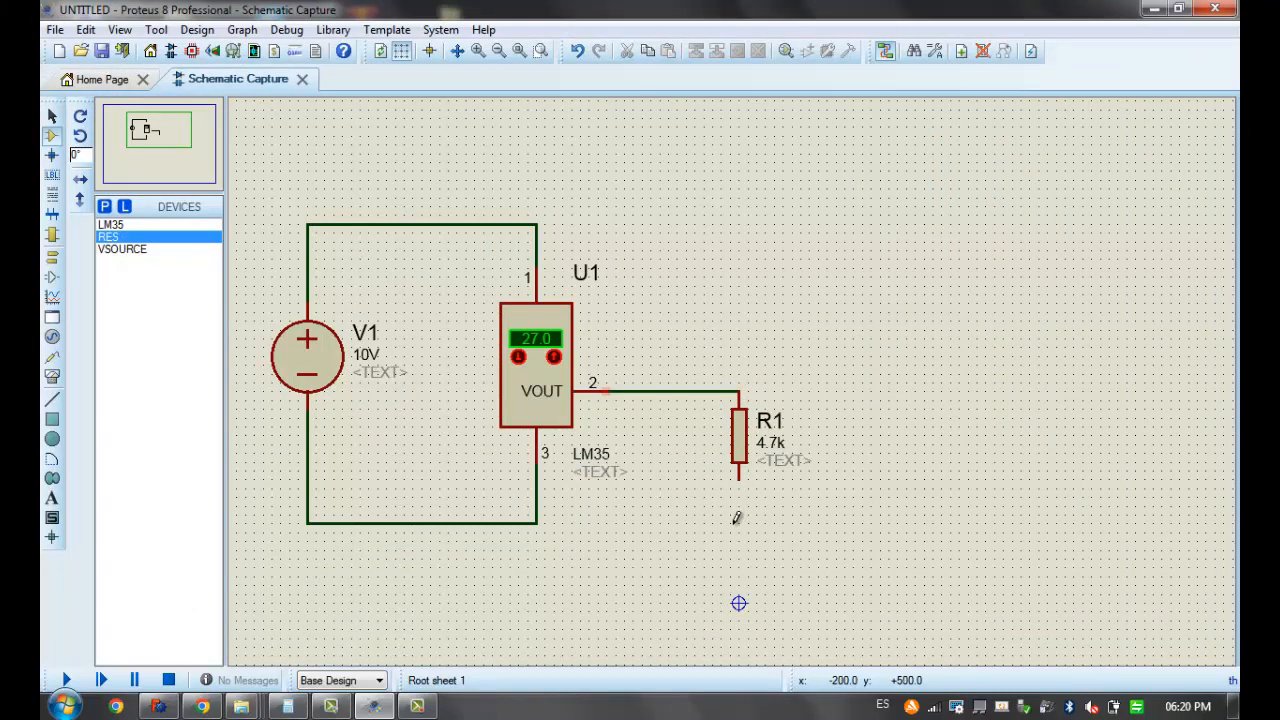
Place a second resistor directly below R1 and wire the two in series
click(740, 570)
click(740, 570)
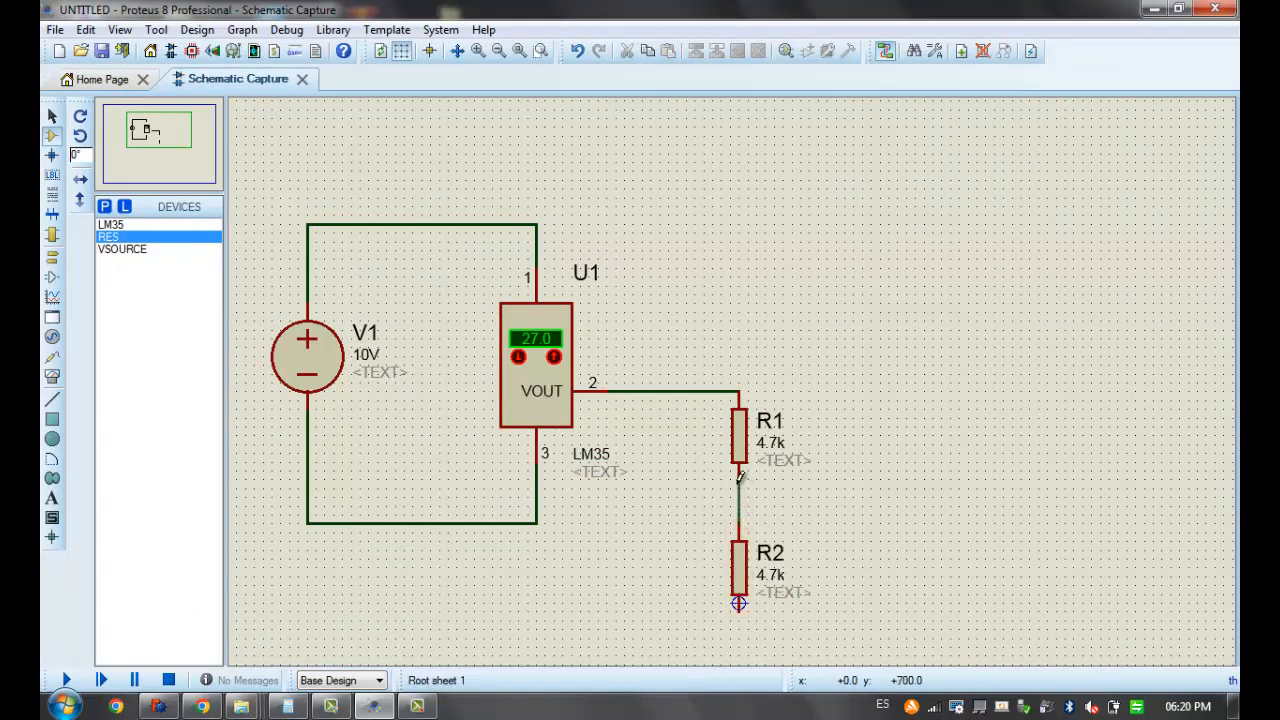
click(740, 478)
click(738, 506)
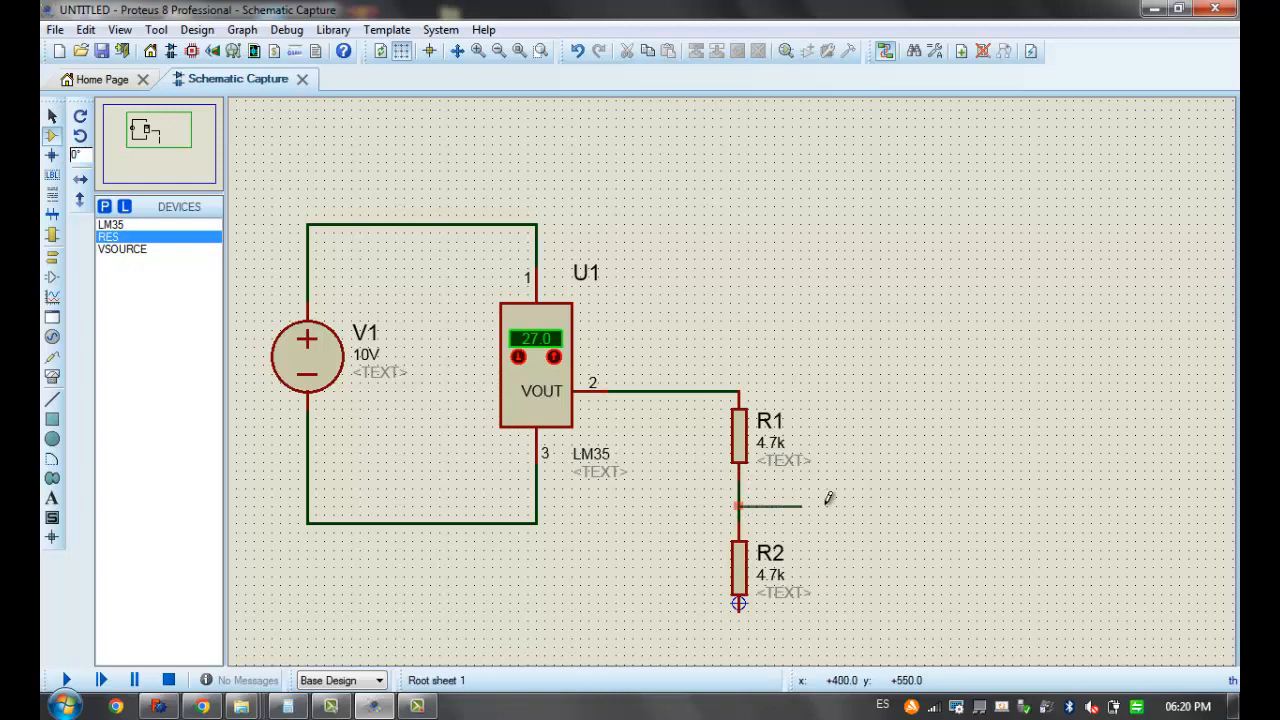
scroll(857, 499, down, 2)
right_click(791, 430)
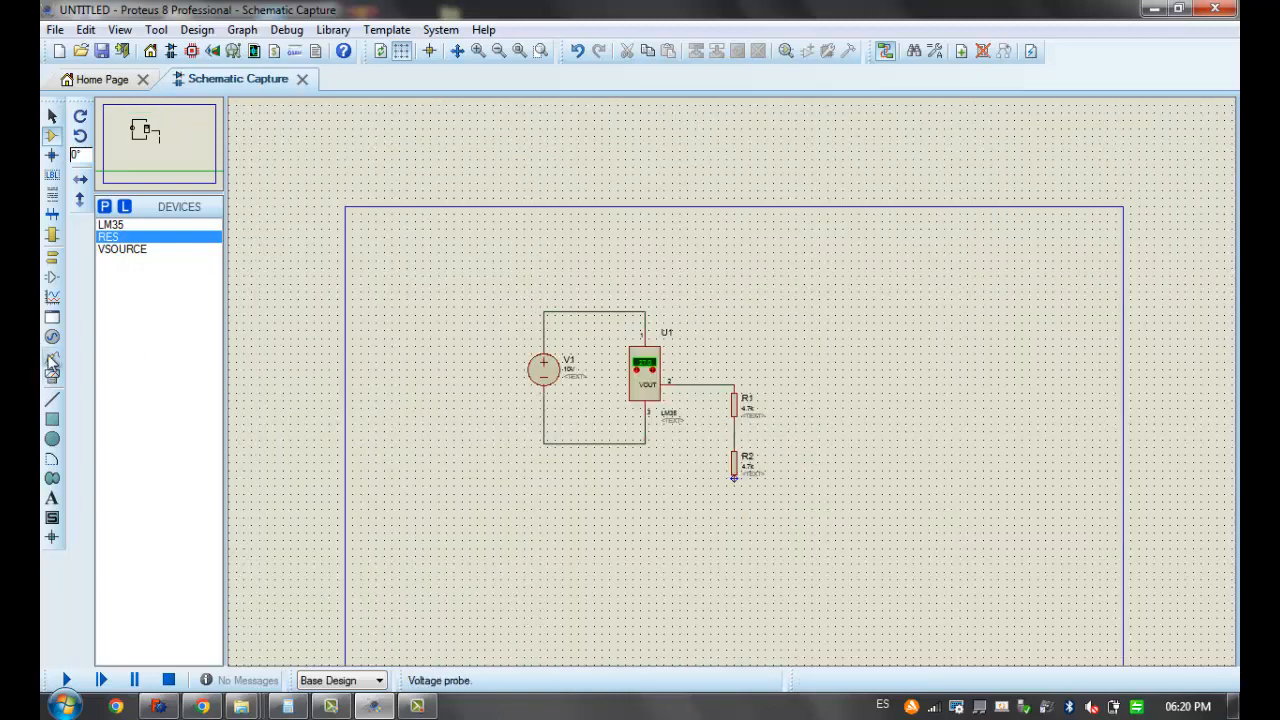
Select the DC voltmeter from the virtual instruments and place it to the right of resistors R1 and R2
click(52, 337)
click(53, 377)
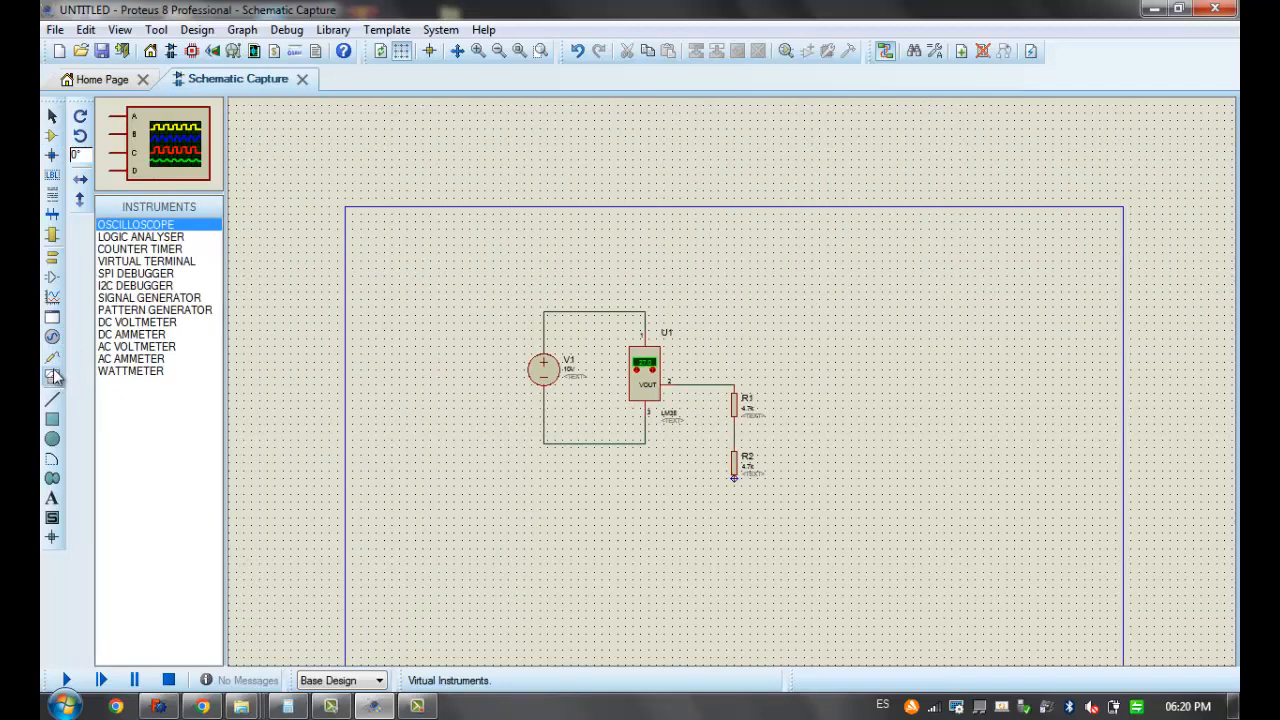
click(52, 337)
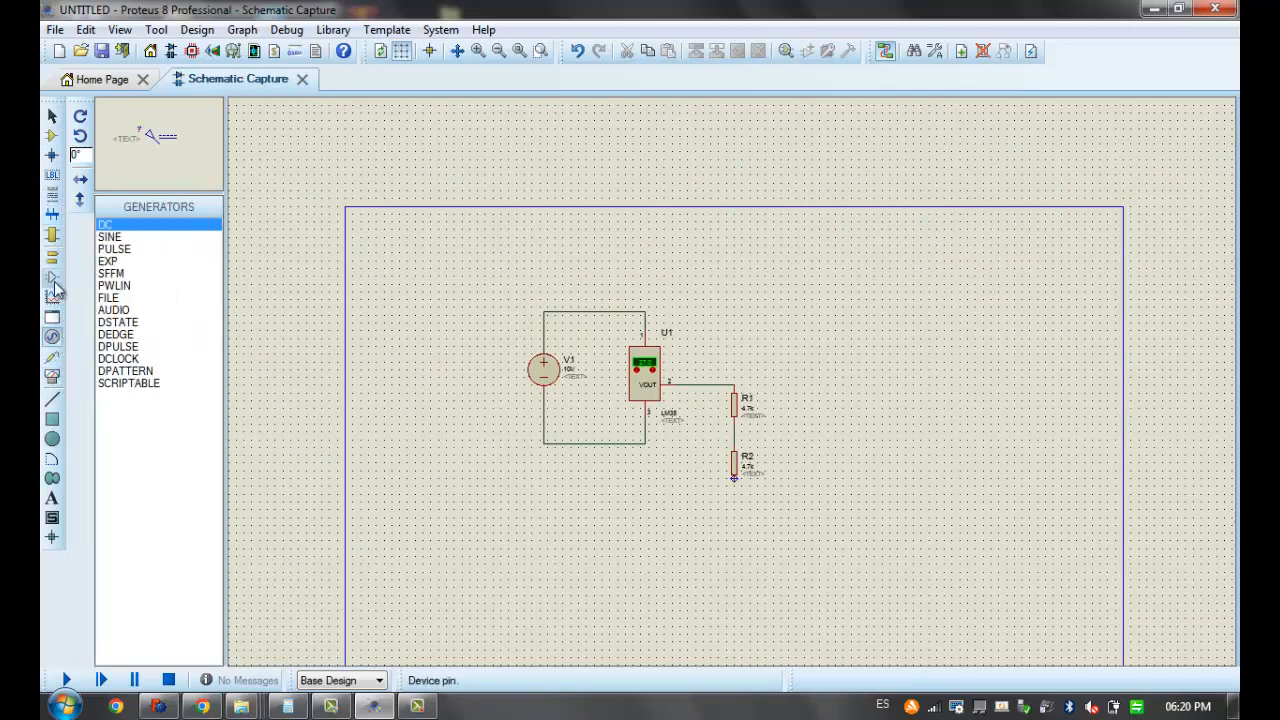
click(53, 377)
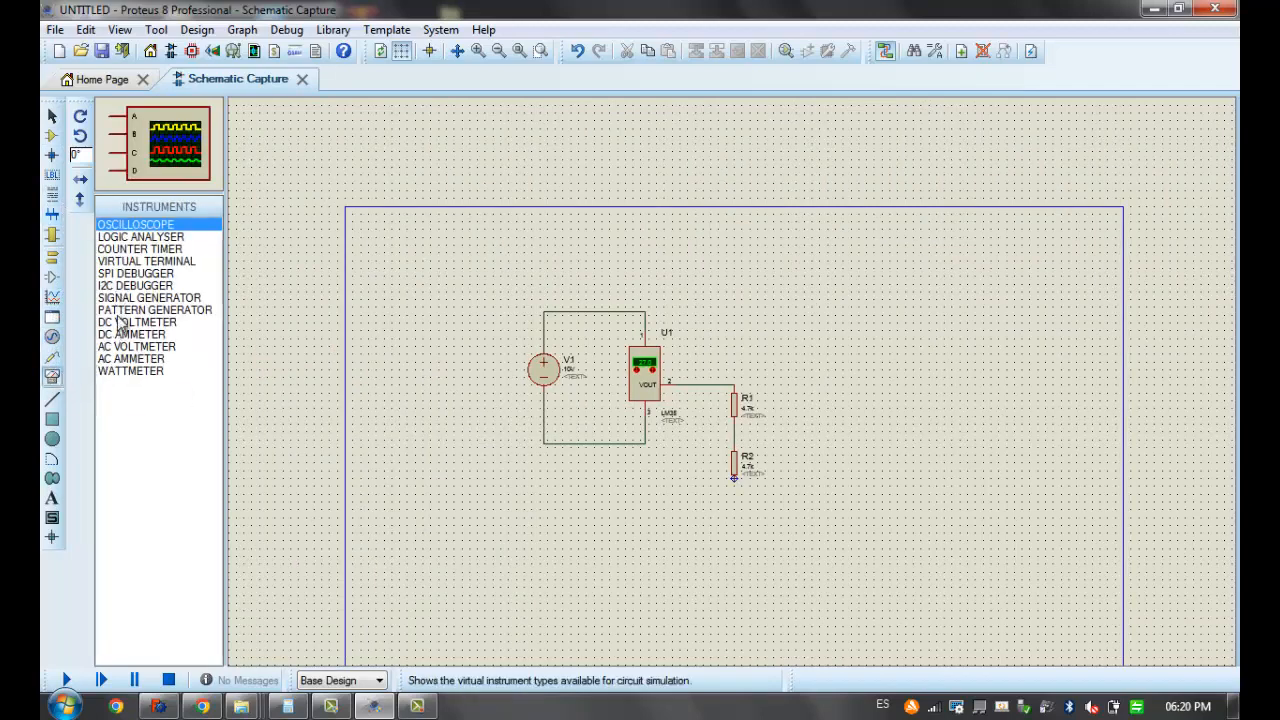
click(122, 323)
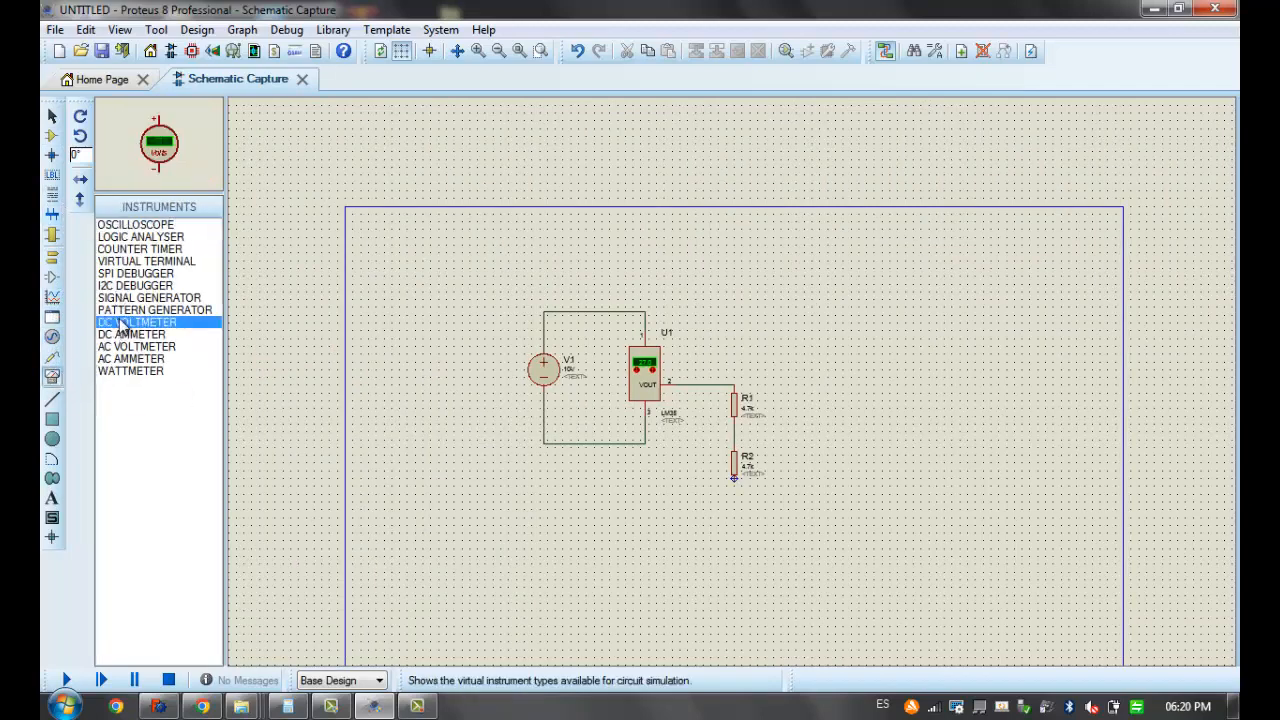
click(817, 449)
Wire the DC voltmeter's positive terminal to the junction between R1 and R2, and its negative terminal to R2's lower end
scroll(817, 449, up, 3)
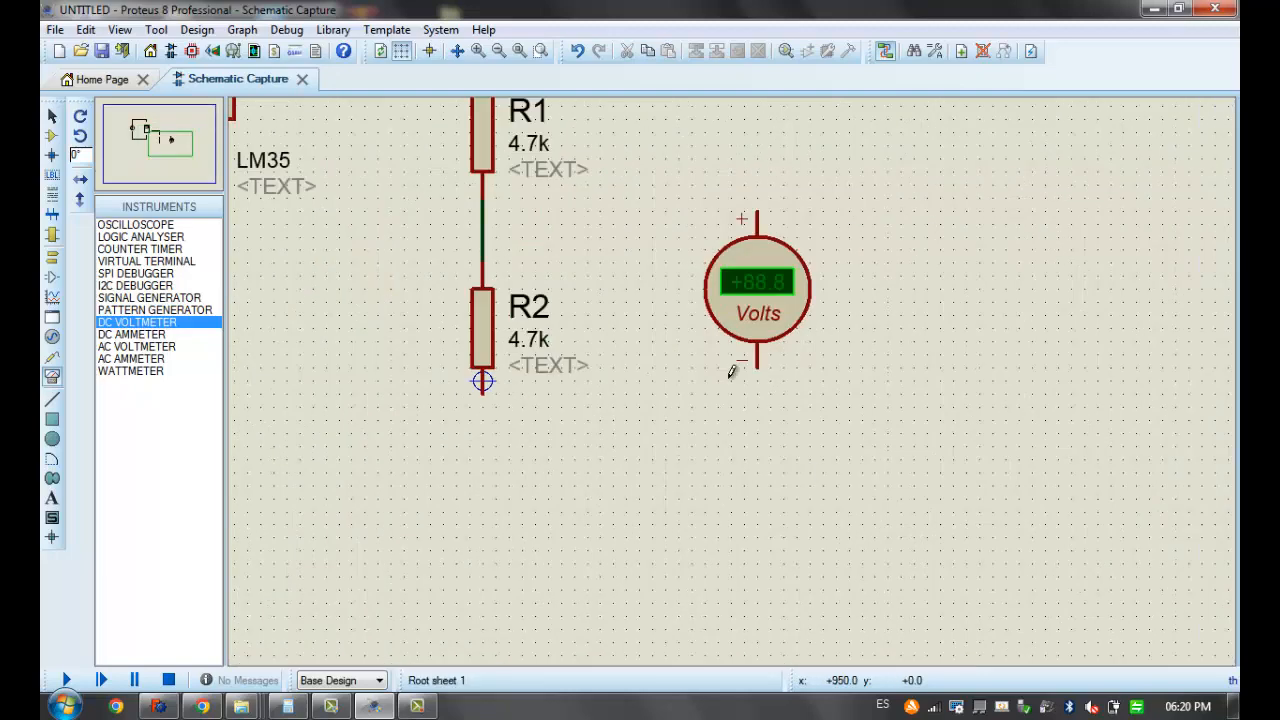
click(757, 206)
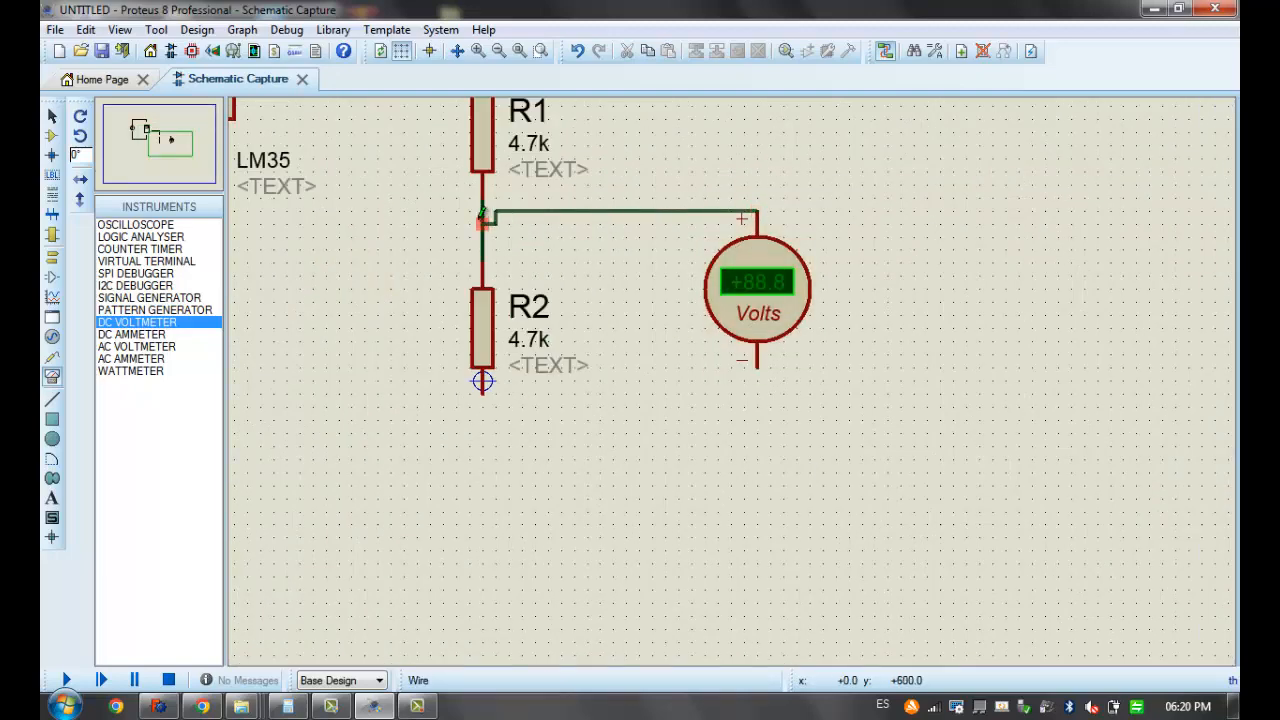
click(561, 211)
click(482, 237)
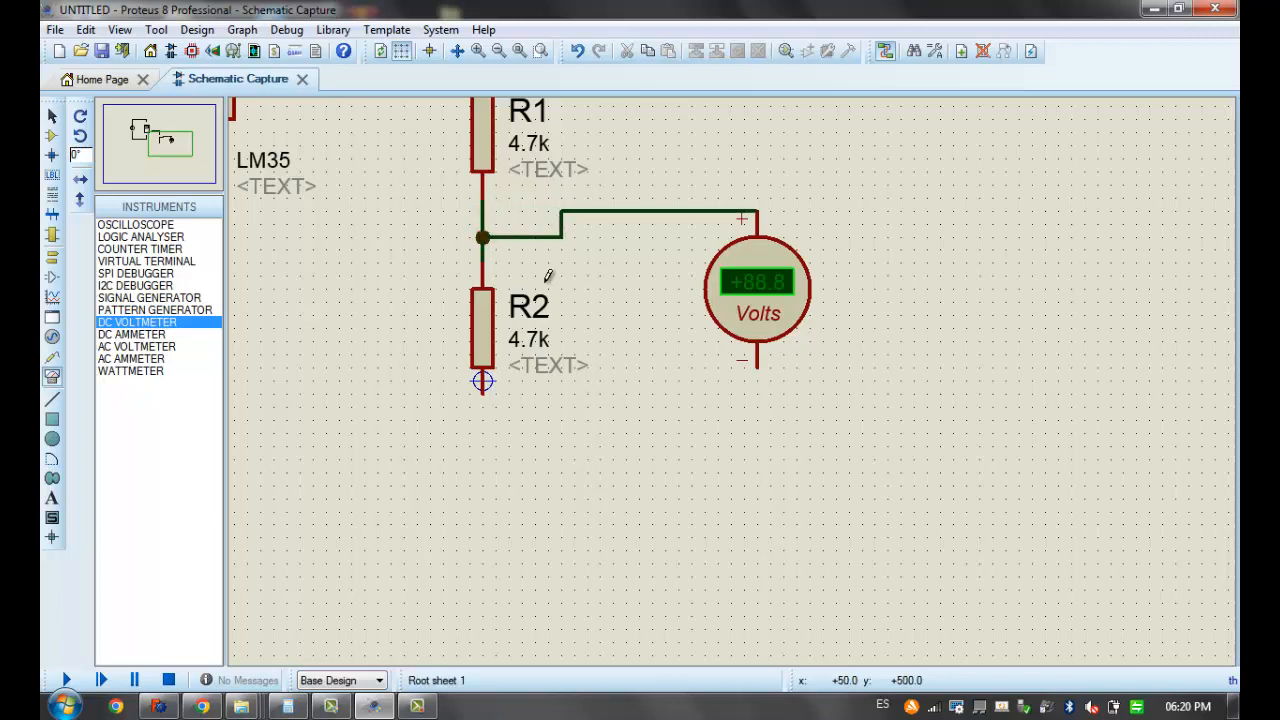
click(757, 363)
click(757, 420)
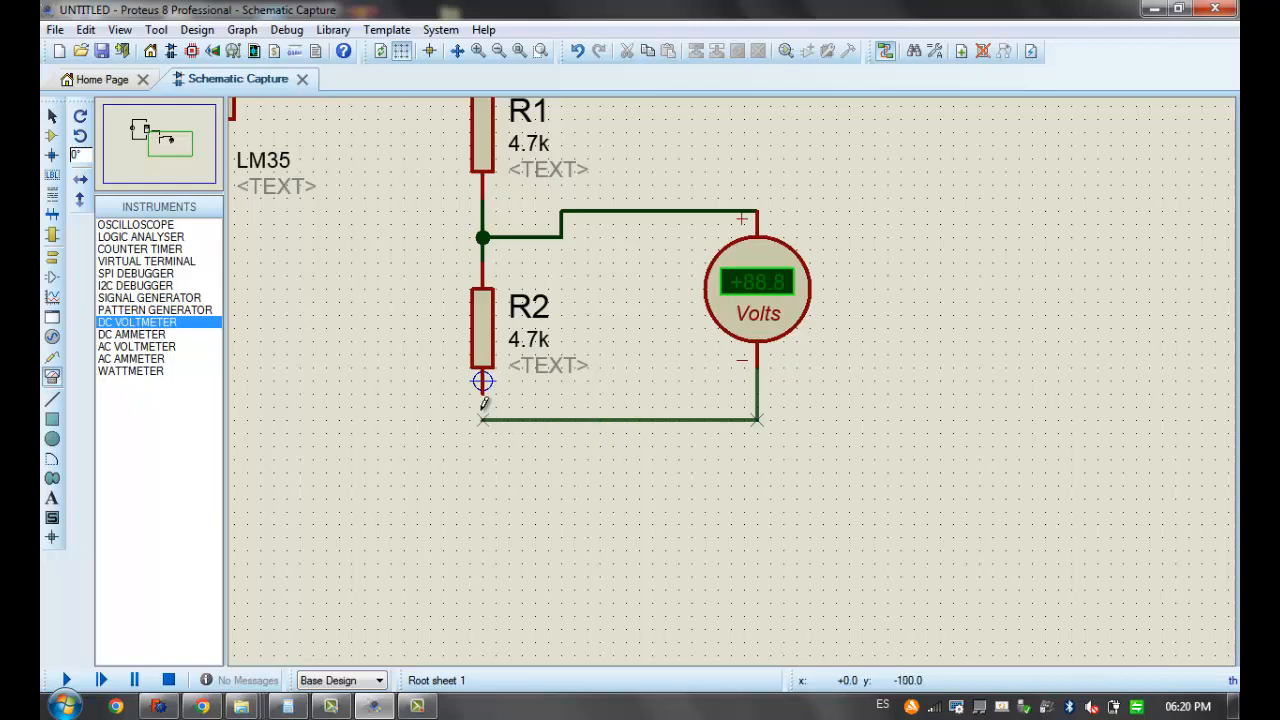
Wire the corner below LM35 pin 3 on the supply's negative line to the lower end of R2
scroll(483, 402, down, 2)
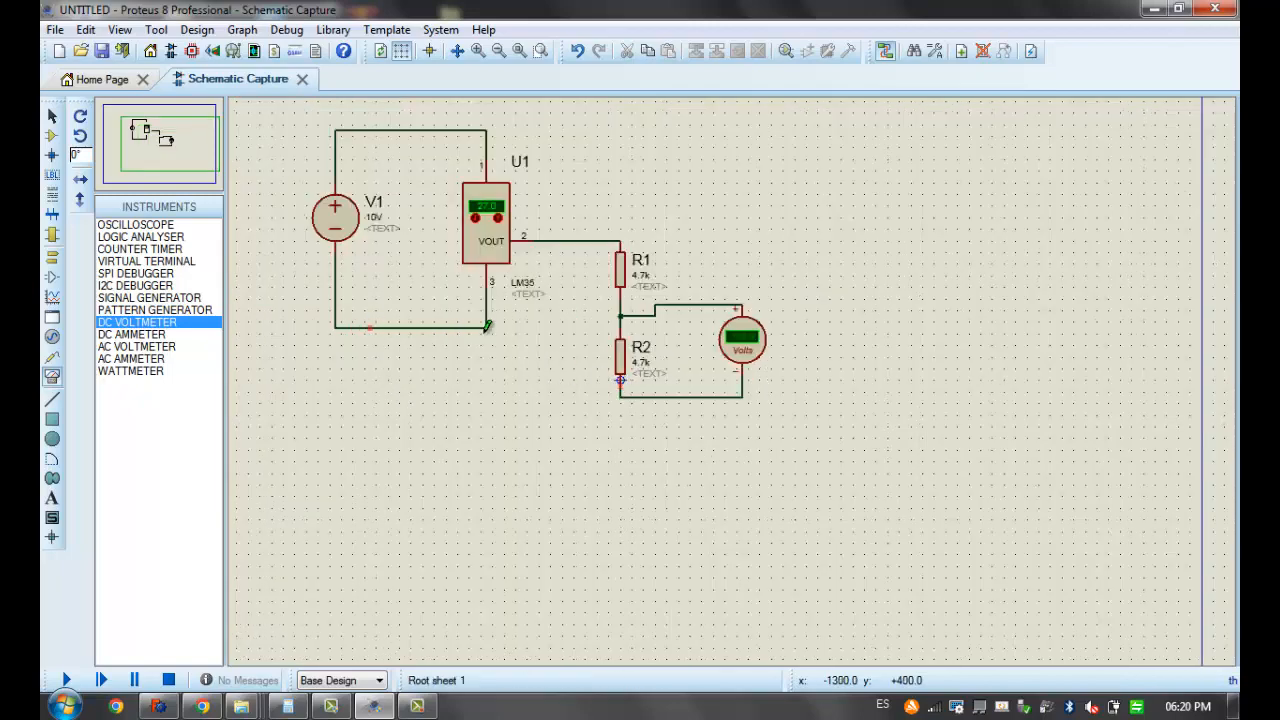
click(486, 327)
click(620, 396)
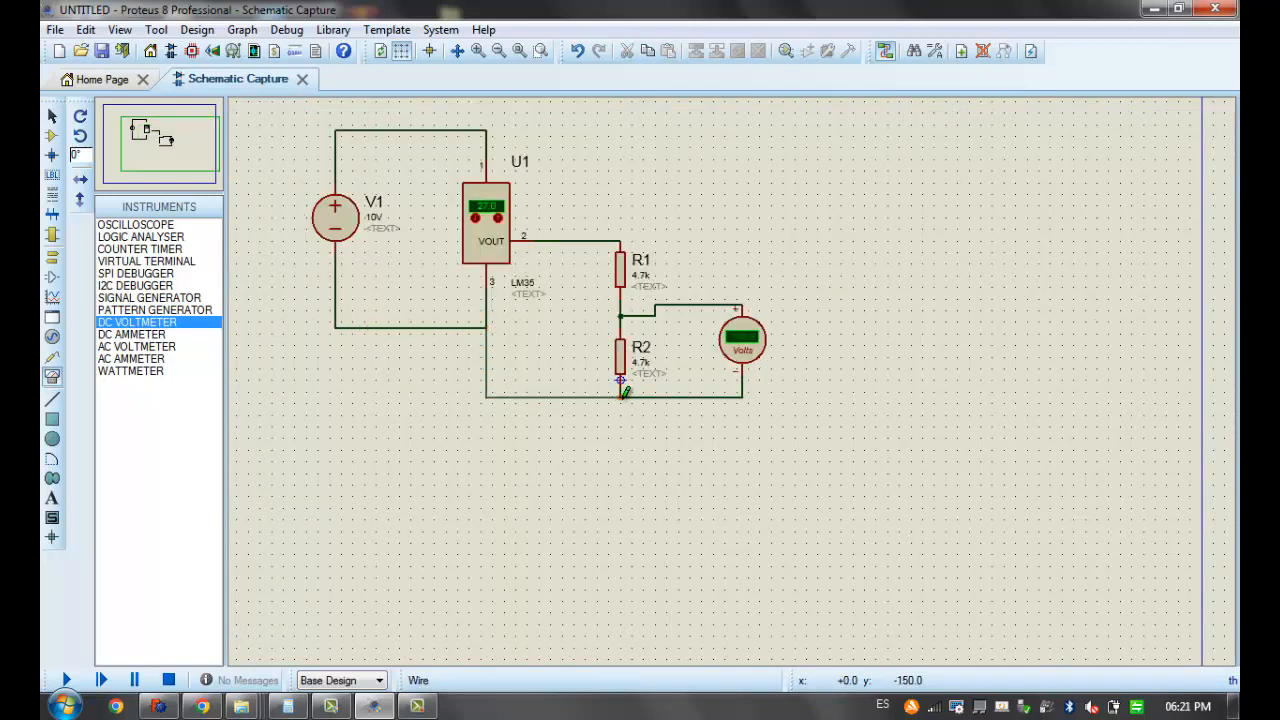
click(620, 396)
Place a second DC voltmeter between the LM35 and the resistors, wiring its positive terminal to the VOUT line and its negative terminal to the bottom return line
middle_click(574, 329)
click(608, 357)
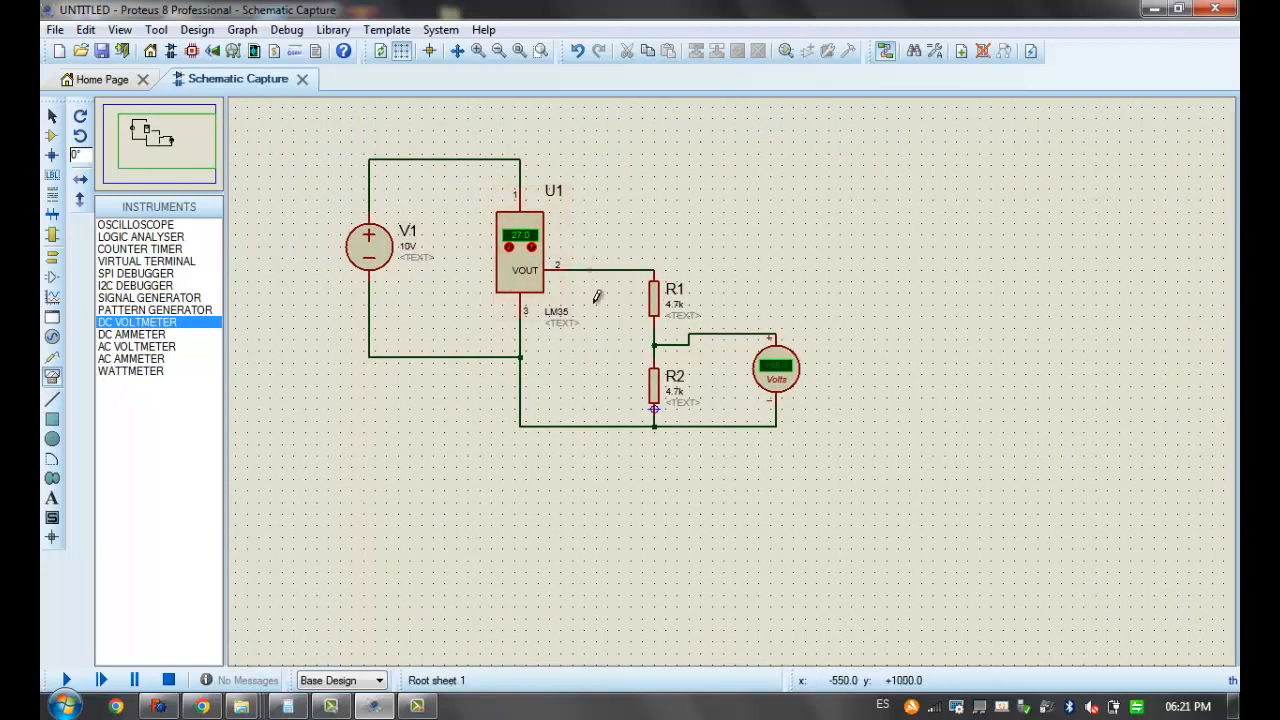
click(126, 323)
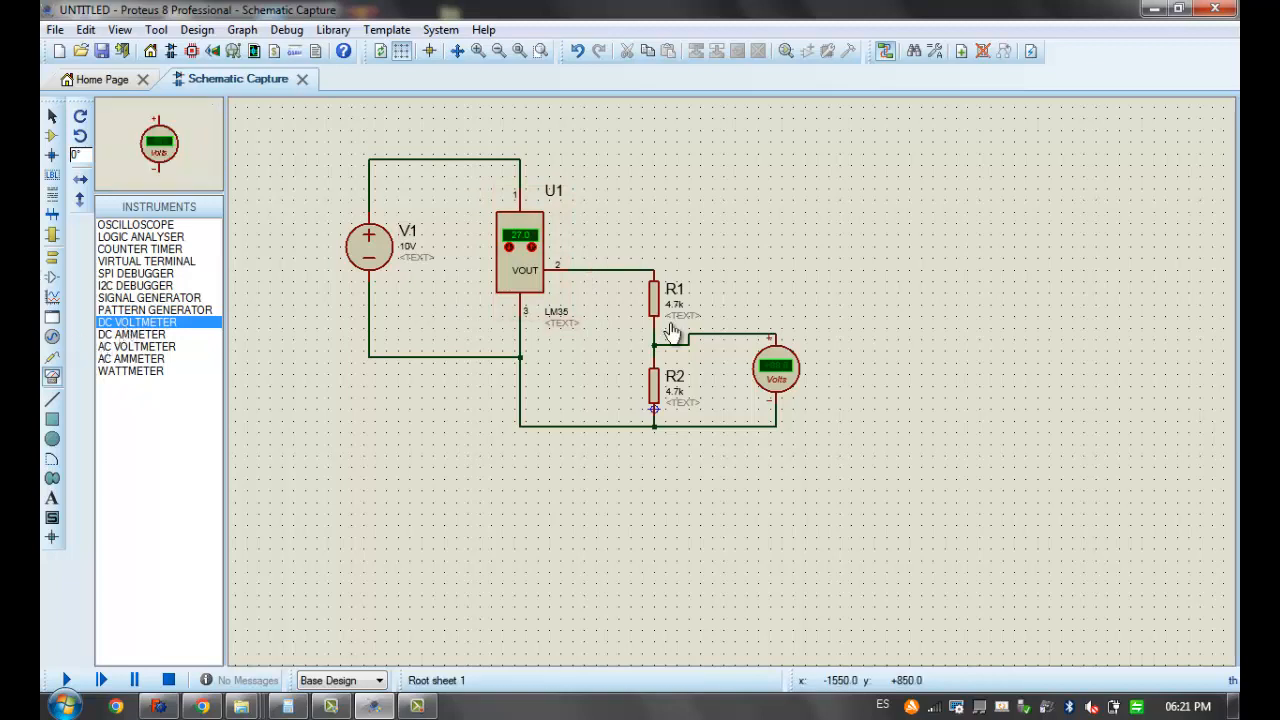
click(601, 337)
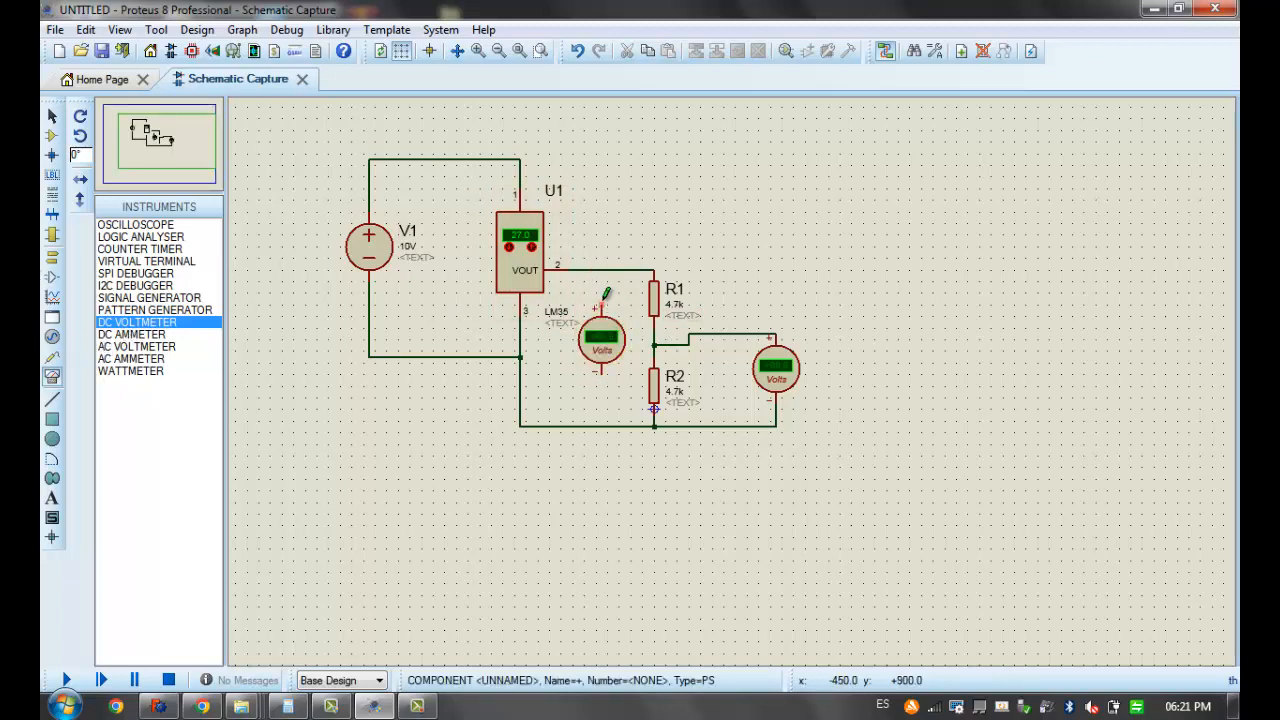
click(601, 301)
click(601, 270)
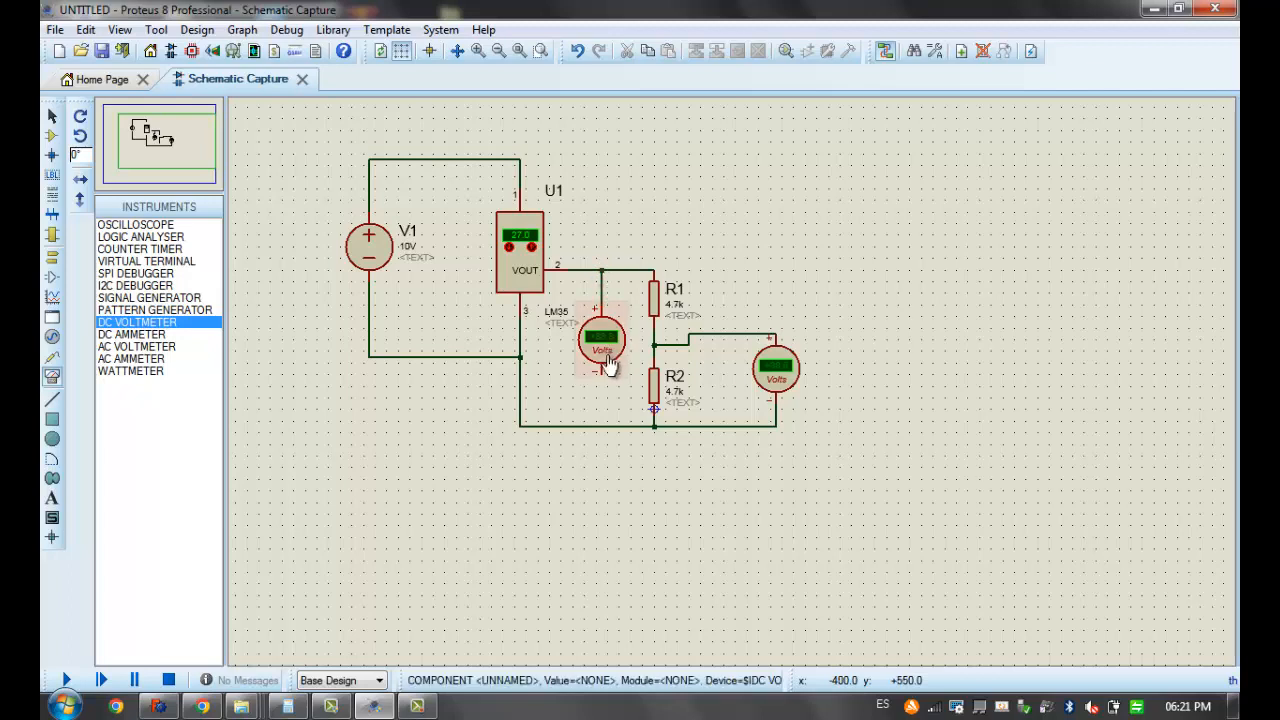
click(601, 426)
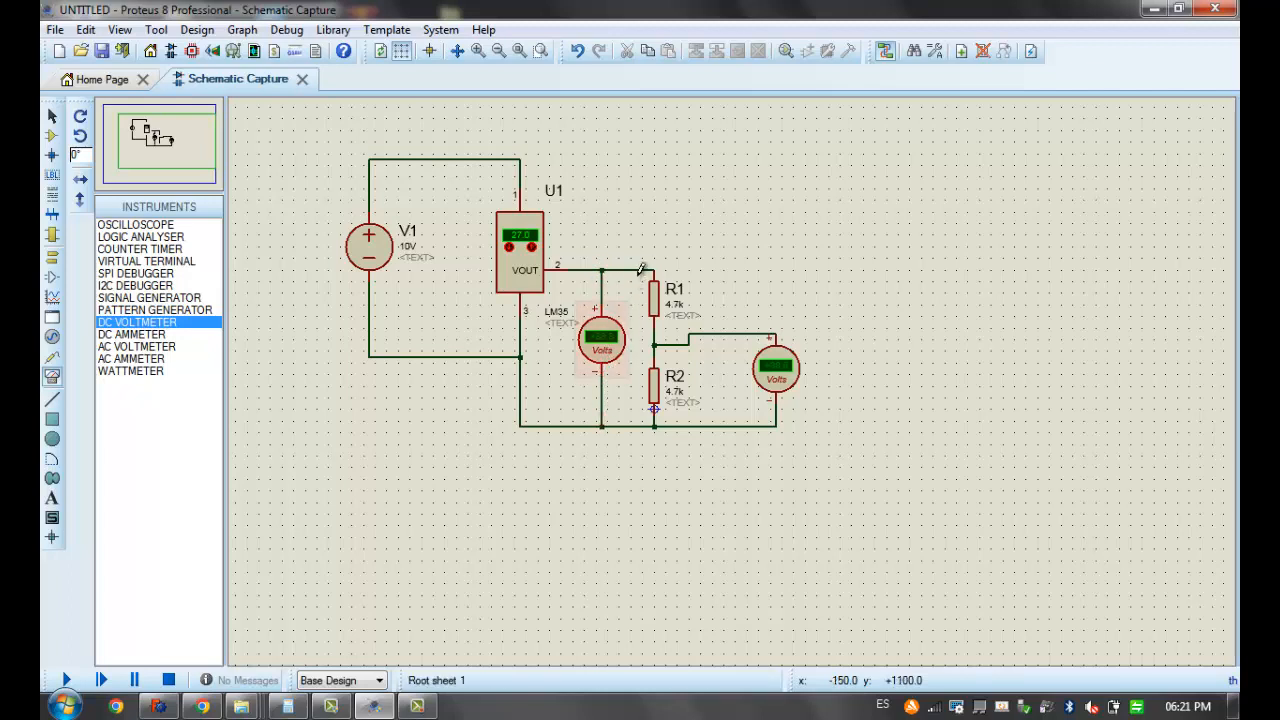
drag(632, 226, 857, 513)
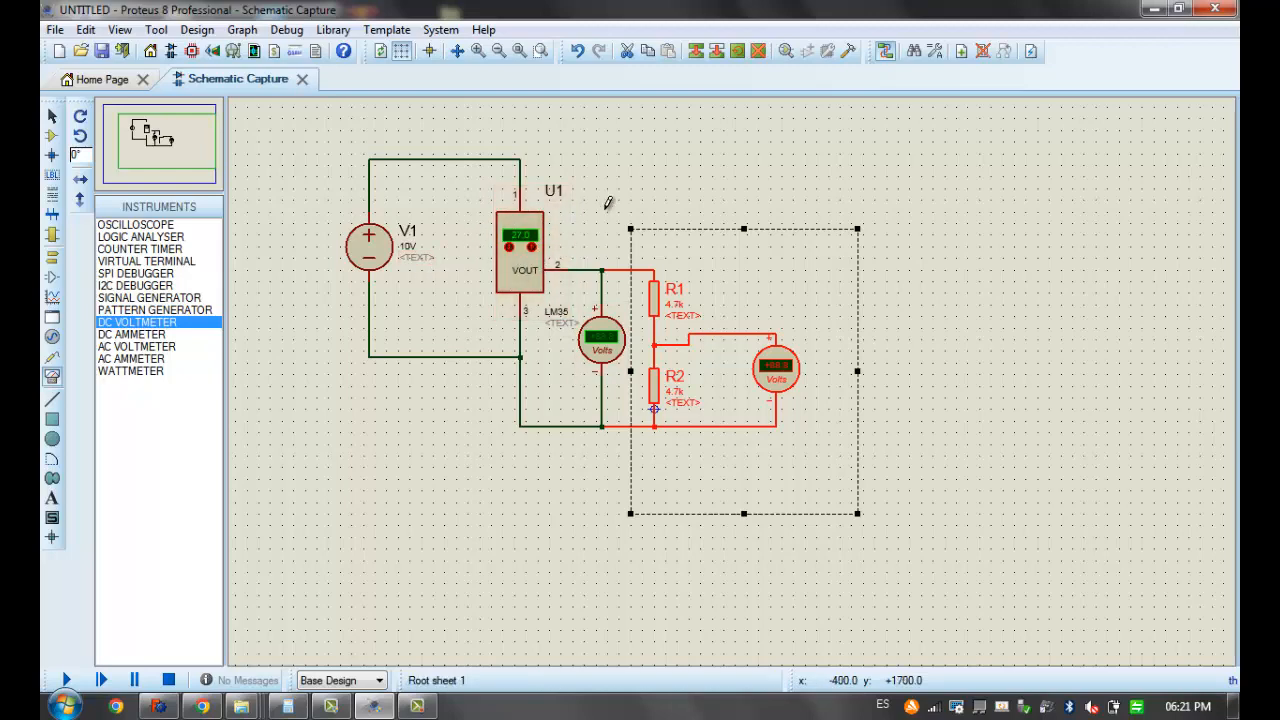
click(606, 210)
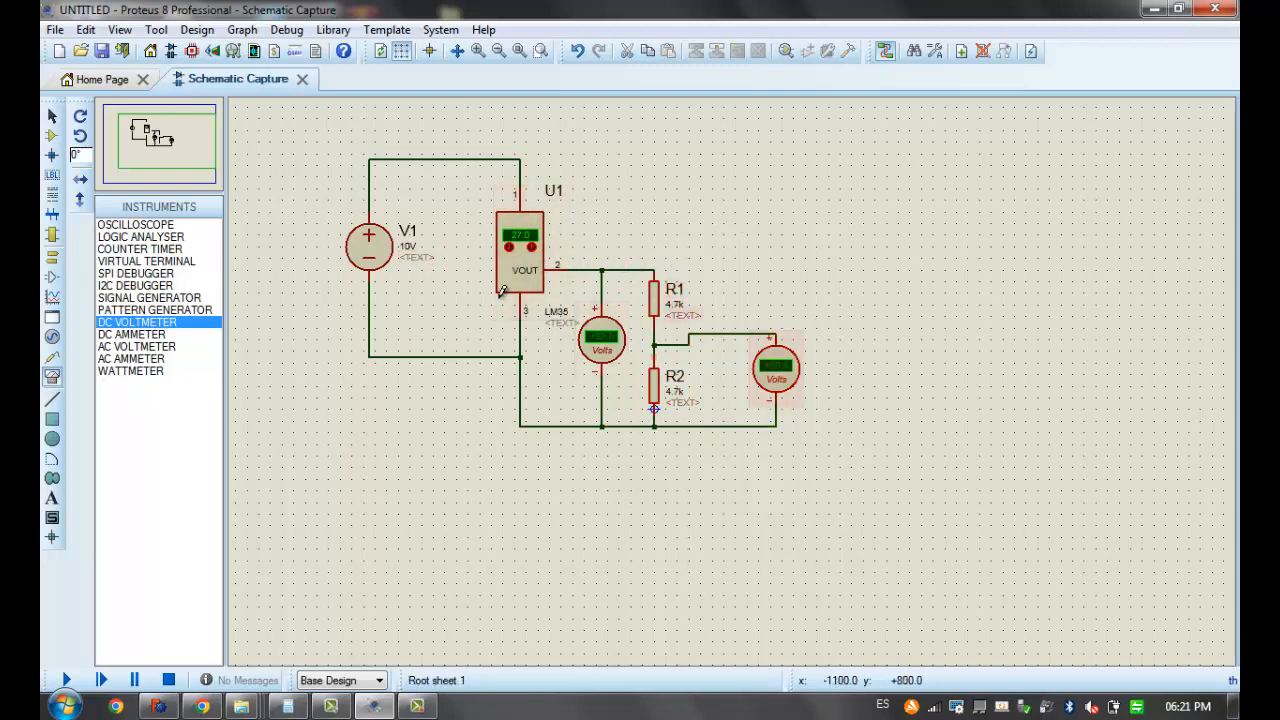
middle_click(572, 269)
click(663, 361)
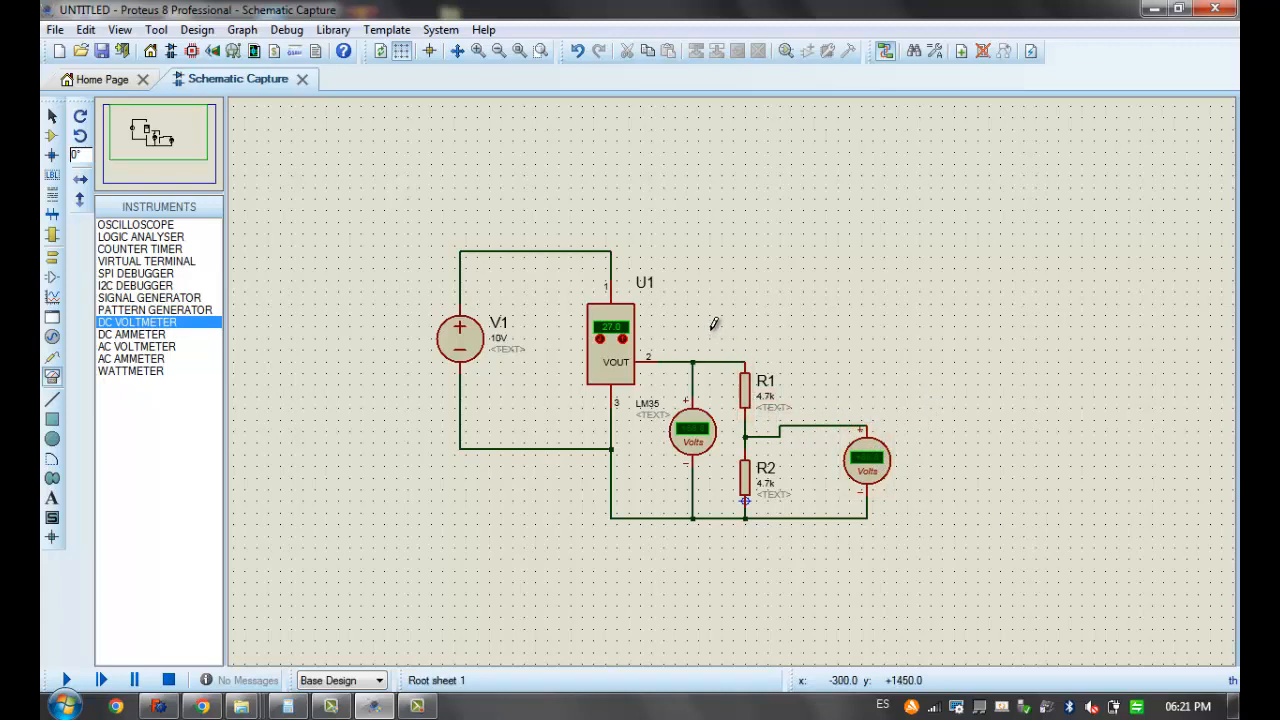
drag(709, 333, 796, 557)
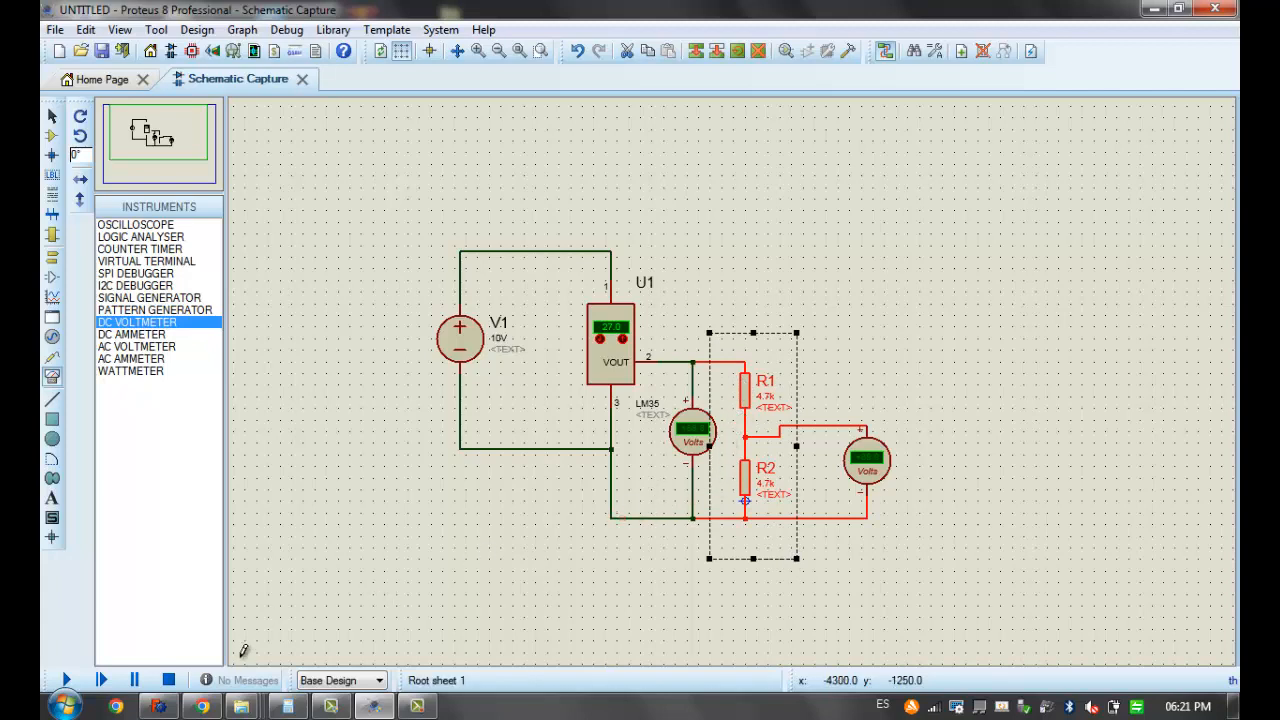
click(574, 530)
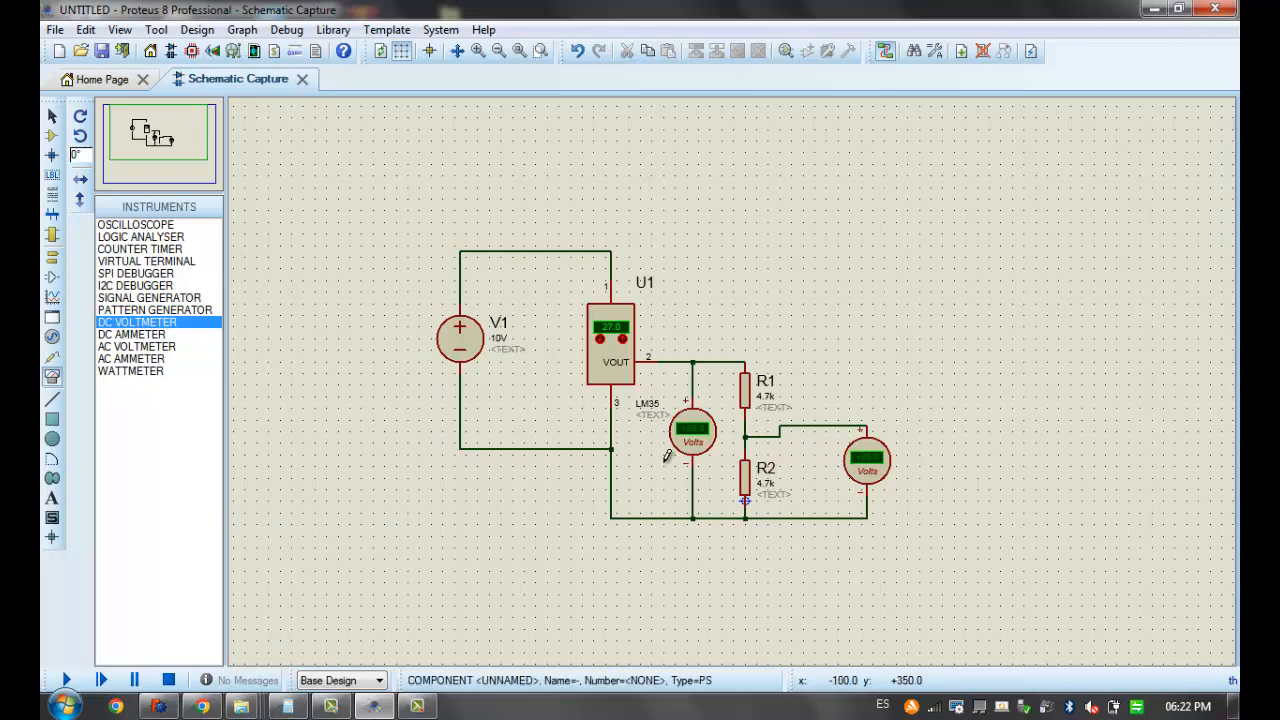
middle_click(638, 442)
click(647, 454)
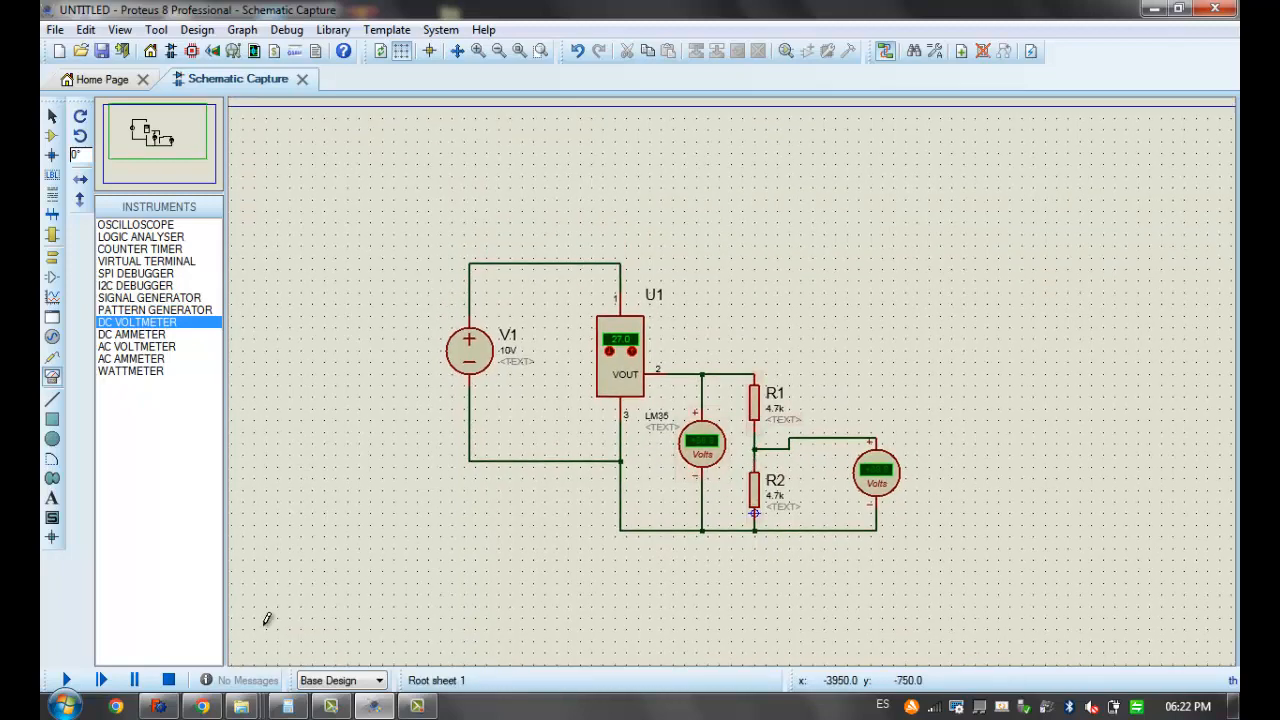
Switch to the Chrome browser and search Google for "divisor de voltaje" in a new tab
click(202, 706)
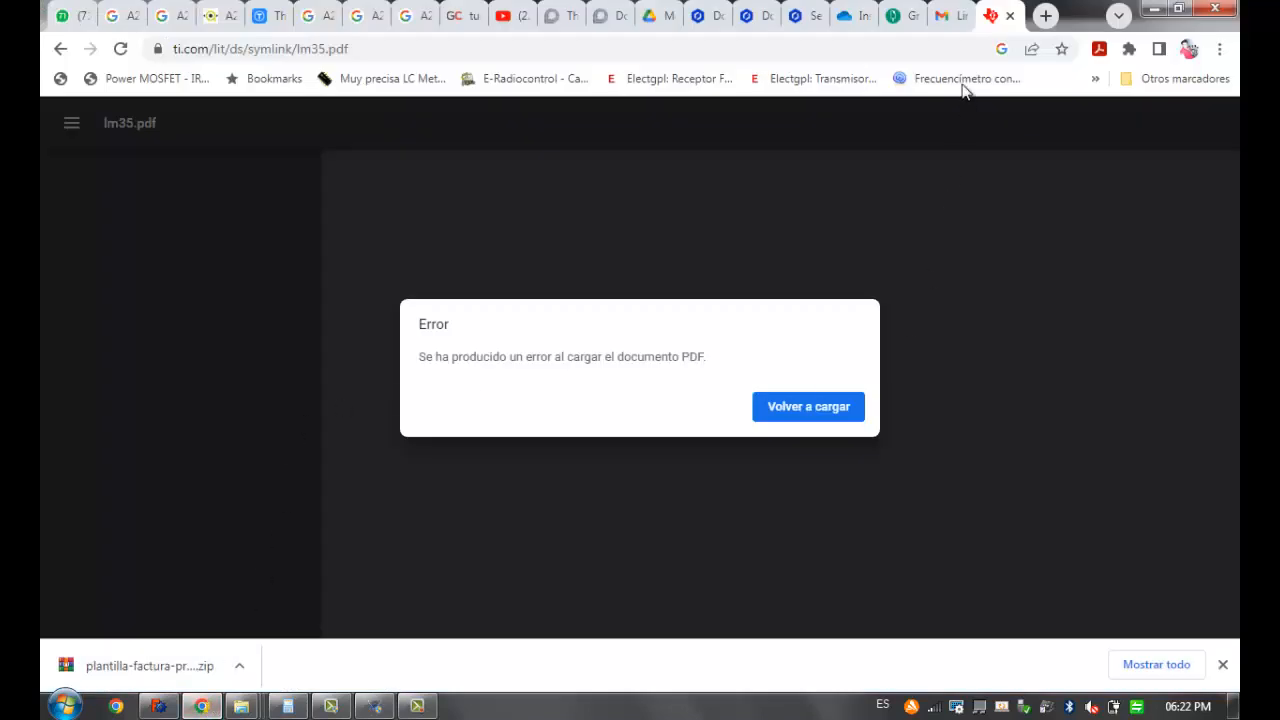
click(1046, 17)
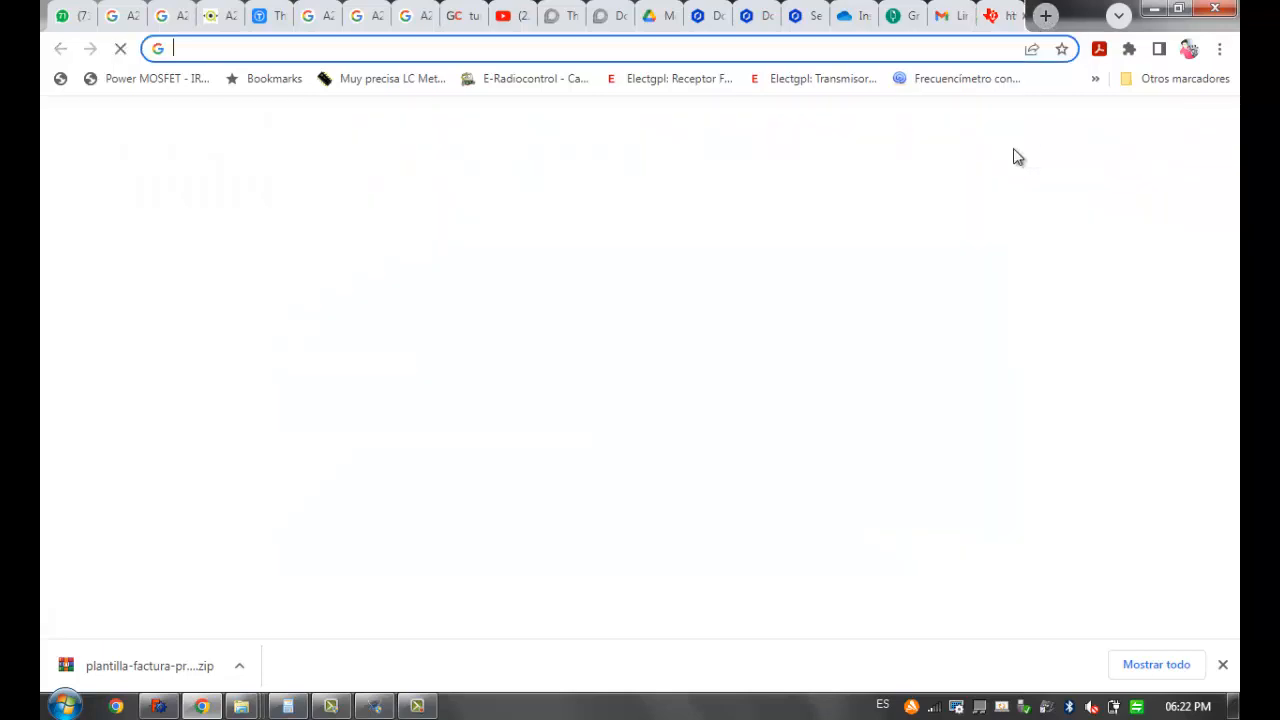
click(526, 47)
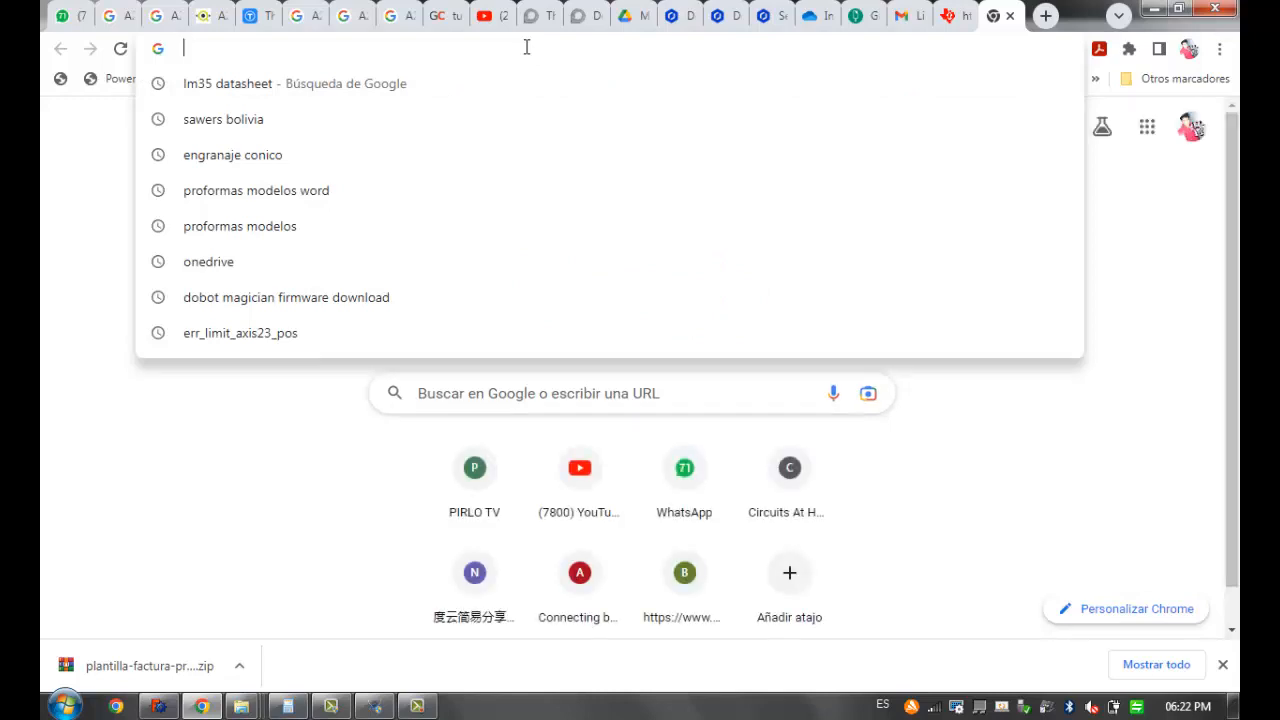
text(divisoe)
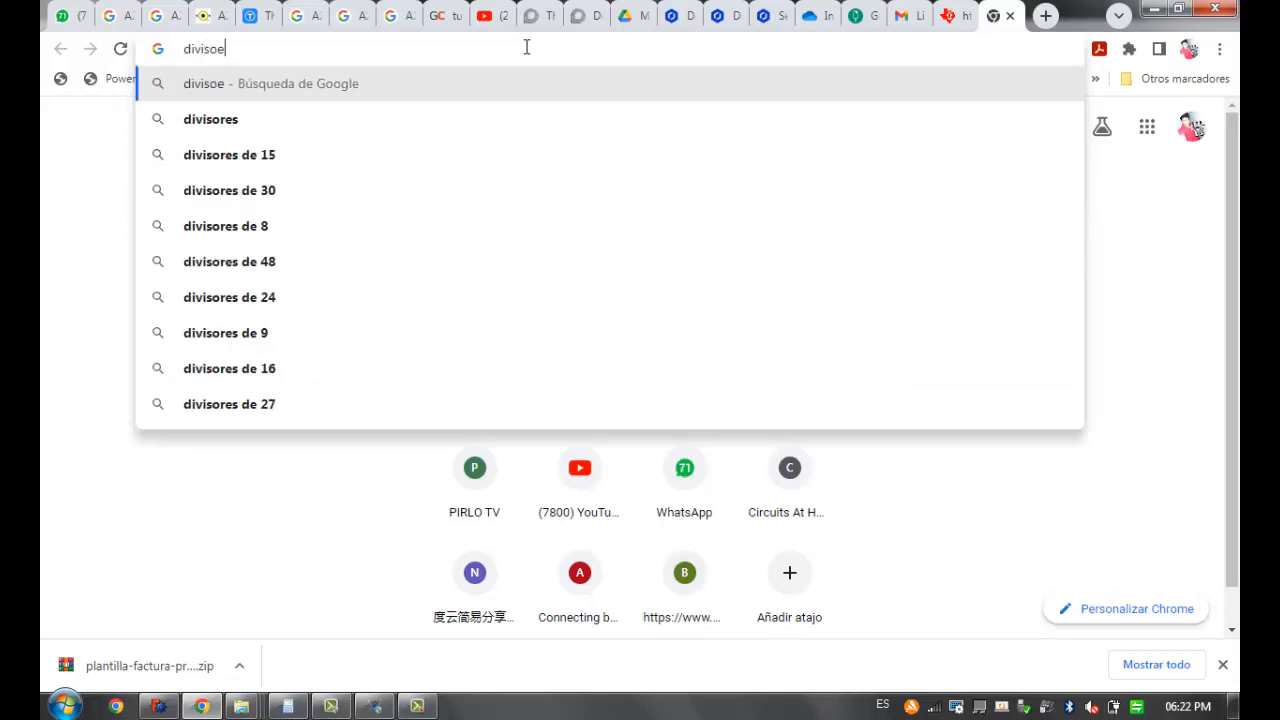
key(BackSpace)
key(BackSpace)
key(BackSpace)
key(Down)
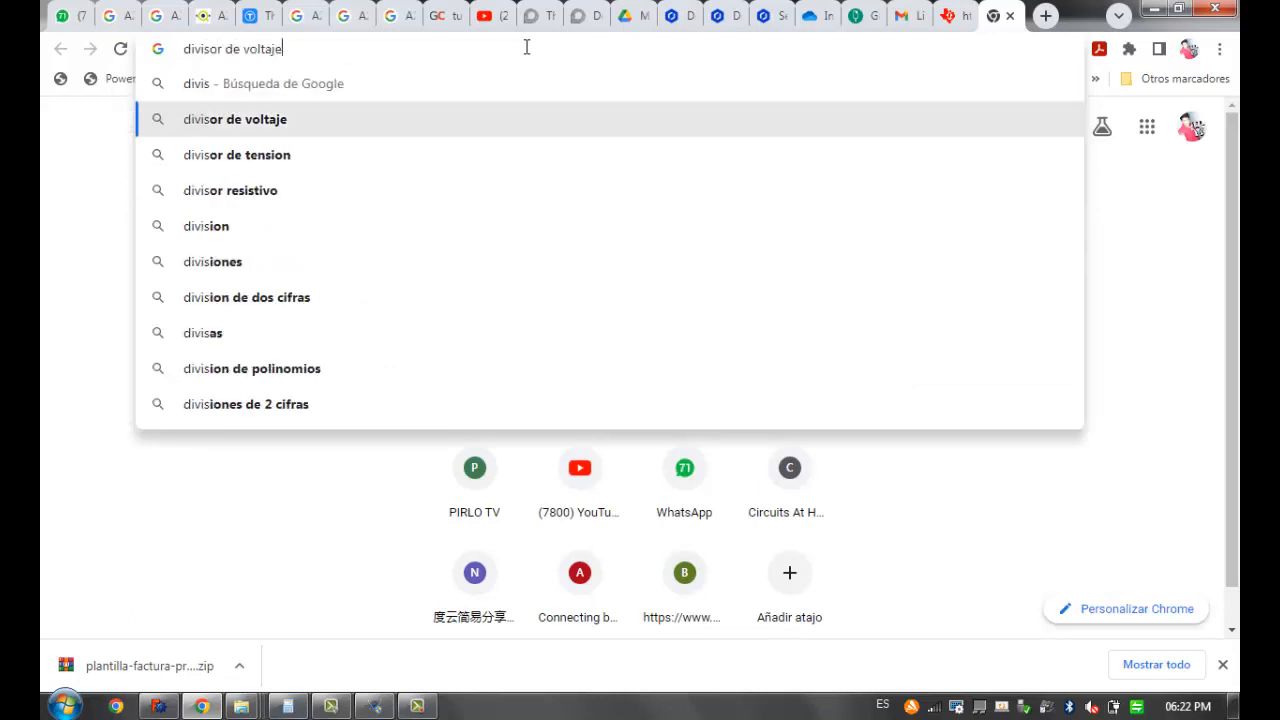
key(Return)
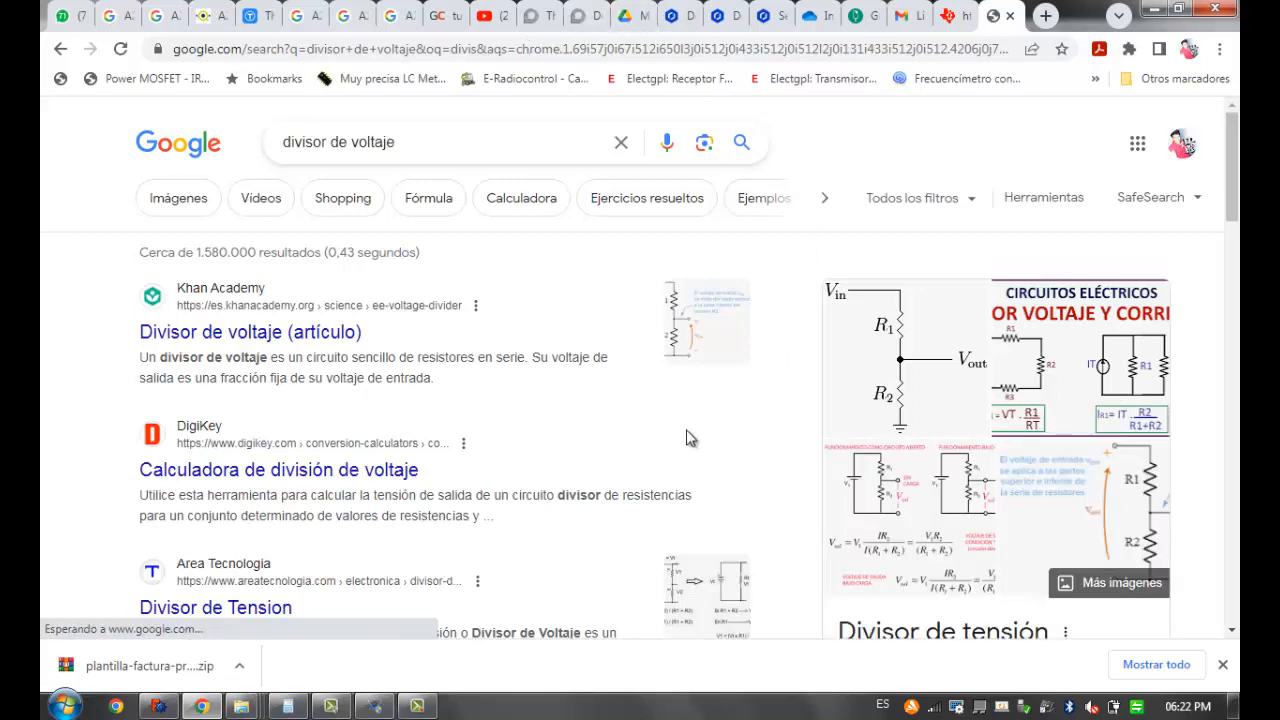
Skim the "divisor de voltaje" results and request the image results for the same search
scroll(745, 396, down, 2)
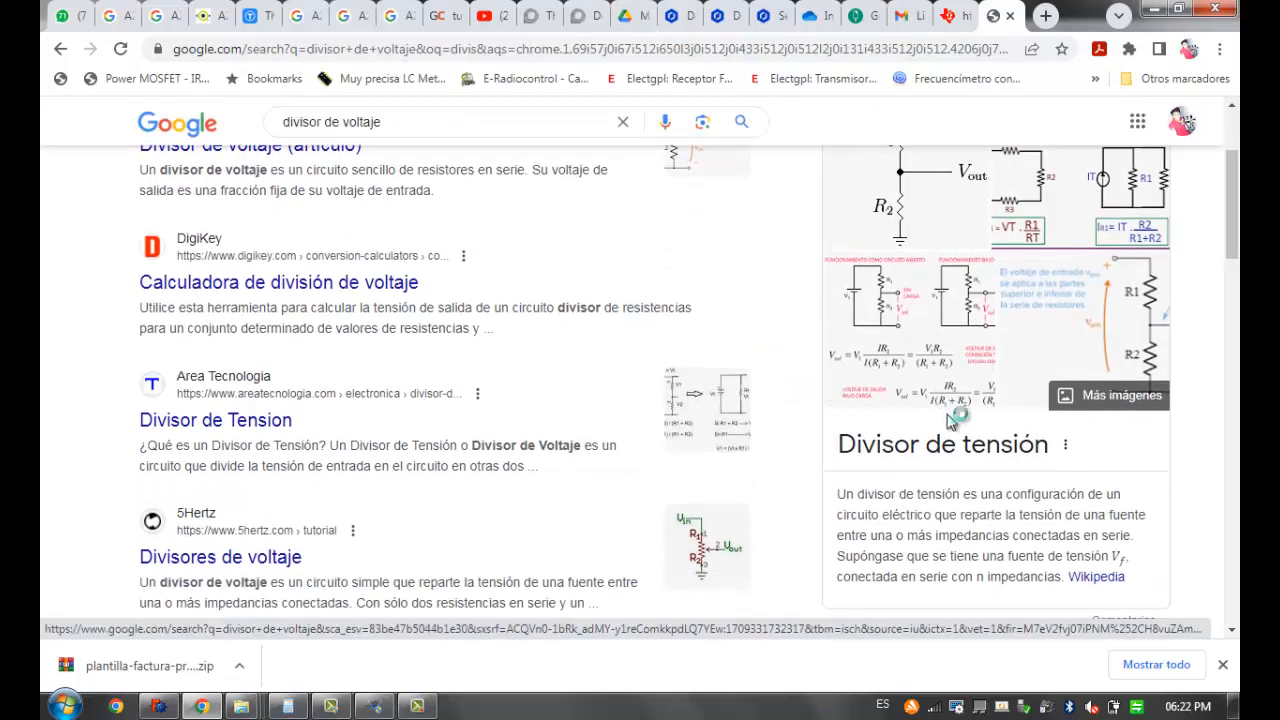
scroll(950, 420, up, 1)
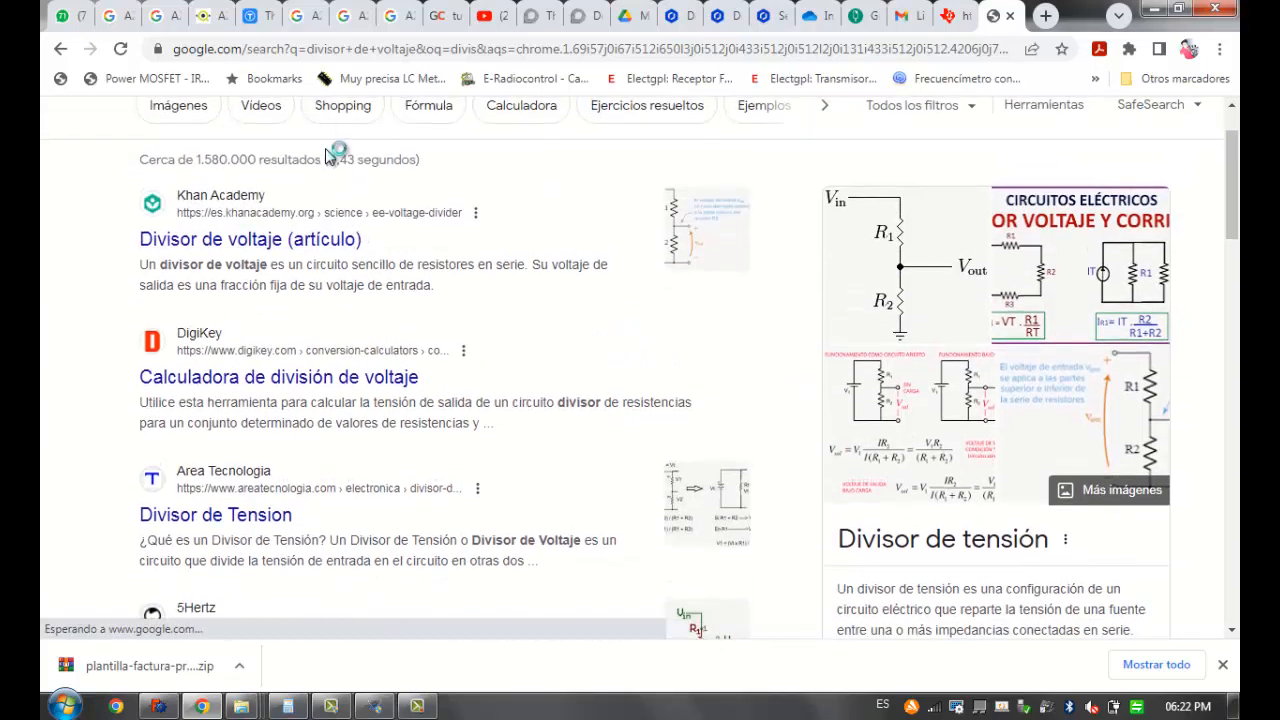
scroll(330, 155, up, 1)
click(170, 205)
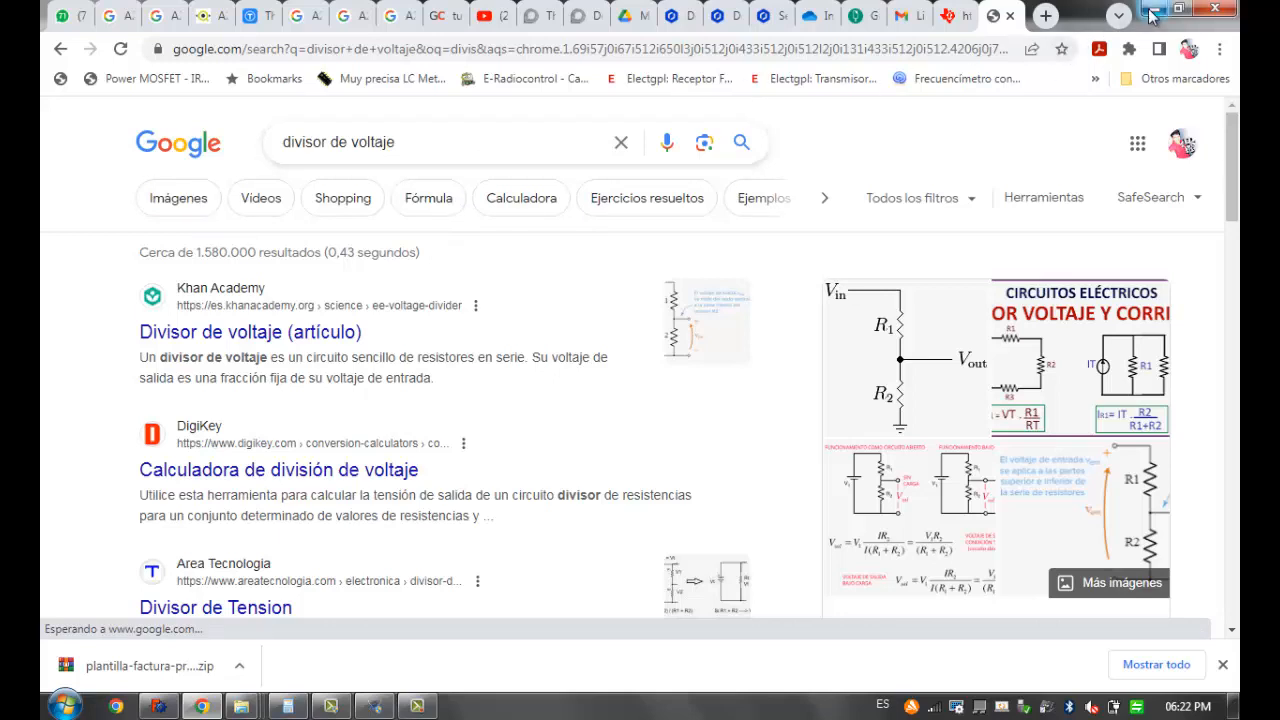
click(185, 205)
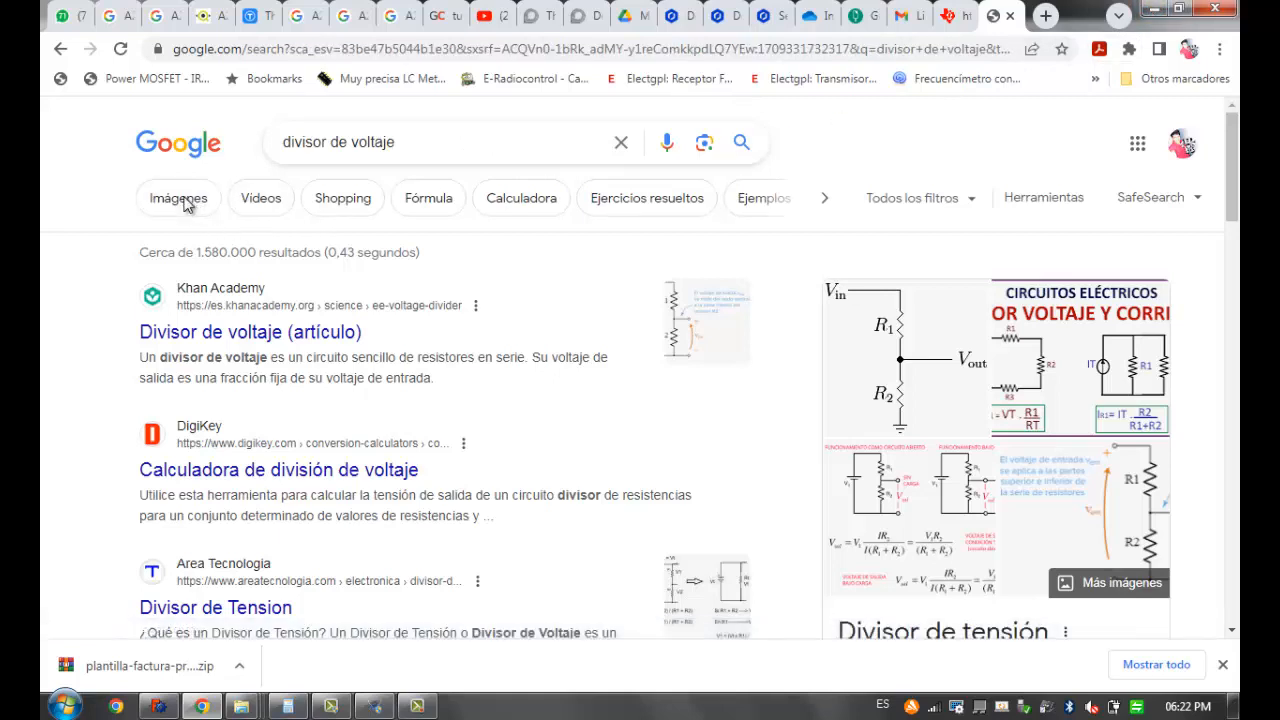
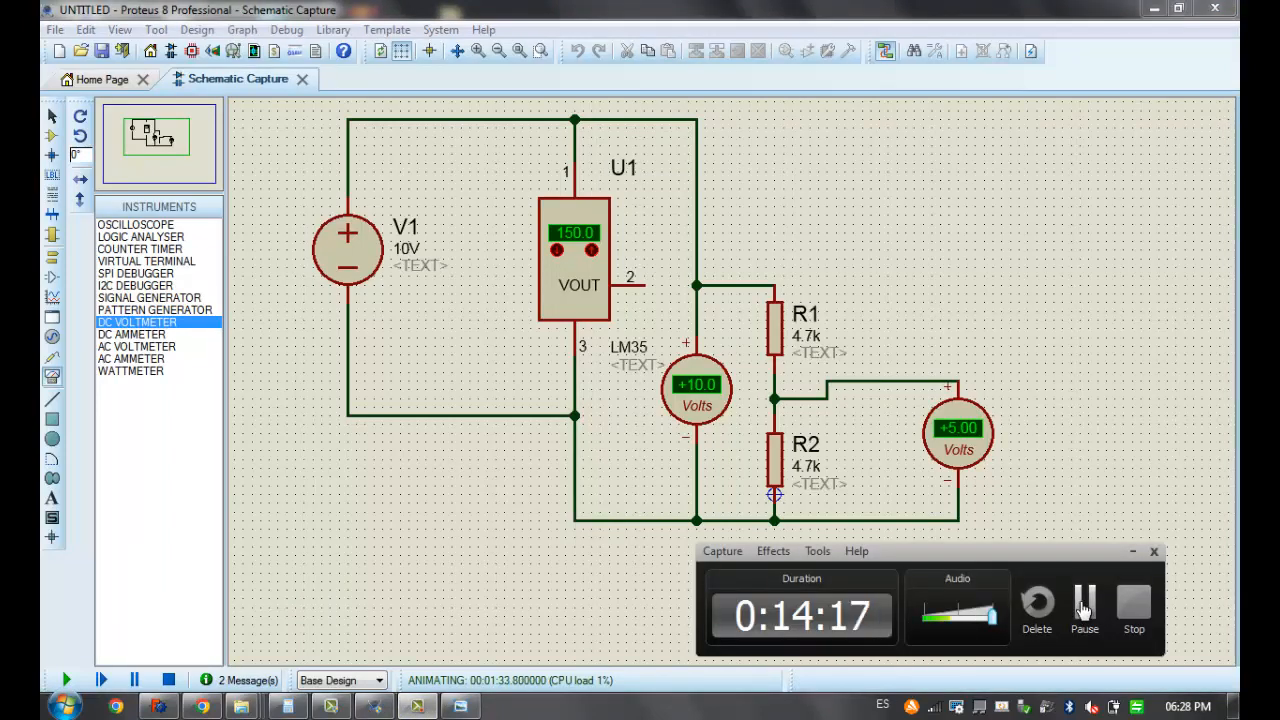
click(1084, 604)
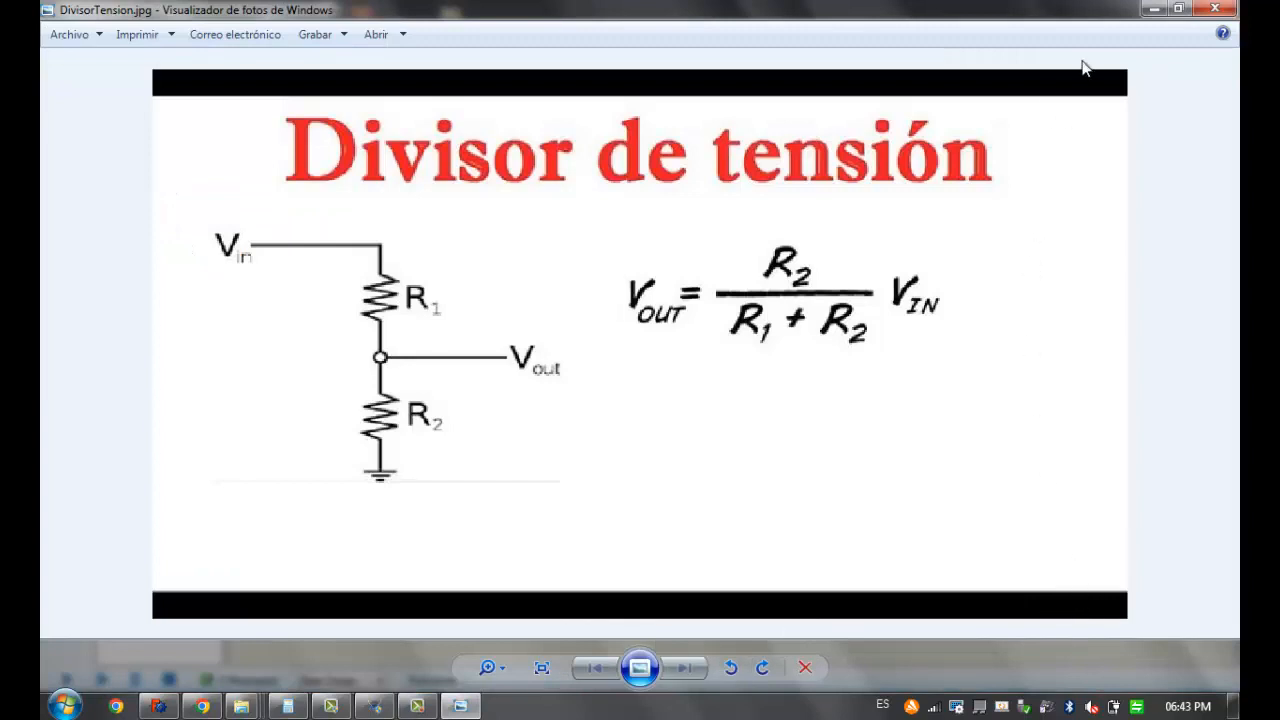
scroll(706, 288, up, 1)
scroll(706, 288, down, 1)
Switch back to the Proteus schematic and move the voltmeter connected across R2 farther away from the resistors
click(373, 706)
middle_click(484, 275)
click(567, 430)
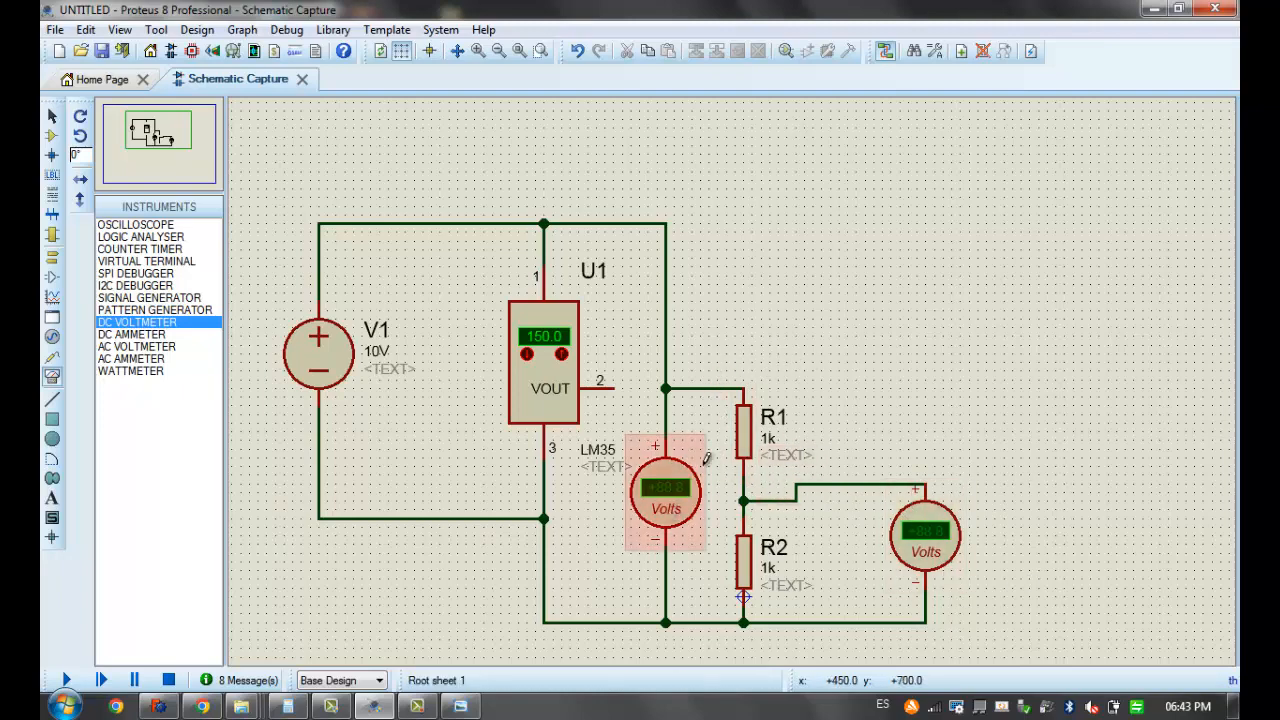
click(920, 551)
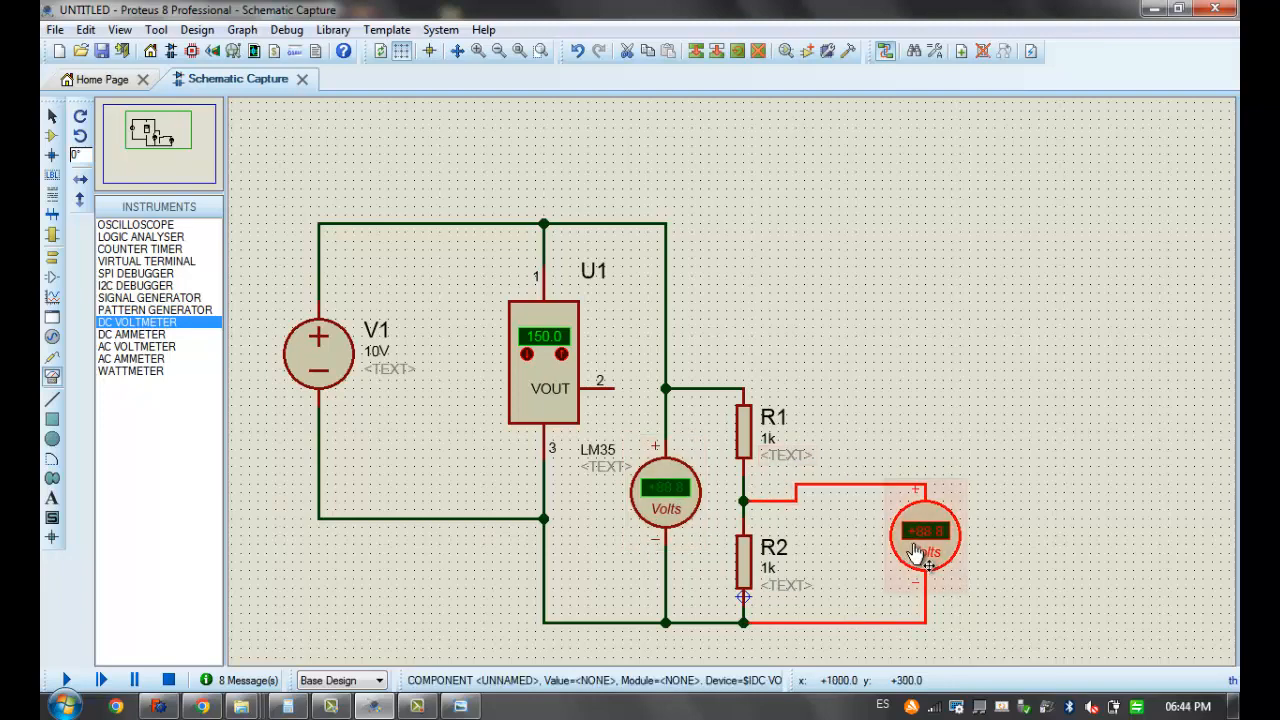
drag(929, 551, 1039, 579)
click(971, 423)
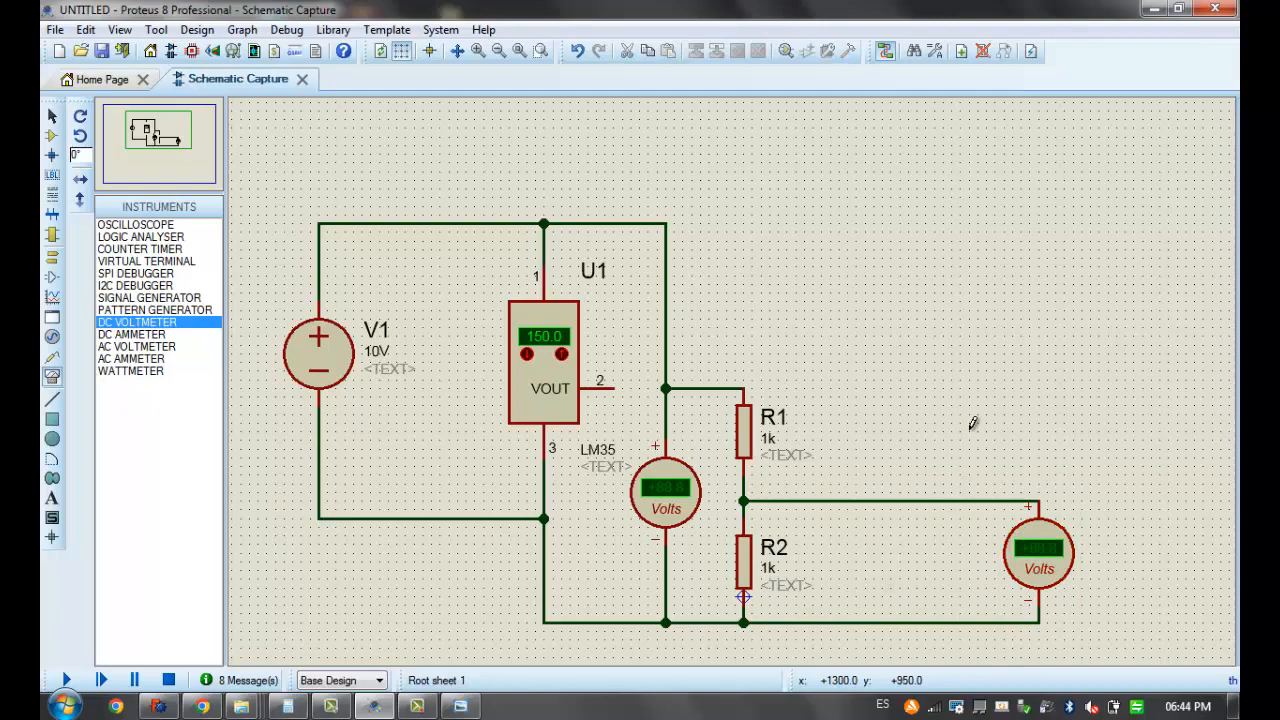
Delete the wire between the supply's positive line and R1, and wire LM35 pin 2 (VOUT) to the voltmeter and R1 corner
middle_click(599, 433)
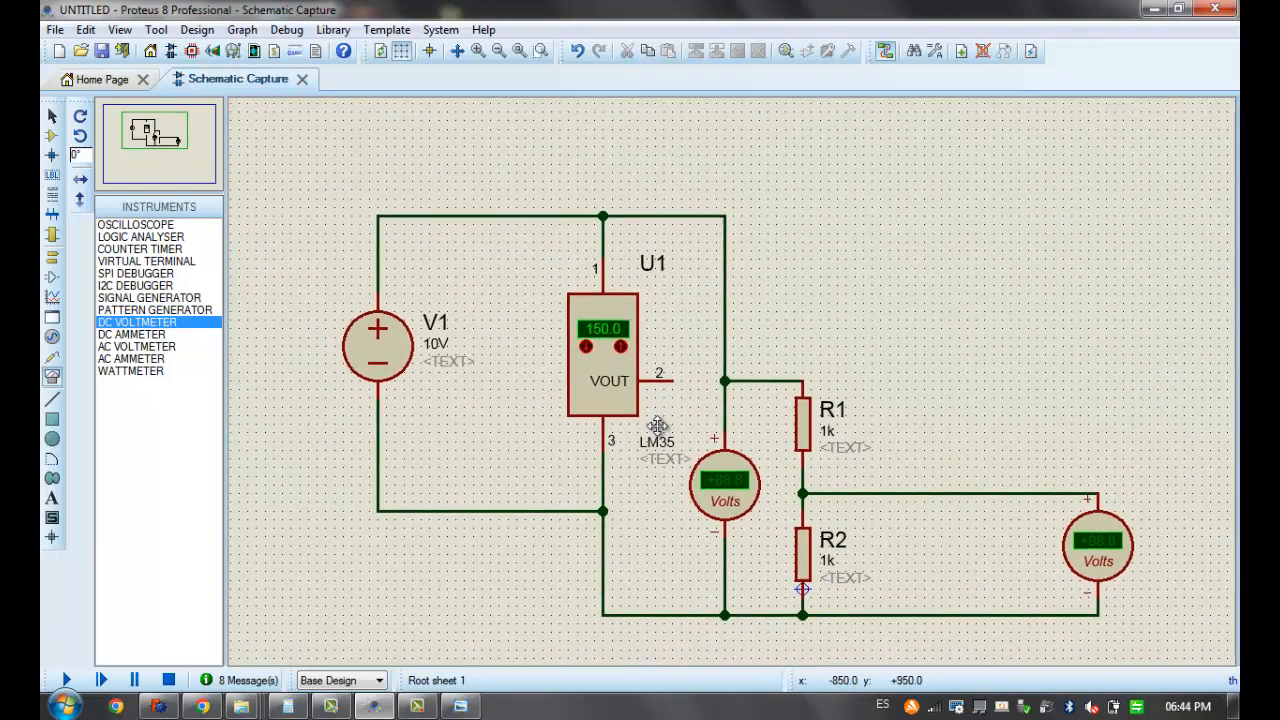
click(651, 383)
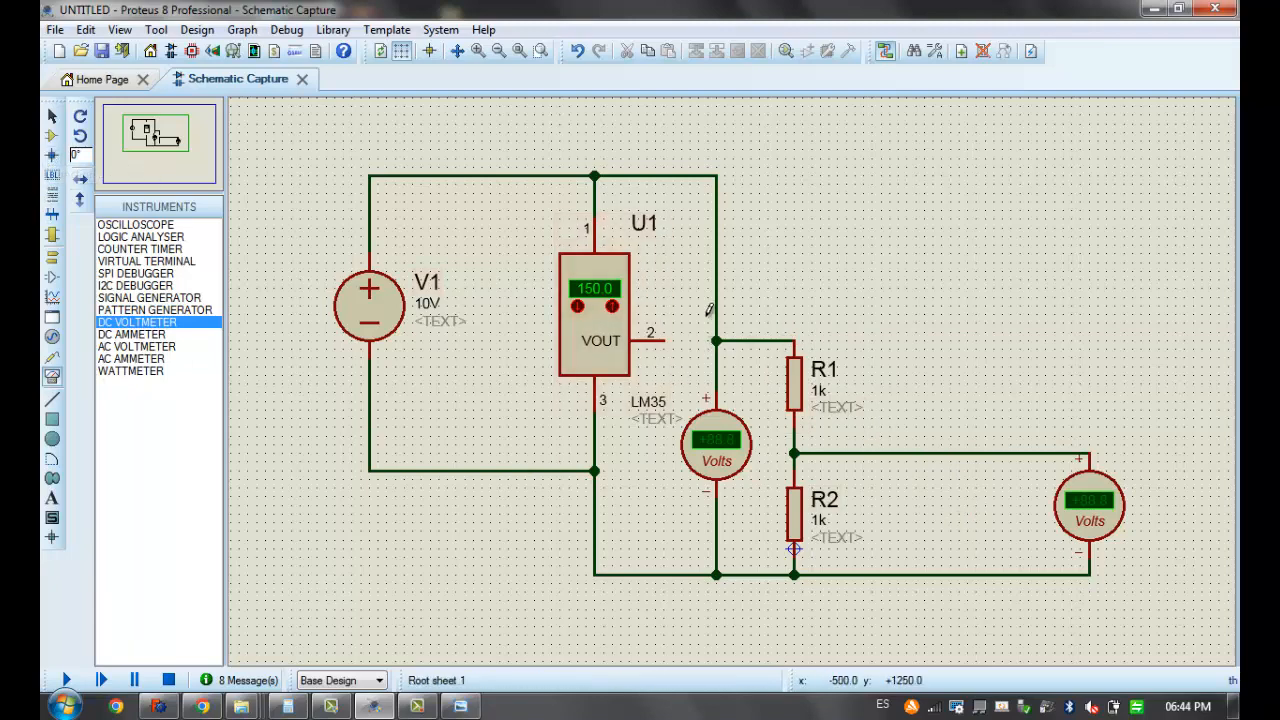
right_click(717, 250)
right_click(717, 250)
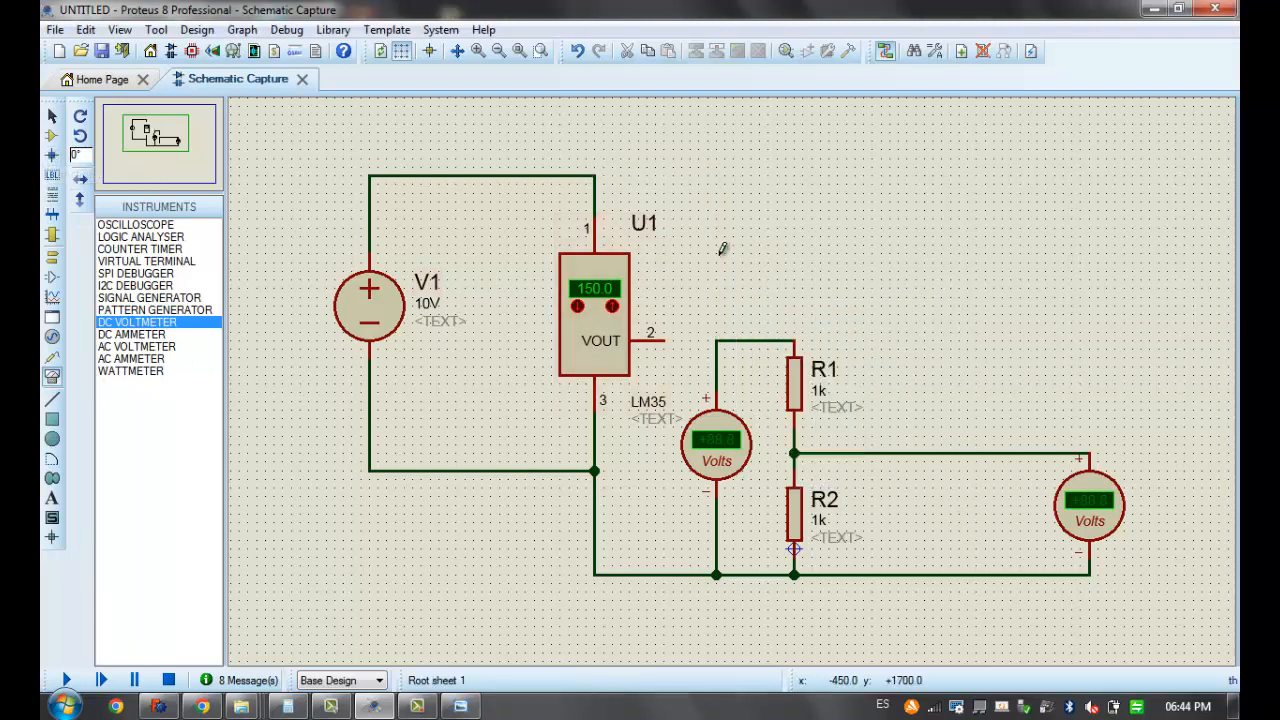
click(664, 336)
click(716, 341)
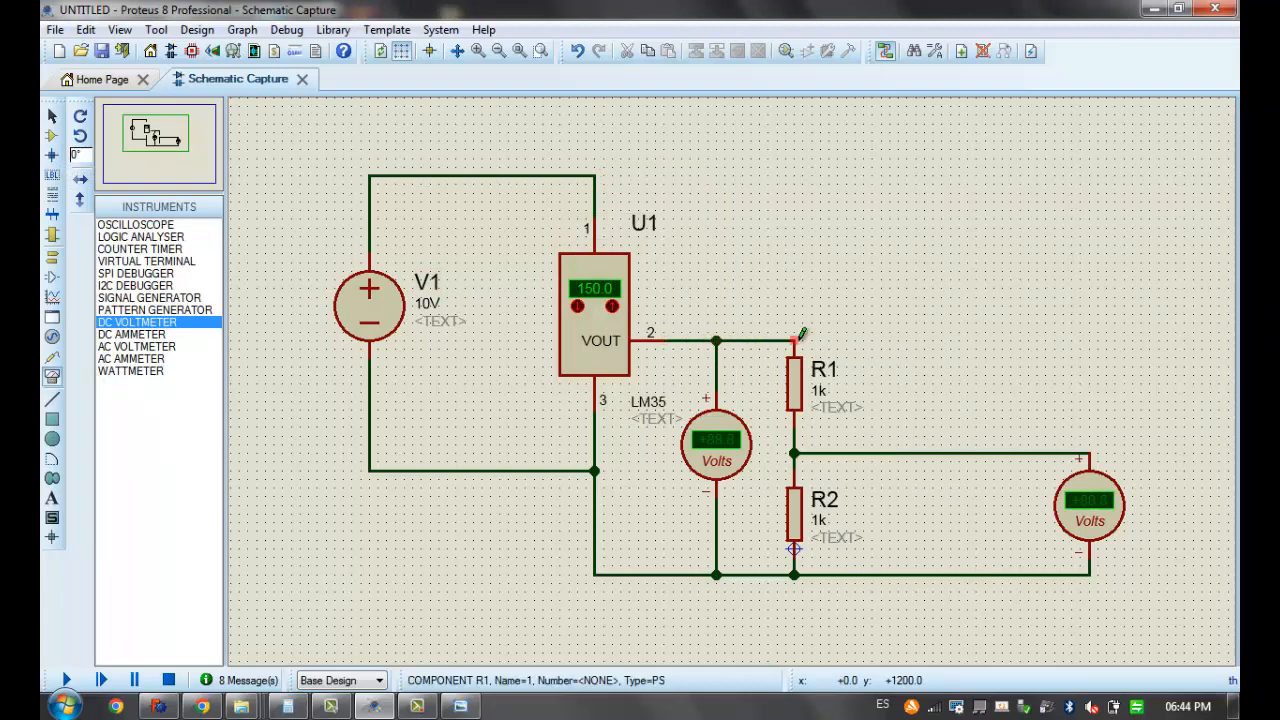
double_click(795, 390)
key(Tab)
text(3)
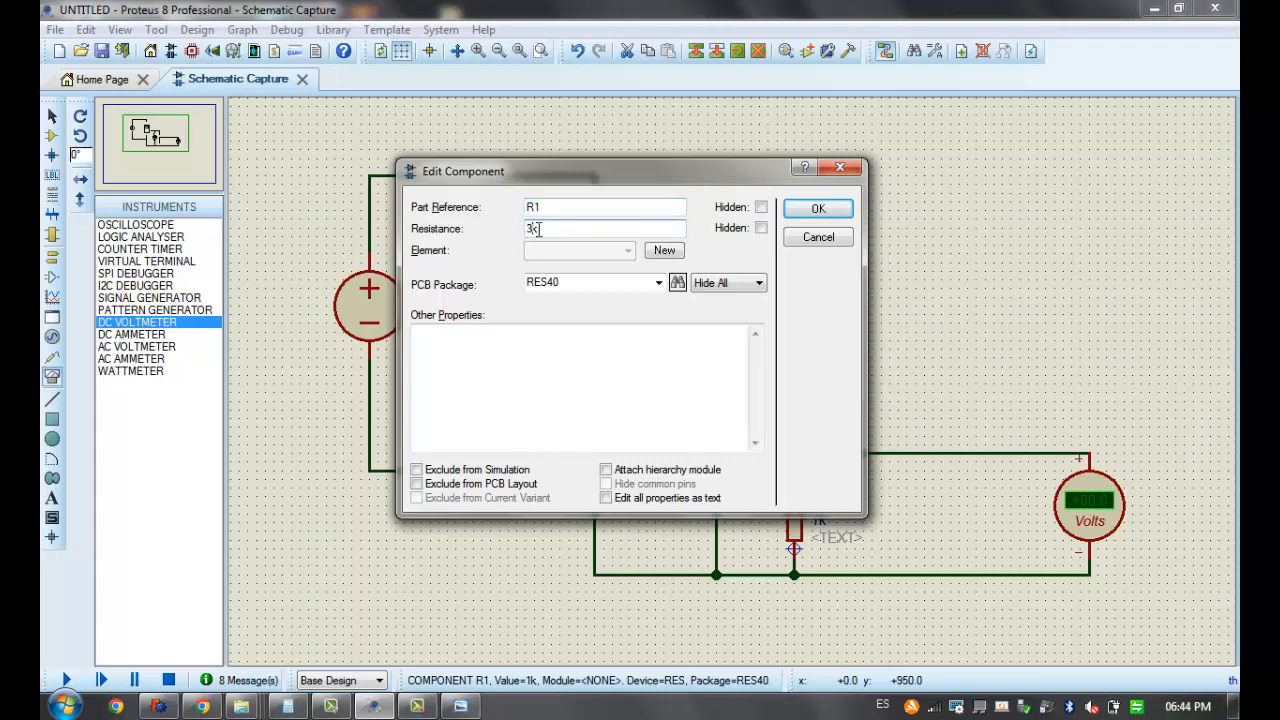
text(k)
text(8)
text(7)
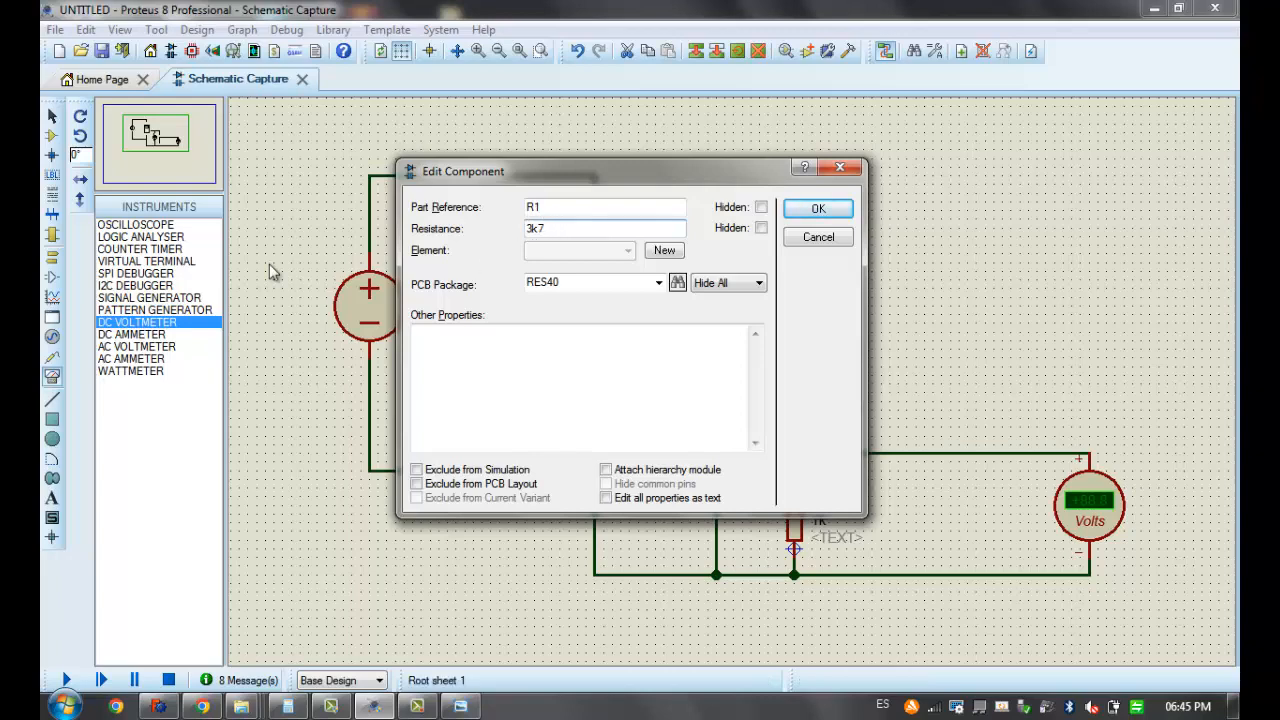
click(818, 237)
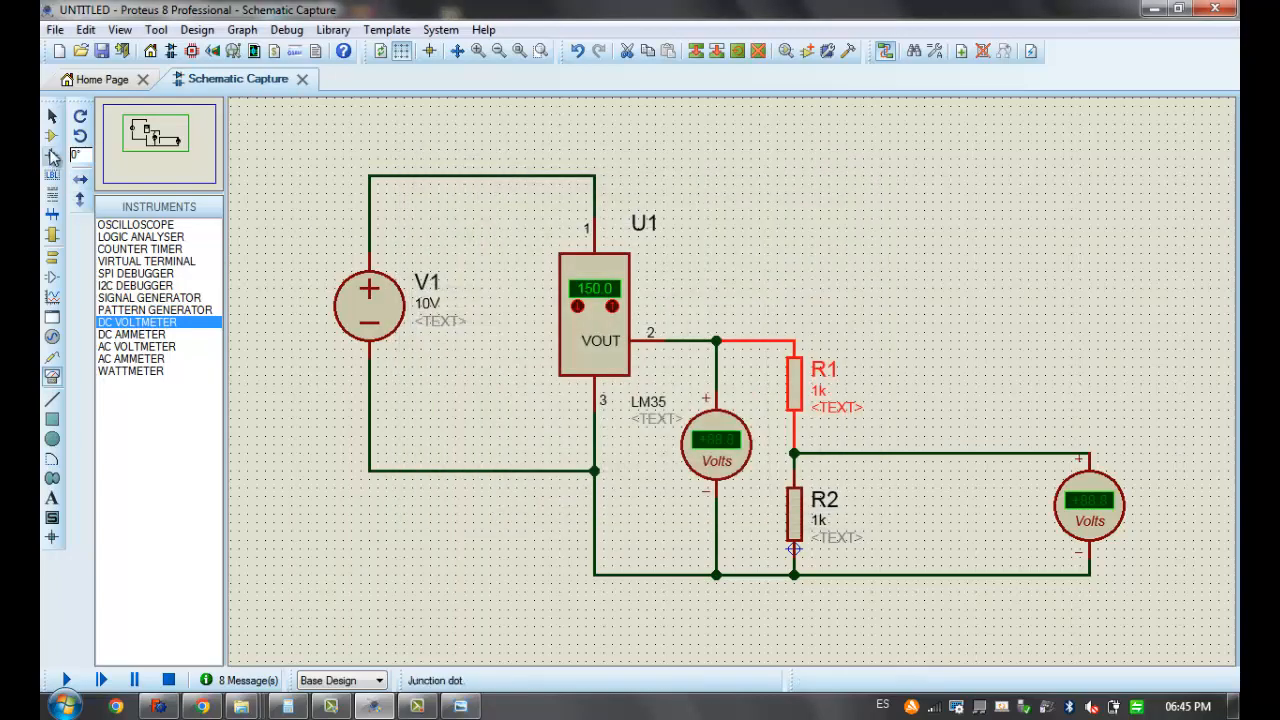
Search the component library for "minres3k" and add the MINRES3K9 resistor to the device list
click(52, 136)
click(103, 206)
text(minres3k7)
key(BackSpace)
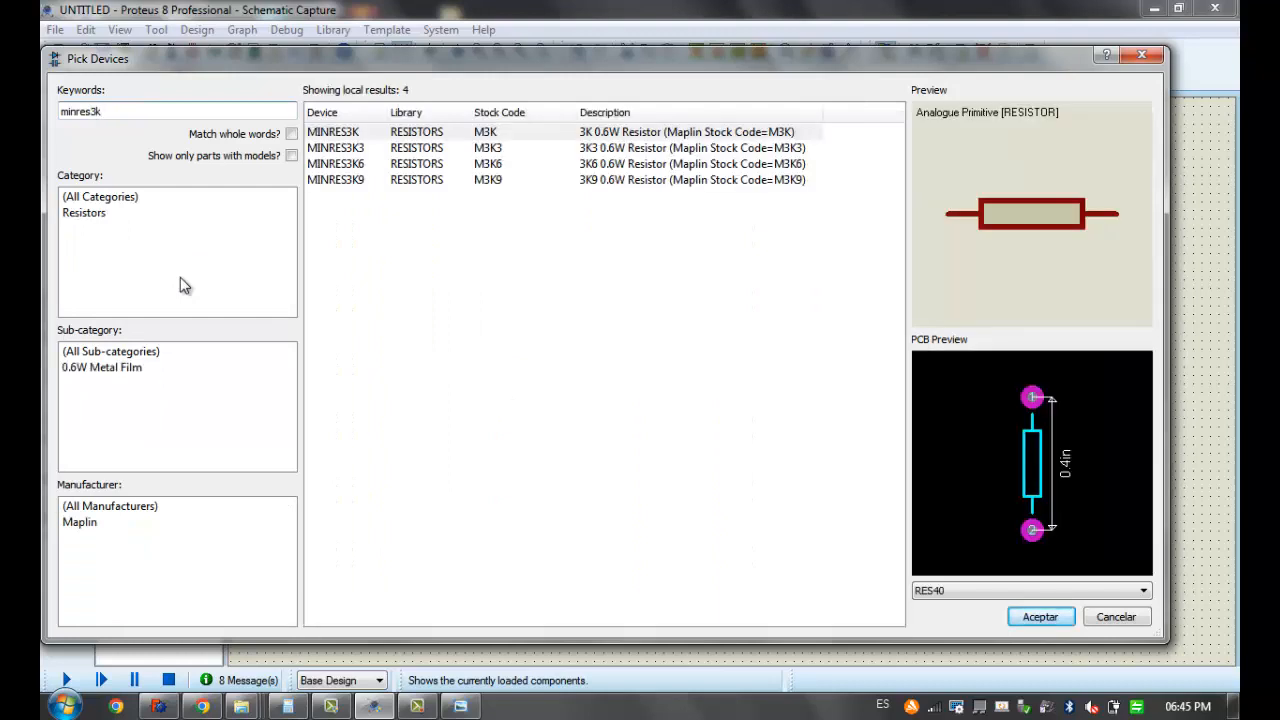
click(362, 181)
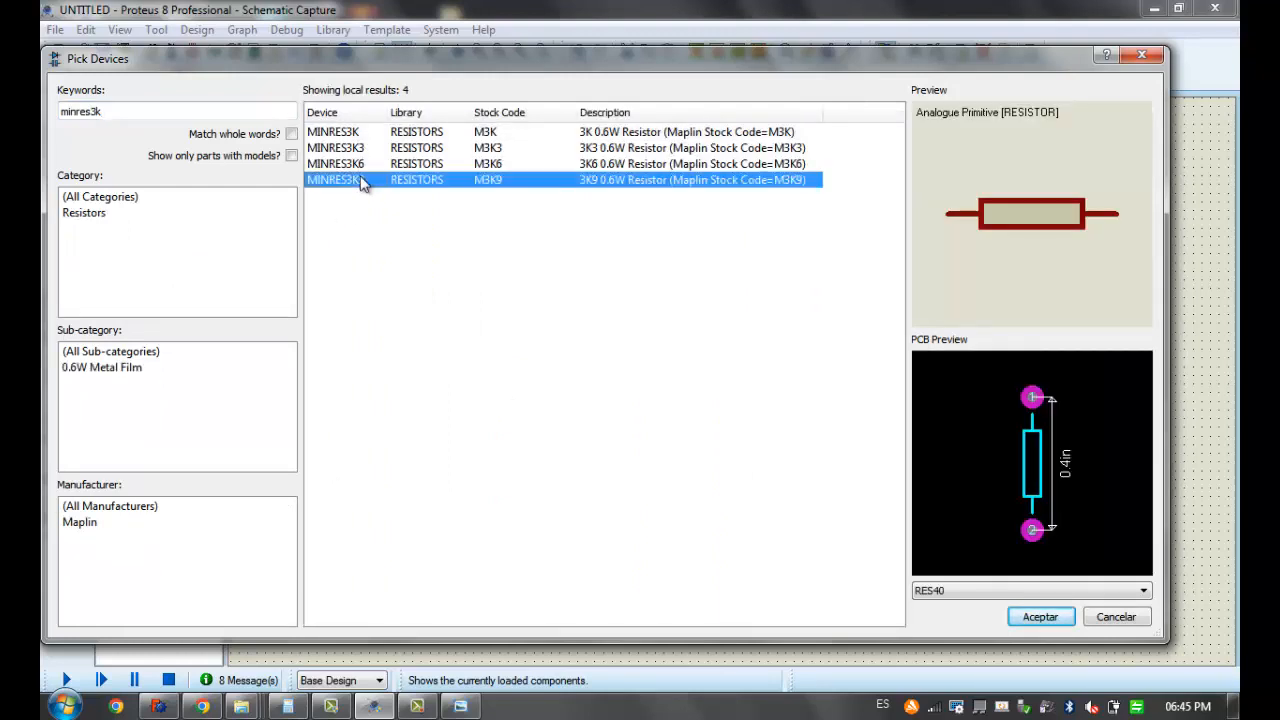
click(1042, 617)
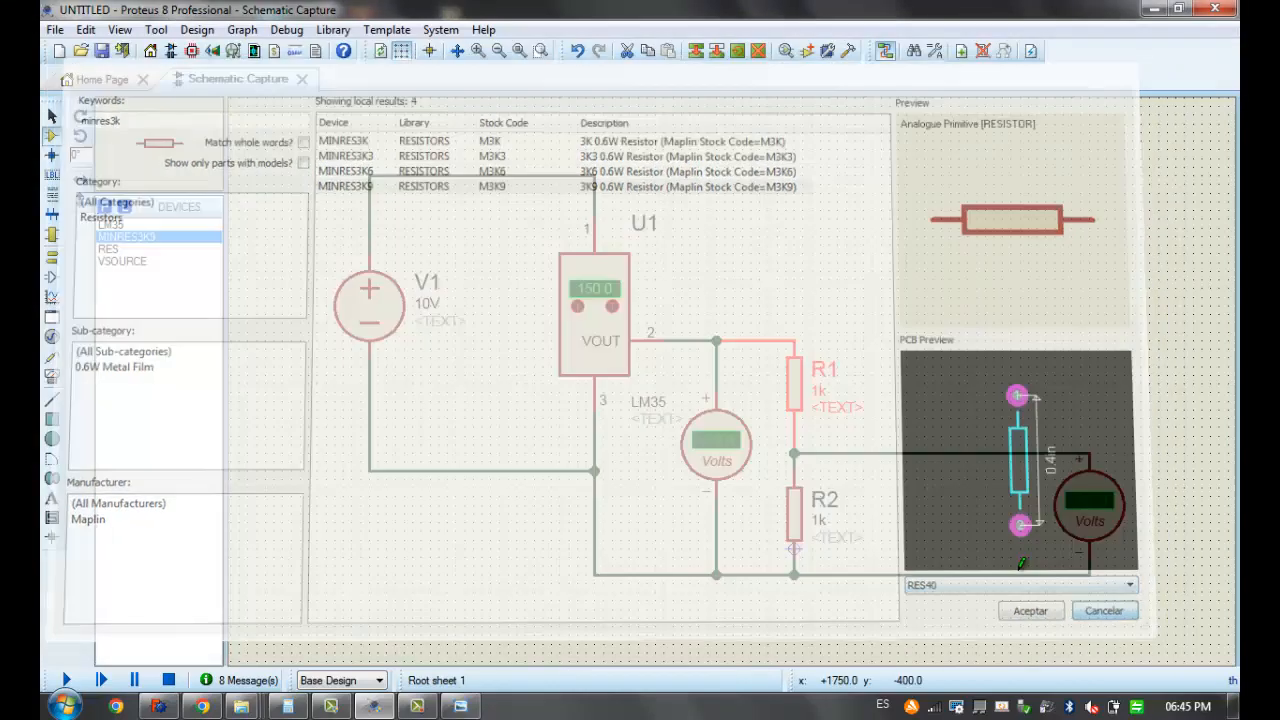
Set R1's resistance to 3k9
double_click(791, 385)
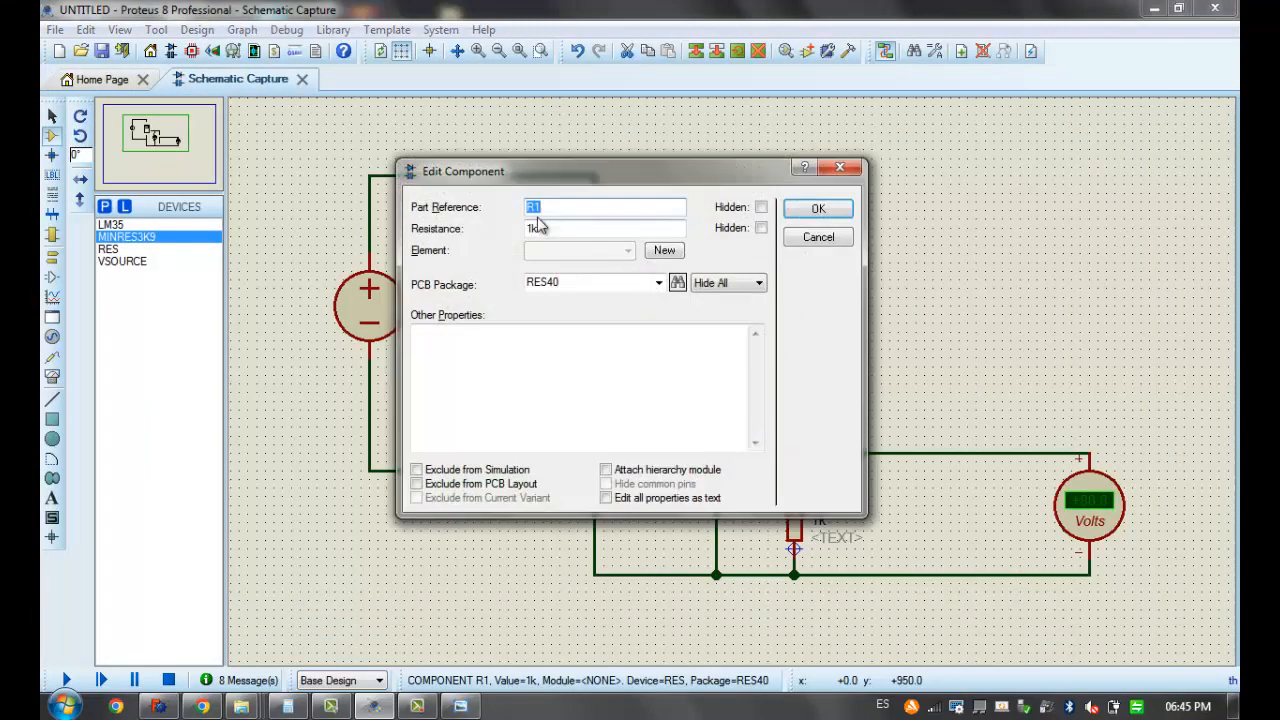
click(537, 229)
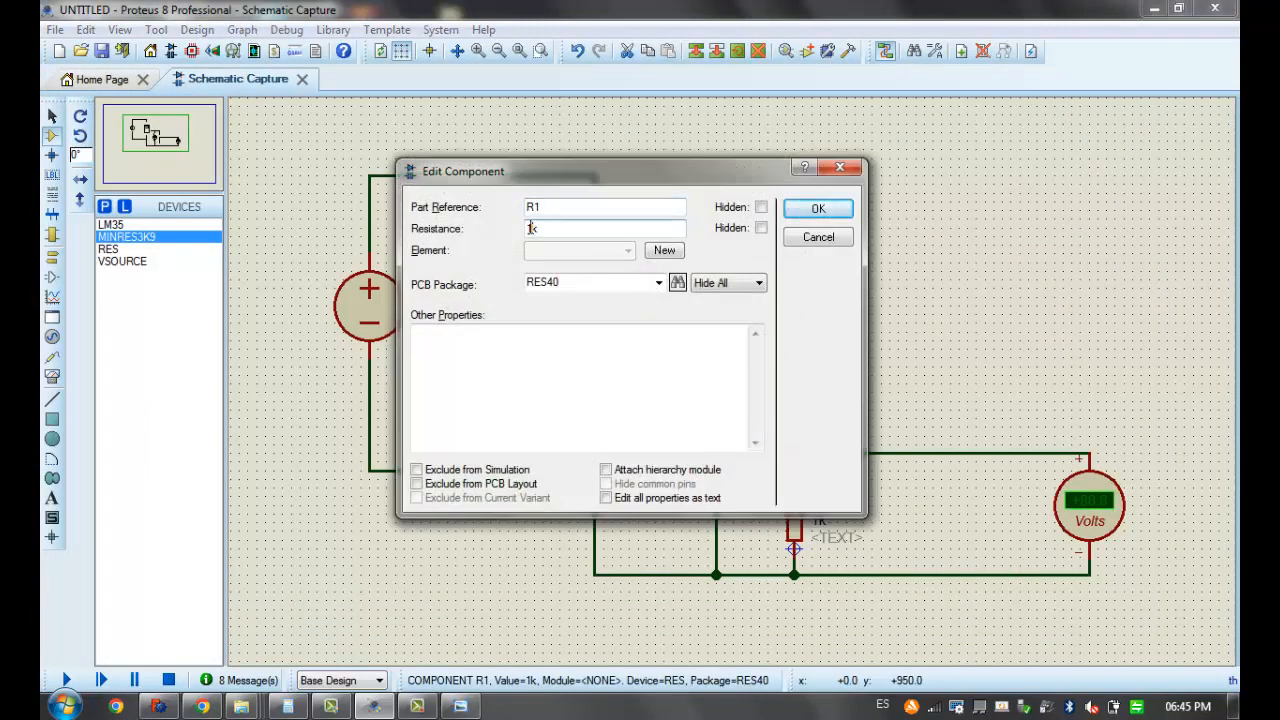
key(BackSpace)
key(BackSpace)
text(3k9)
key(Return)
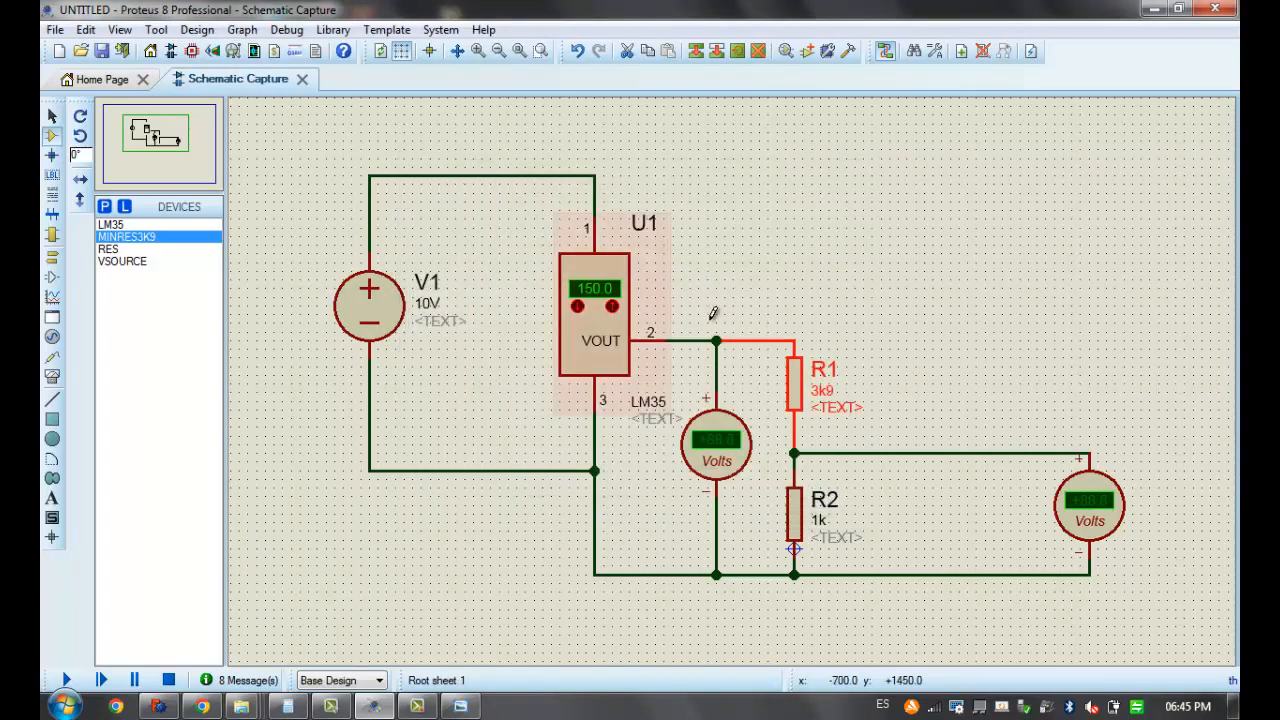
Remove the wire between VOUT and R1, and wire R1's upper end to the supply's positive line at LM35 pin 1
click(739, 284)
right_click(752, 335)
right_click(752, 335)
click(795, 336)
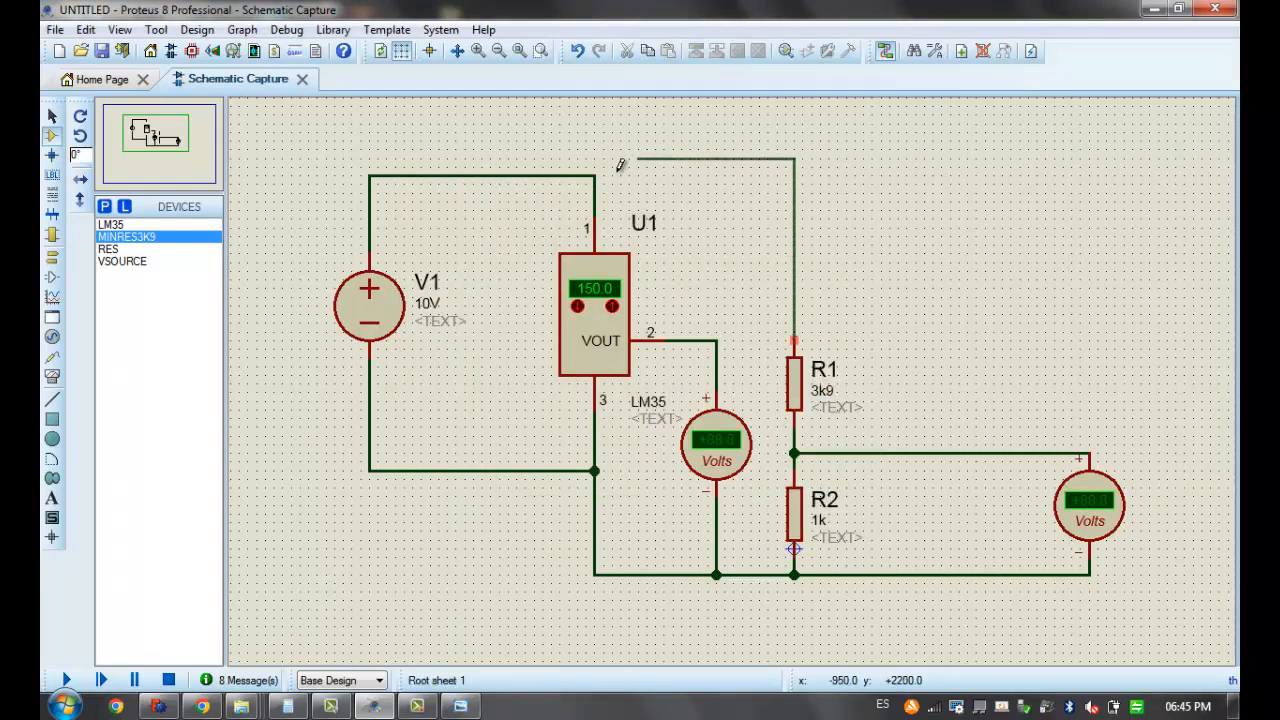
click(601, 172)
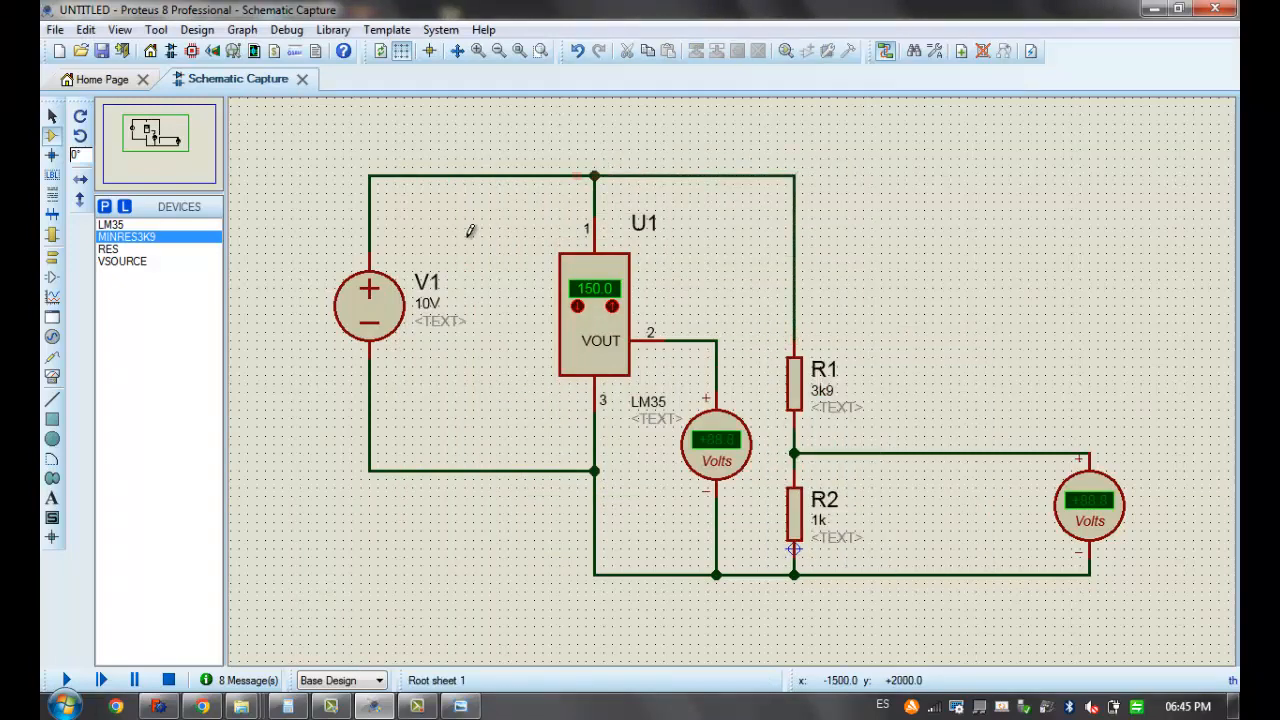
Set source V1 to 24V, then run the simulation to read both voltmeters and stop it
double_click(366, 306)
double_click(538, 233)
text(24V)
click(818, 216)
click(66, 680)
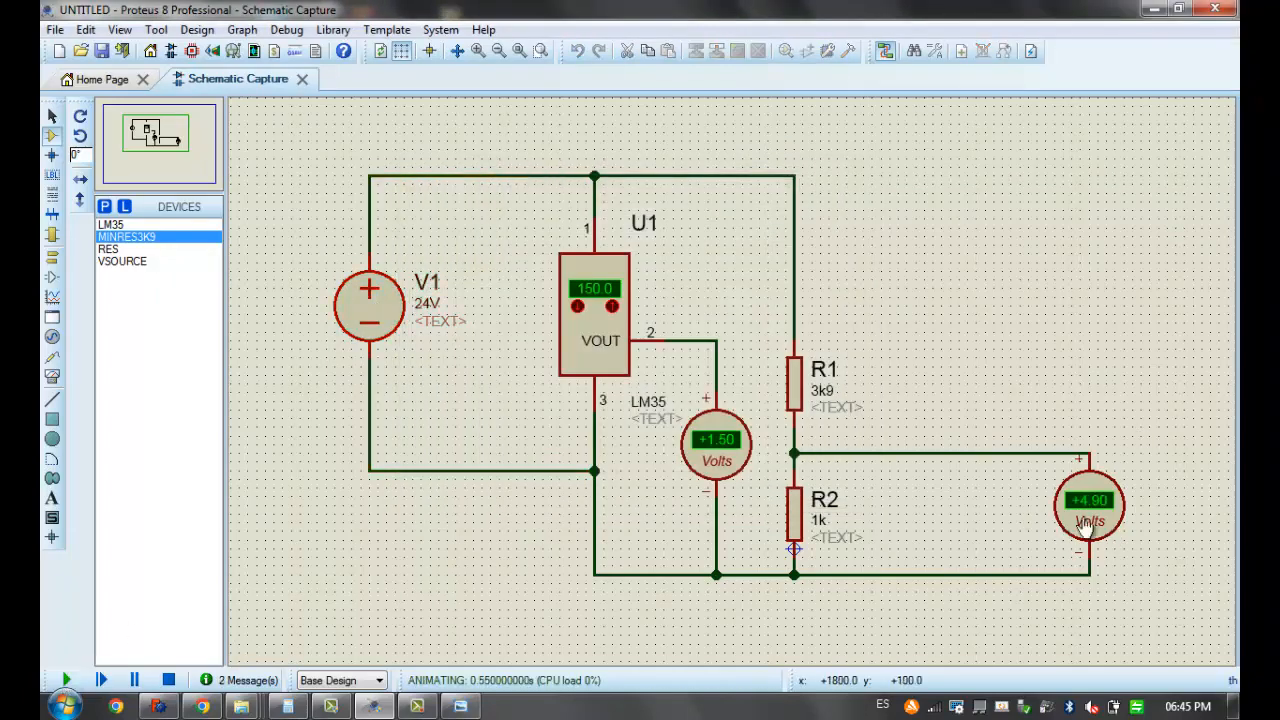
click(170, 680)
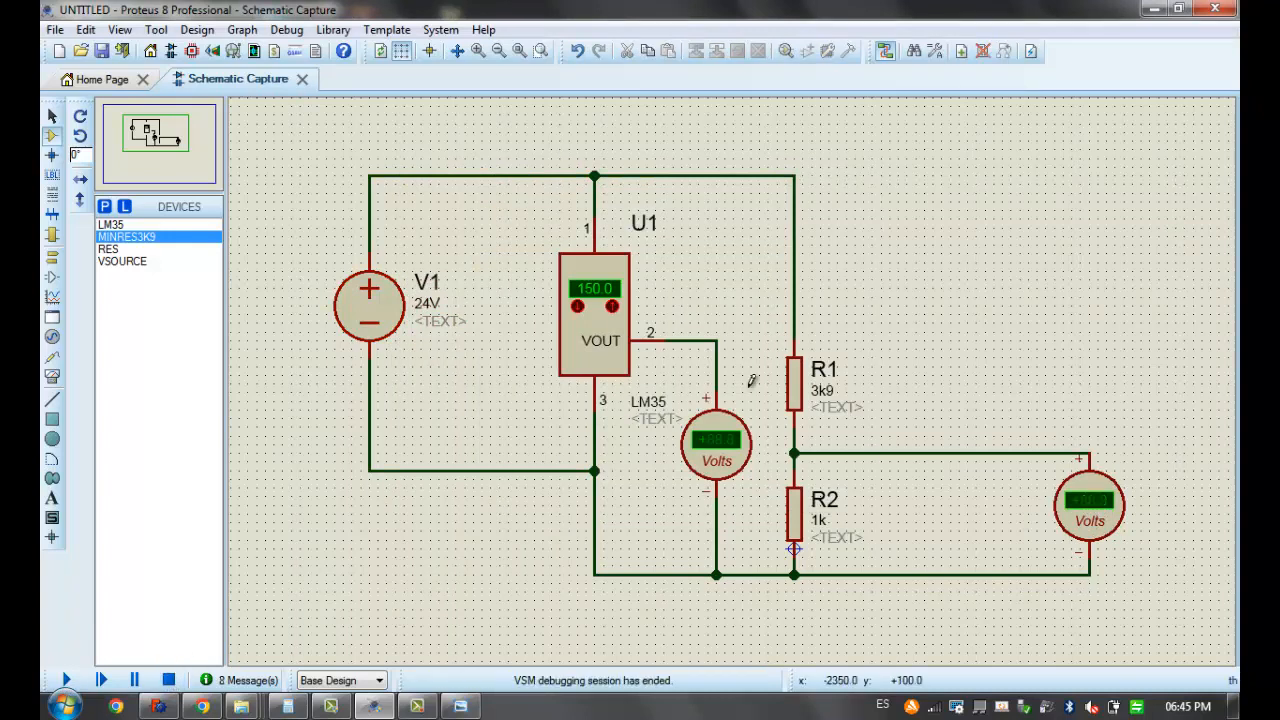
Delete the wire from R1 to the supply's positive line and wire R1's upper end back to the VOUT line
right_click(796, 290)
right_click(796, 290)
click(795, 340)
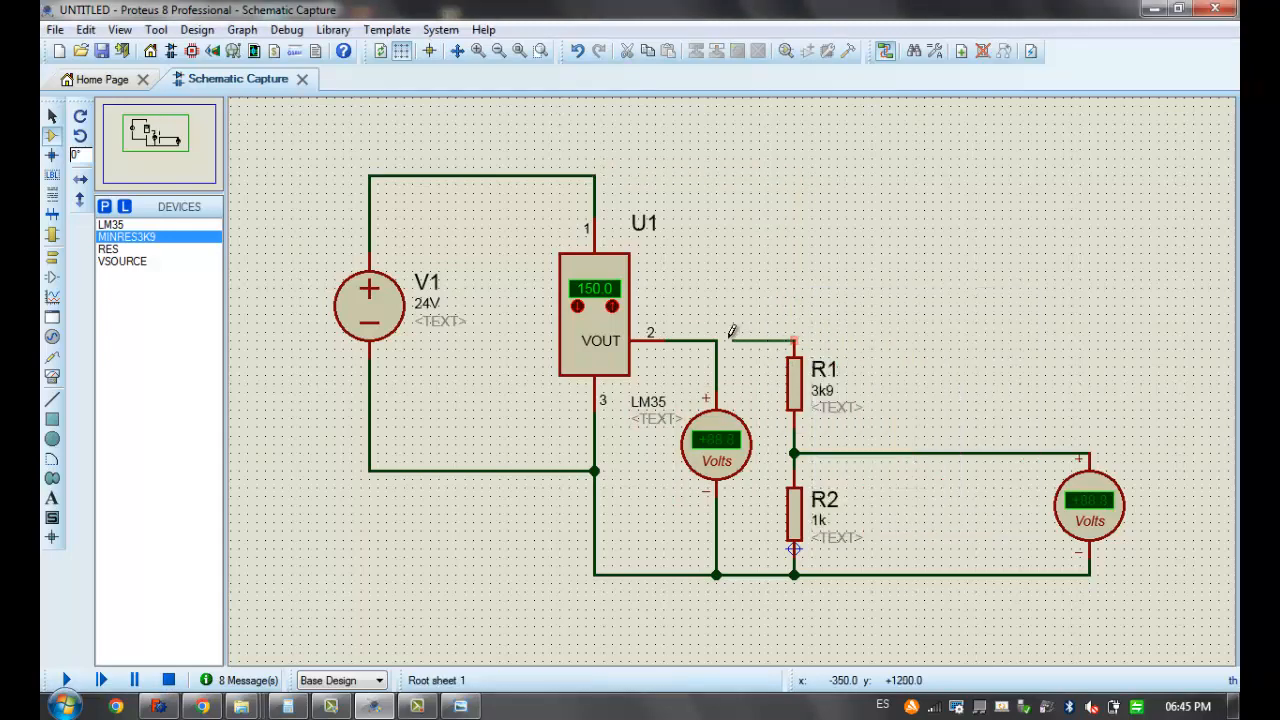
click(716, 341)
drag(682, 281, 1189, 636)
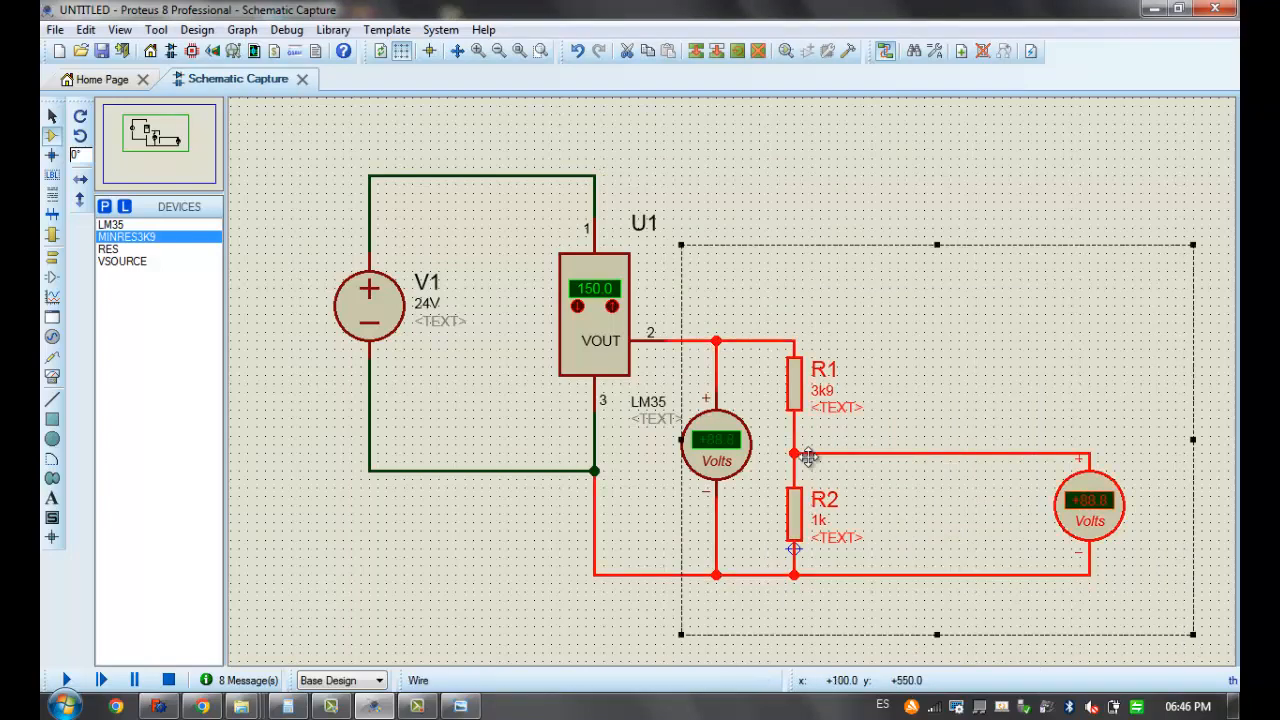
click(872, 186)
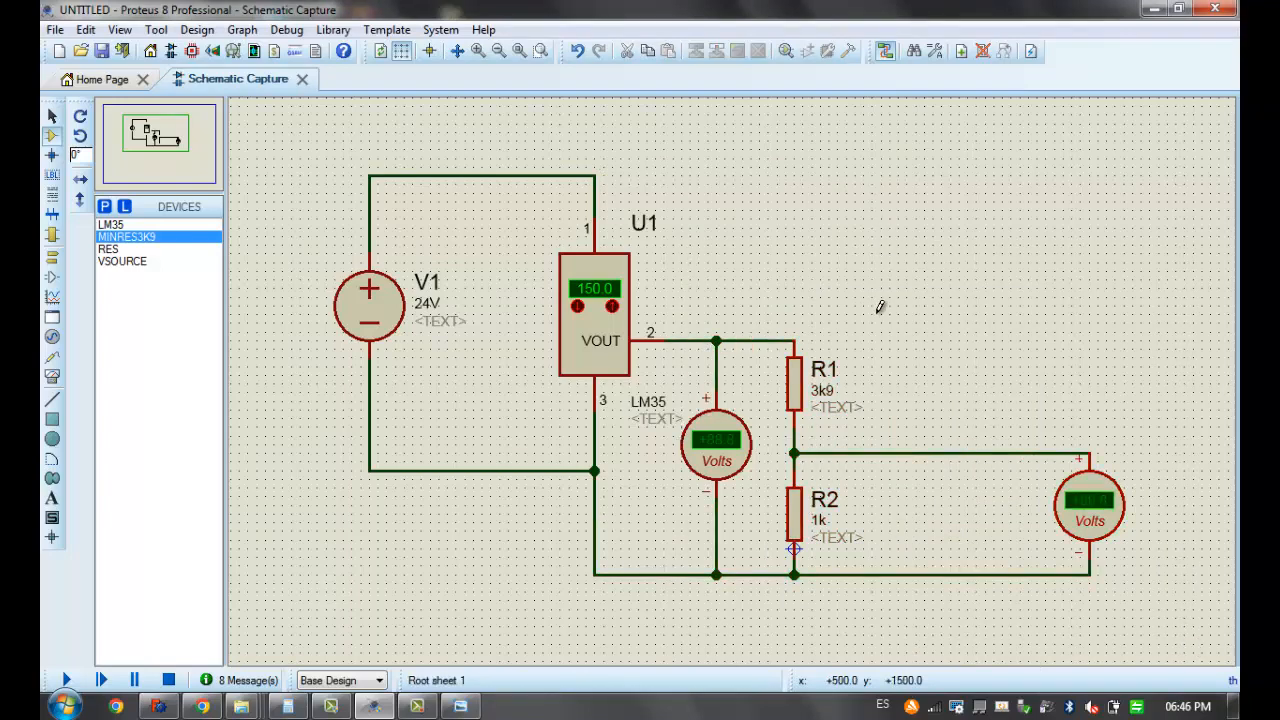
click(614, 268)
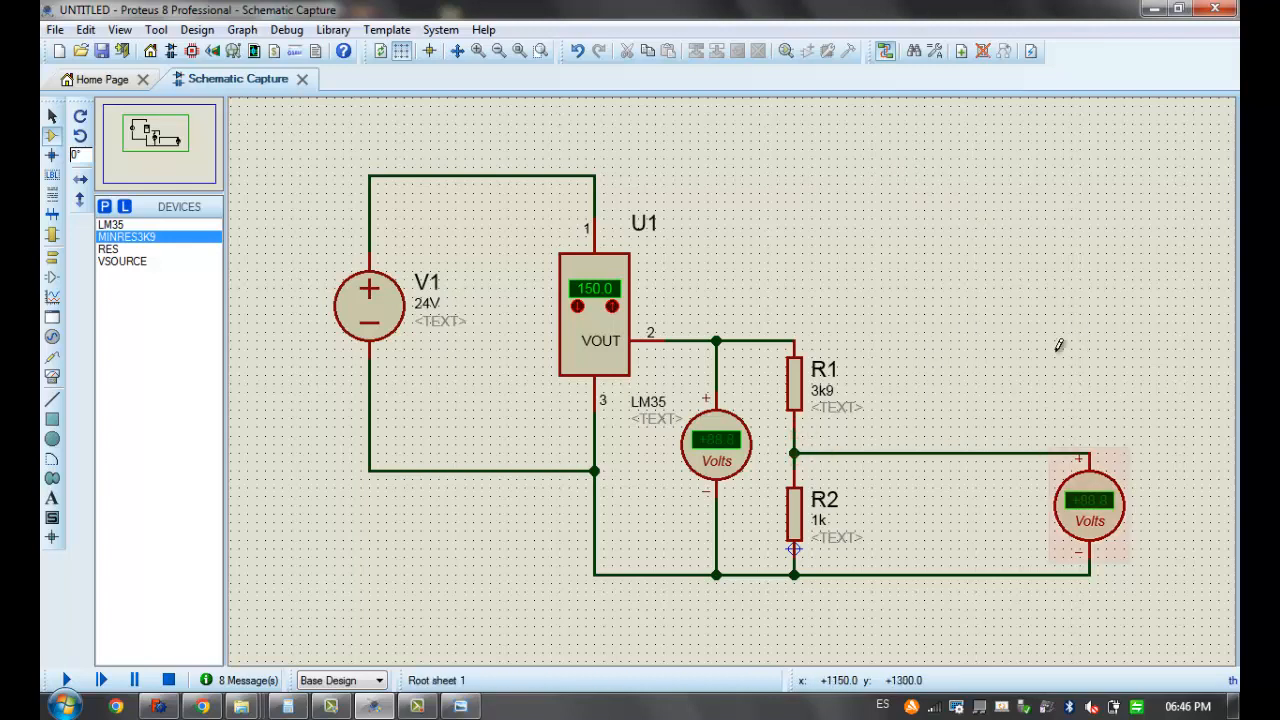
Open the component library picker and list the devices of category Diodes, sub-category Zener
click(104, 206)
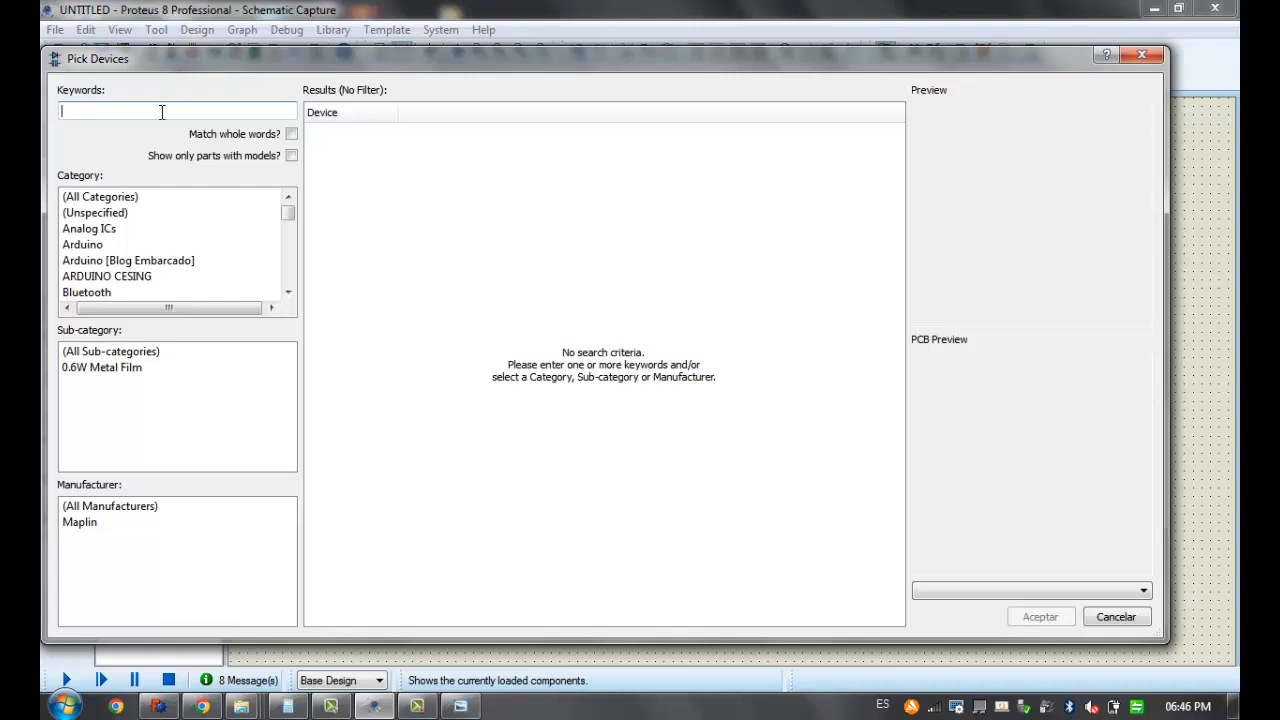
text(di)
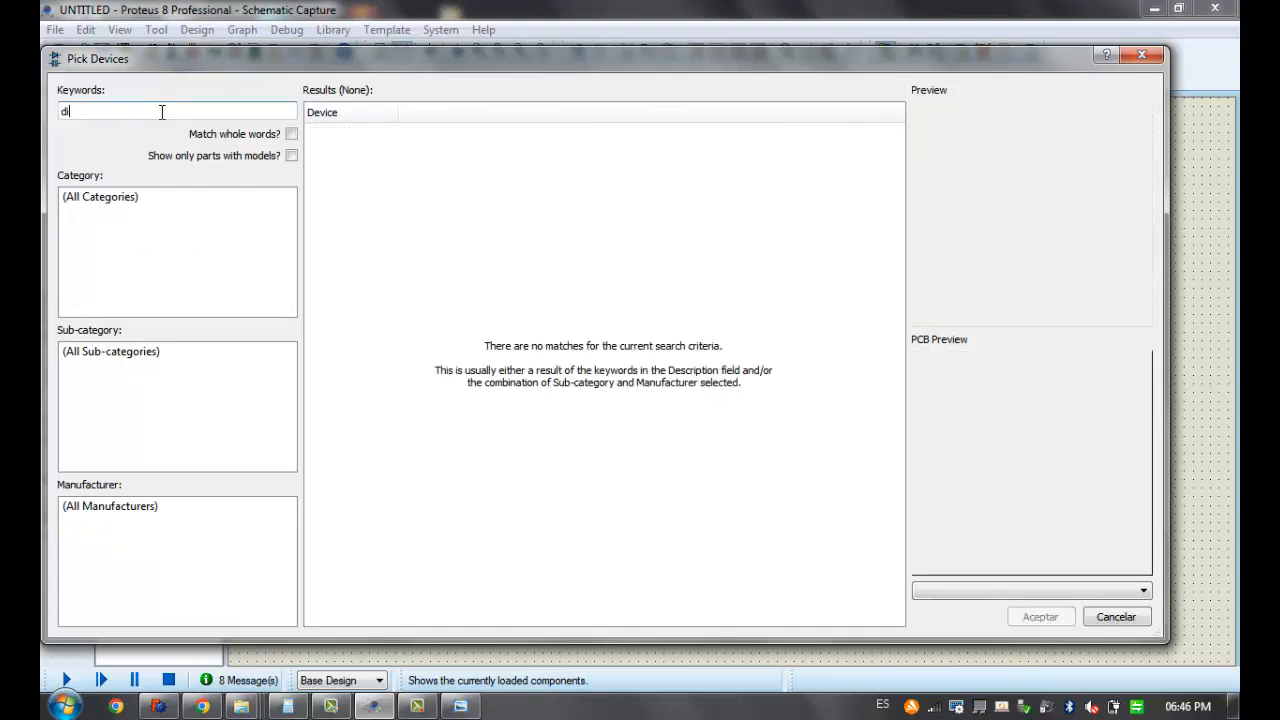
text(ediod)
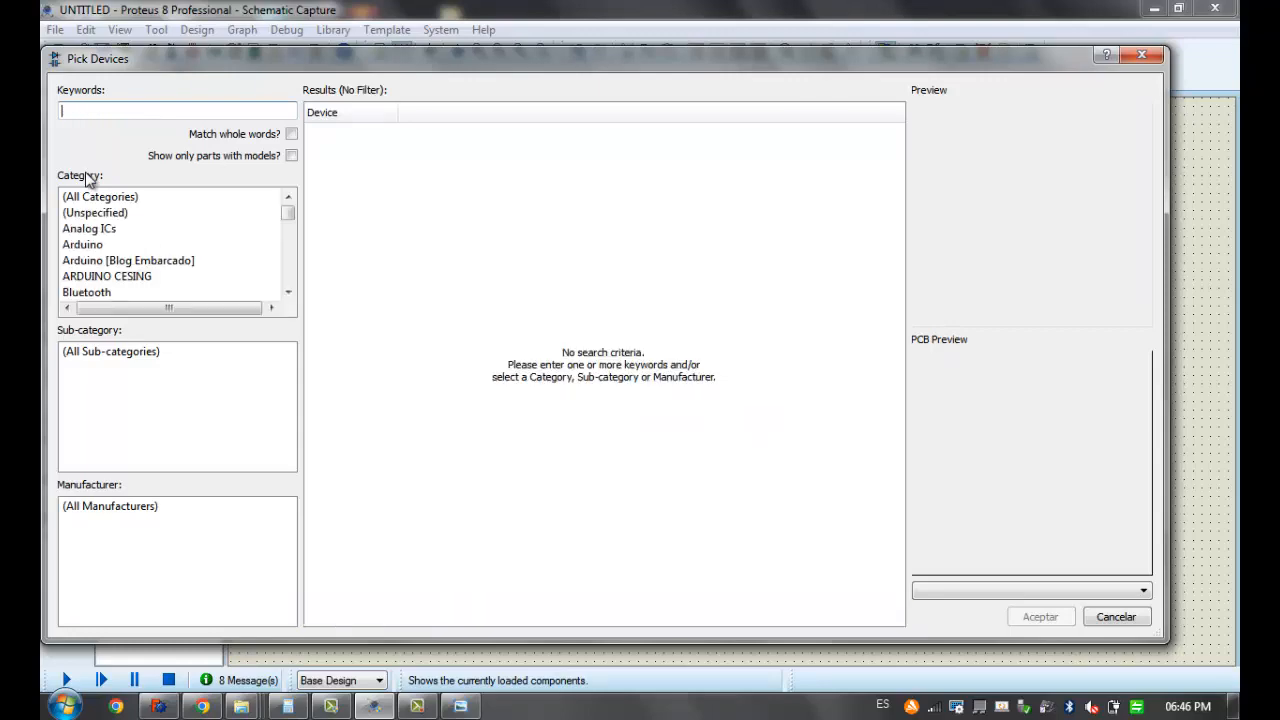
click(106, 257)
scroll(108, 259, down, 3)
scroll(108, 259, down, 1)
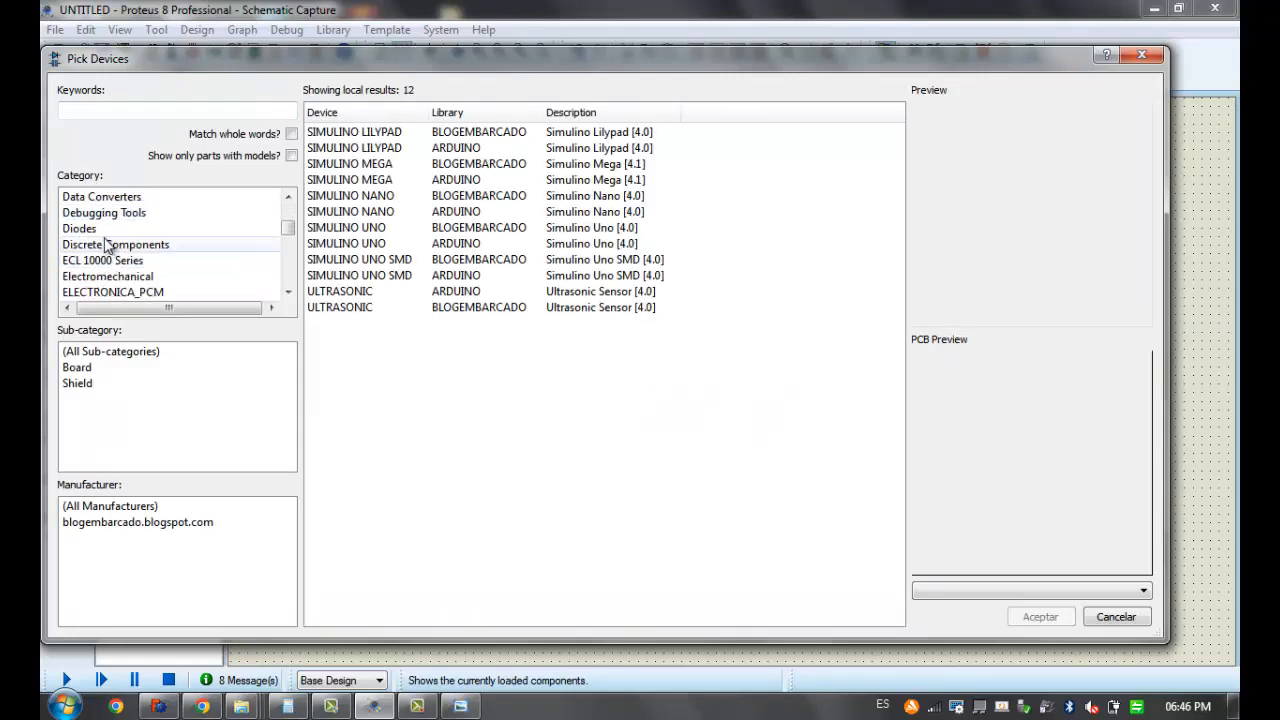
click(105, 229)
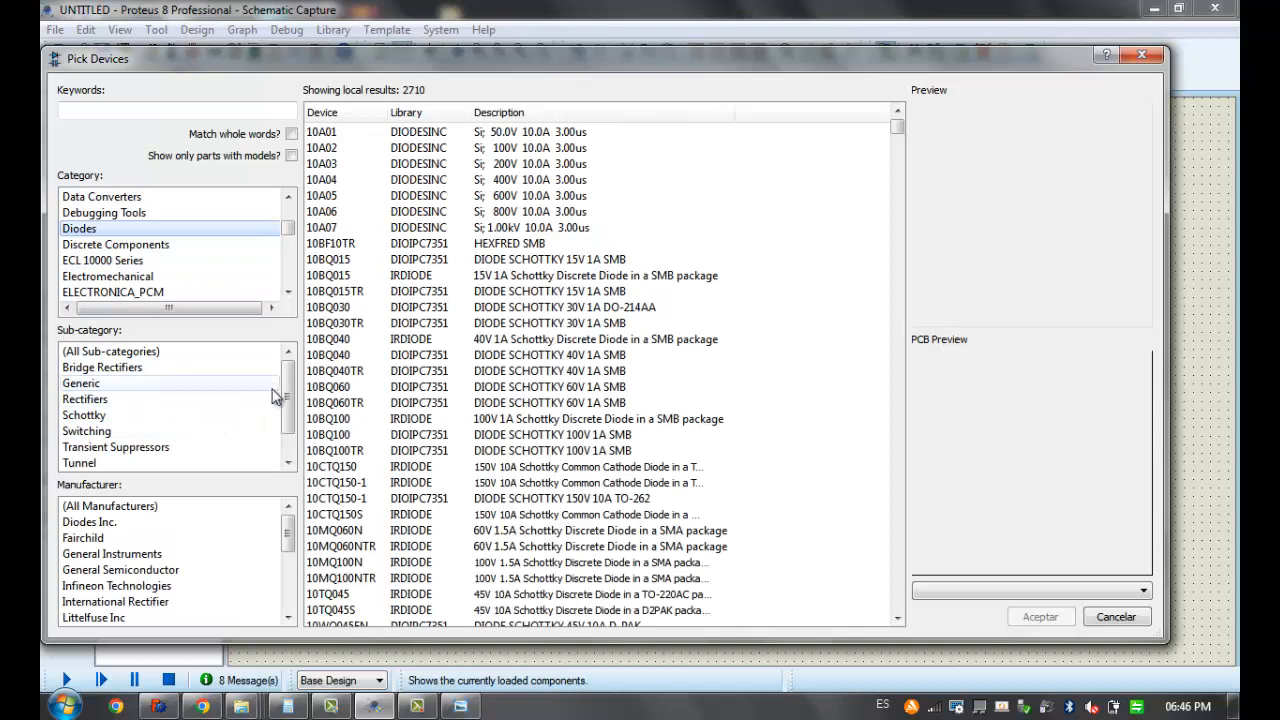
scroll(277, 402, down, 1)
click(95, 464)
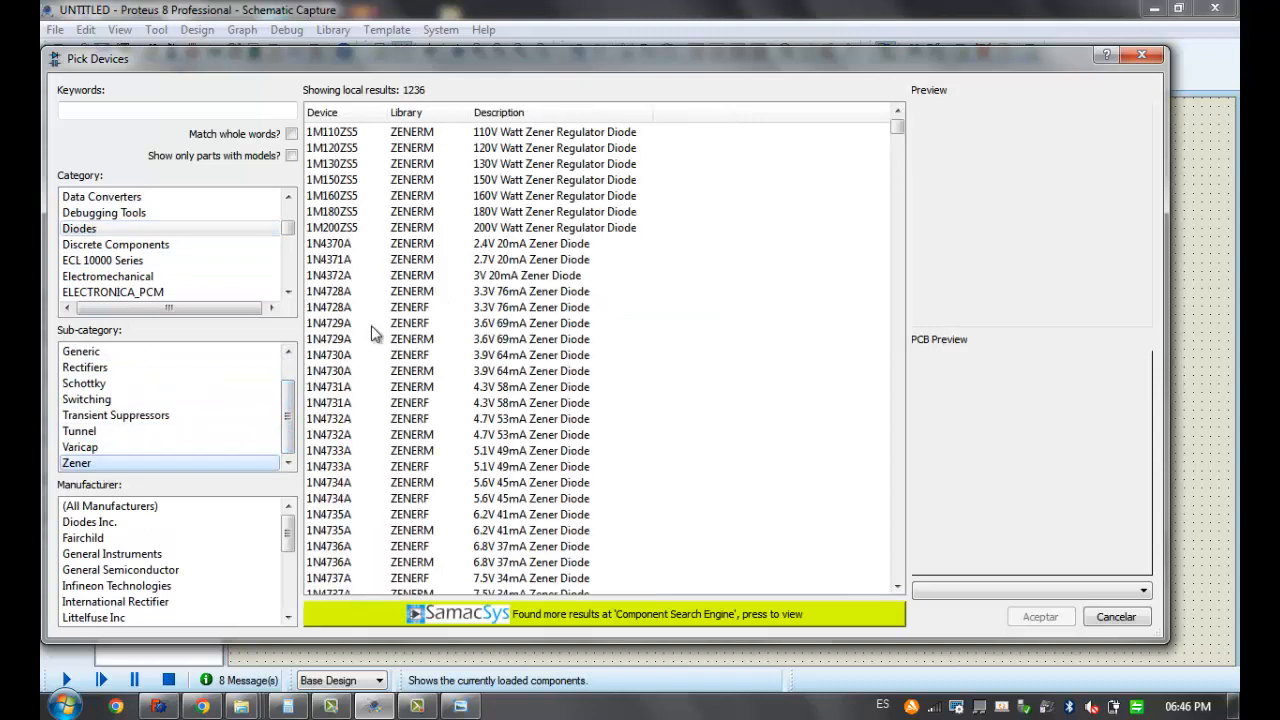
Pick the 5.1V Zener diode 1N4733A from the ZENERF library and add it to the device list
click(398, 308)
scroll(400, 305, down, 5)
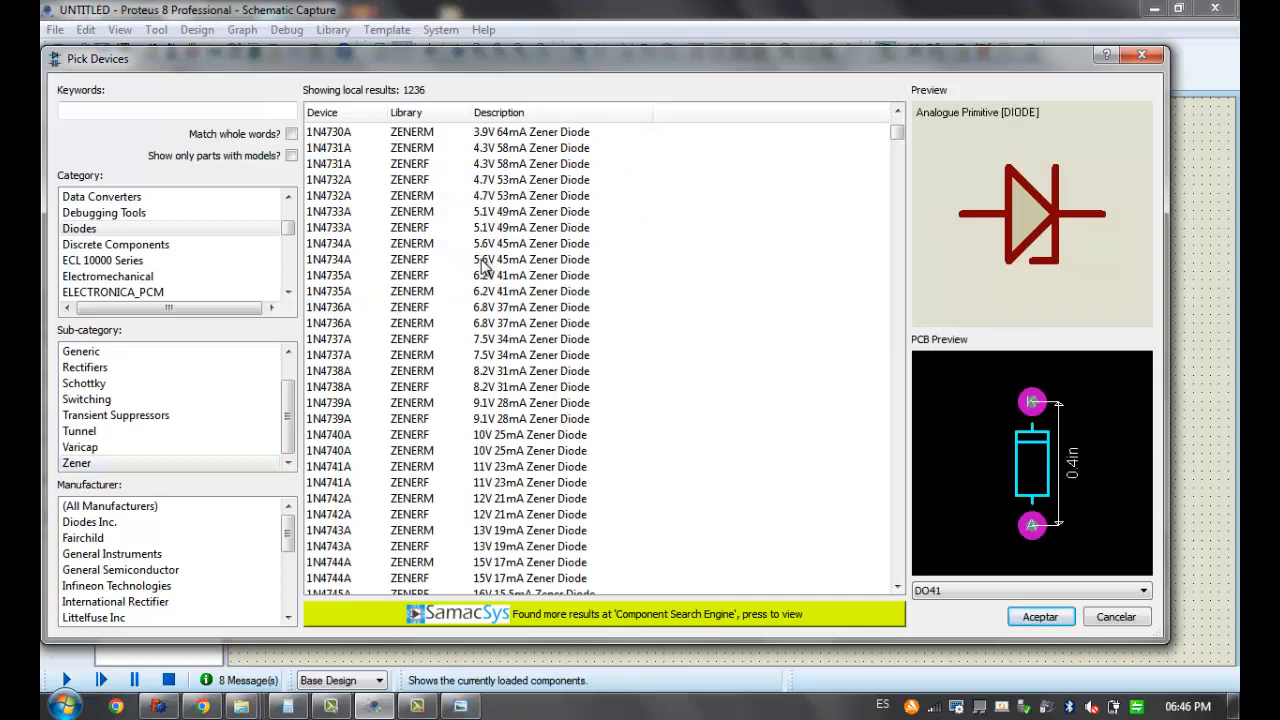
mouse_move(483, 268)
mouse_move(491, 294)
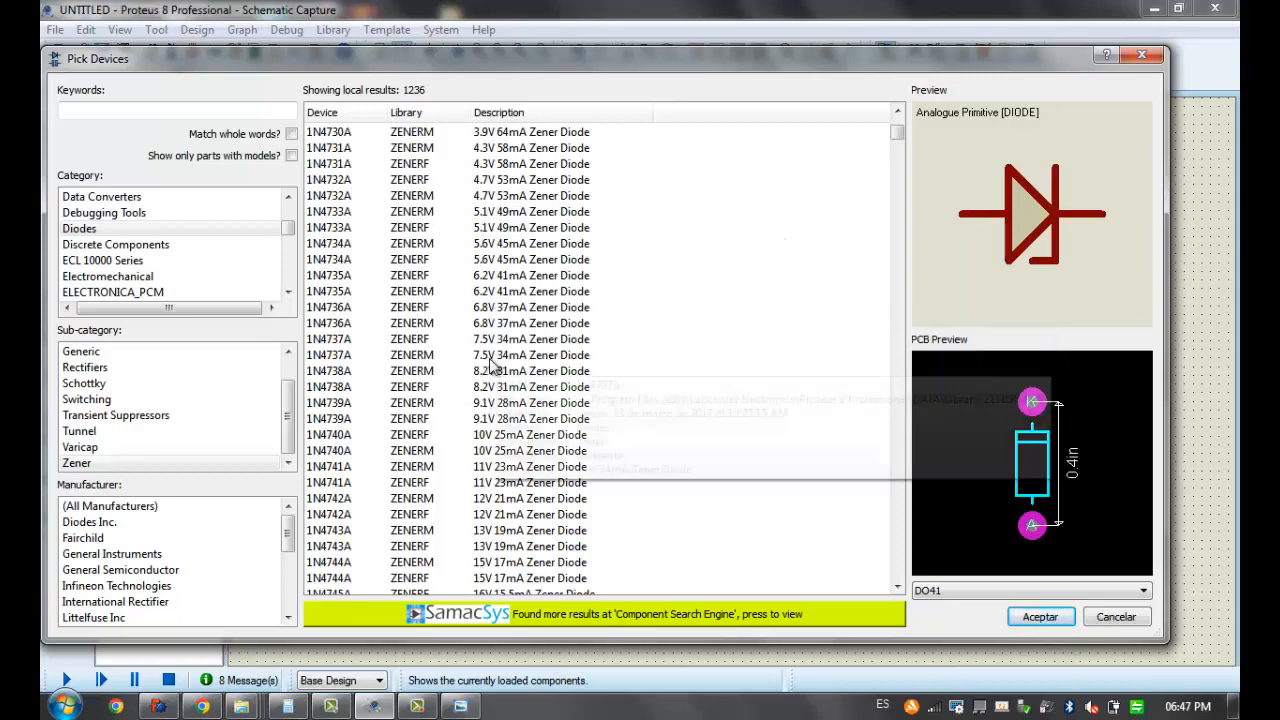
mouse_move(492, 373)
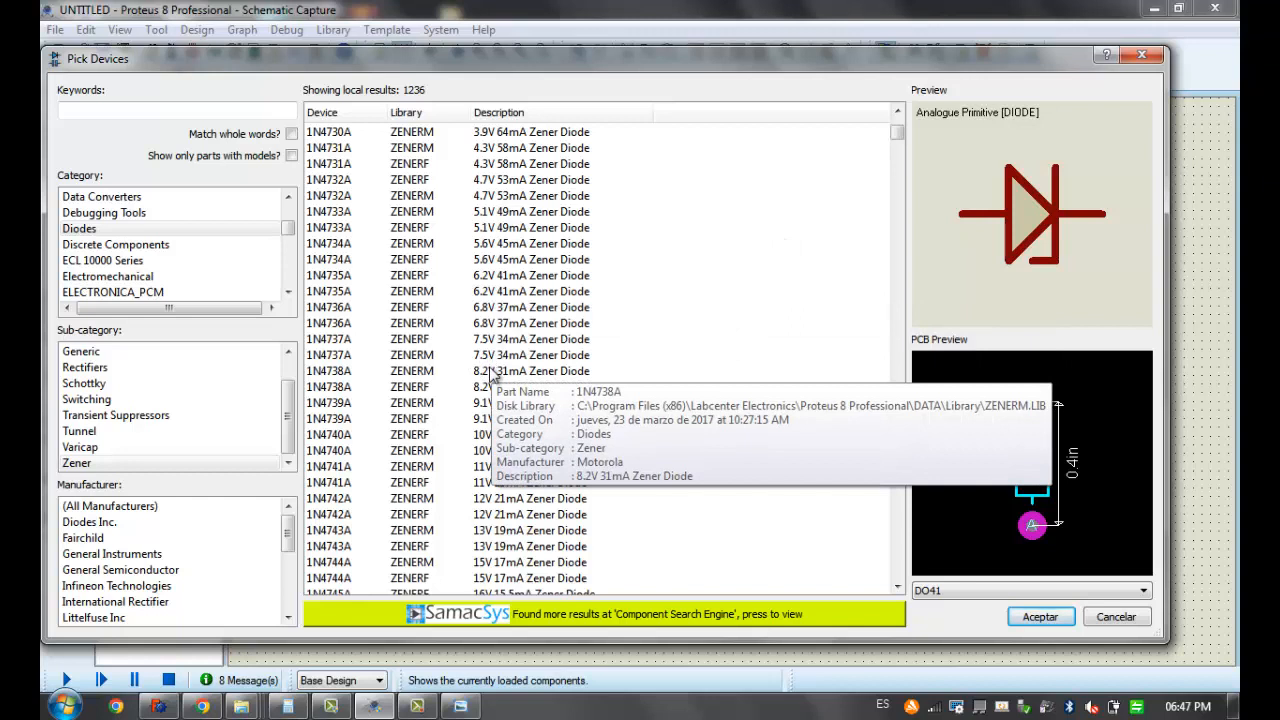
scroll(492, 373, down, 1)
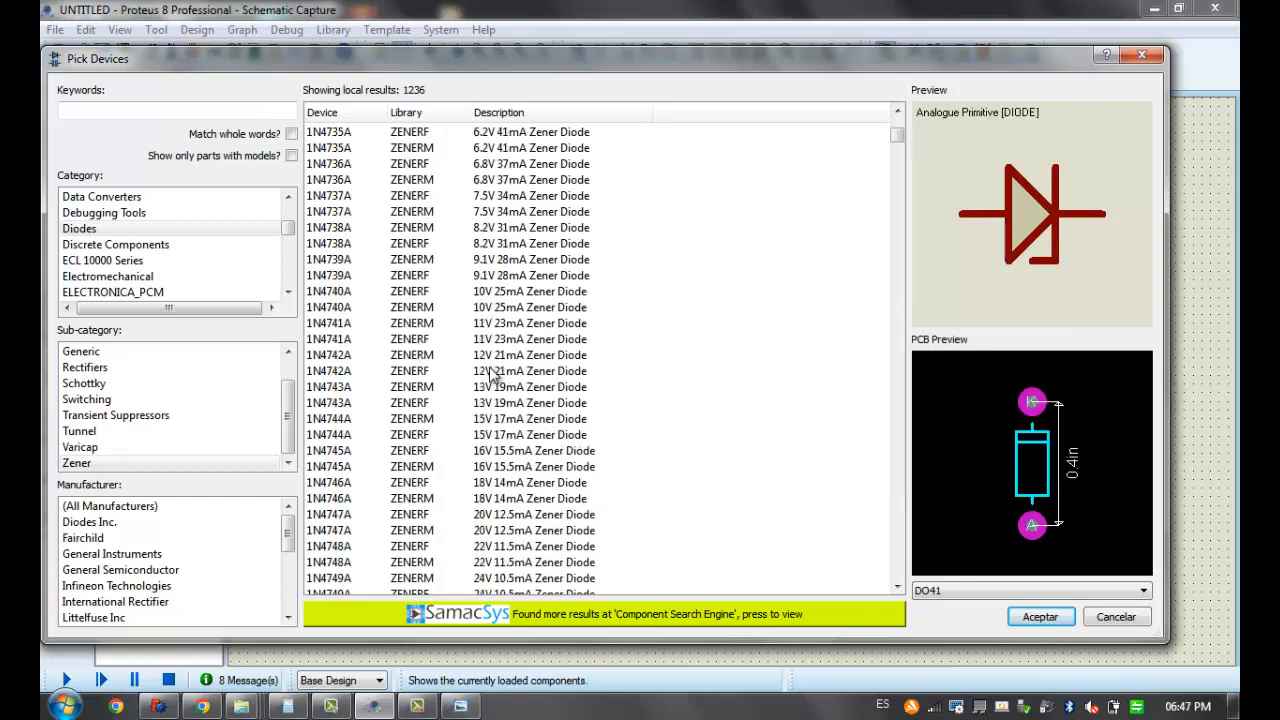
scroll(492, 373, up, 1)
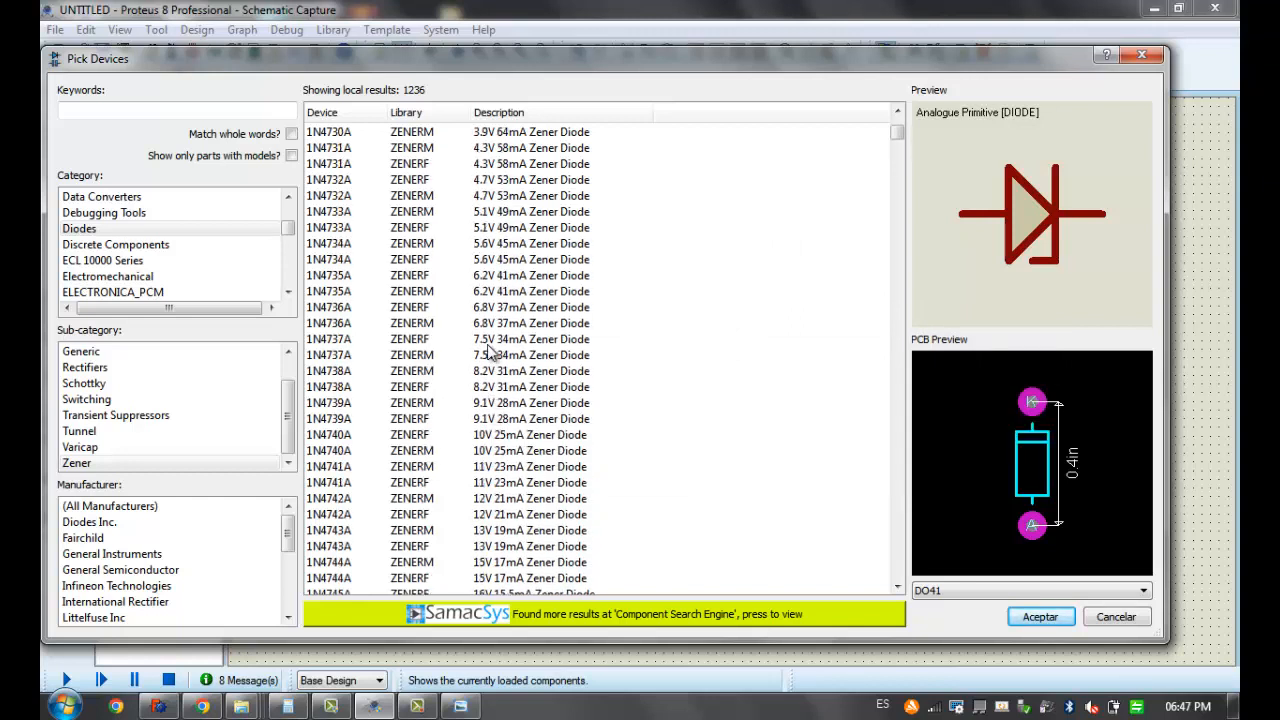
click(485, 212)
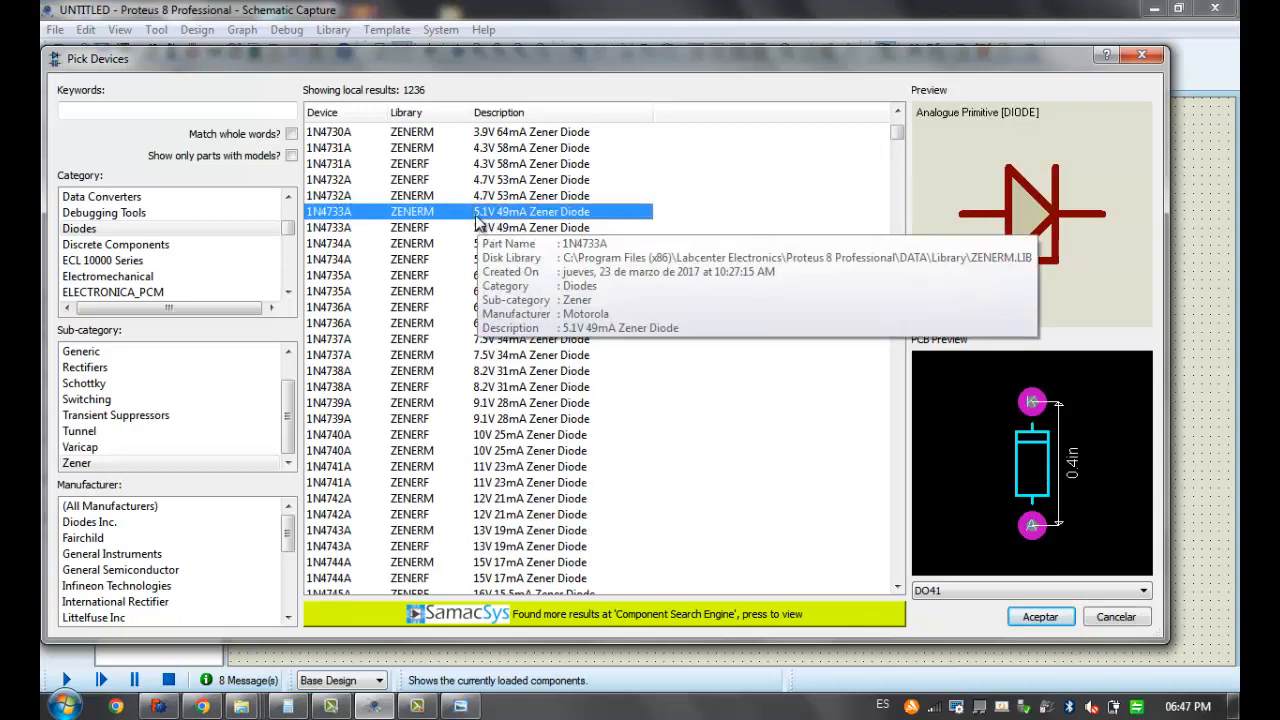
click(474, 230)
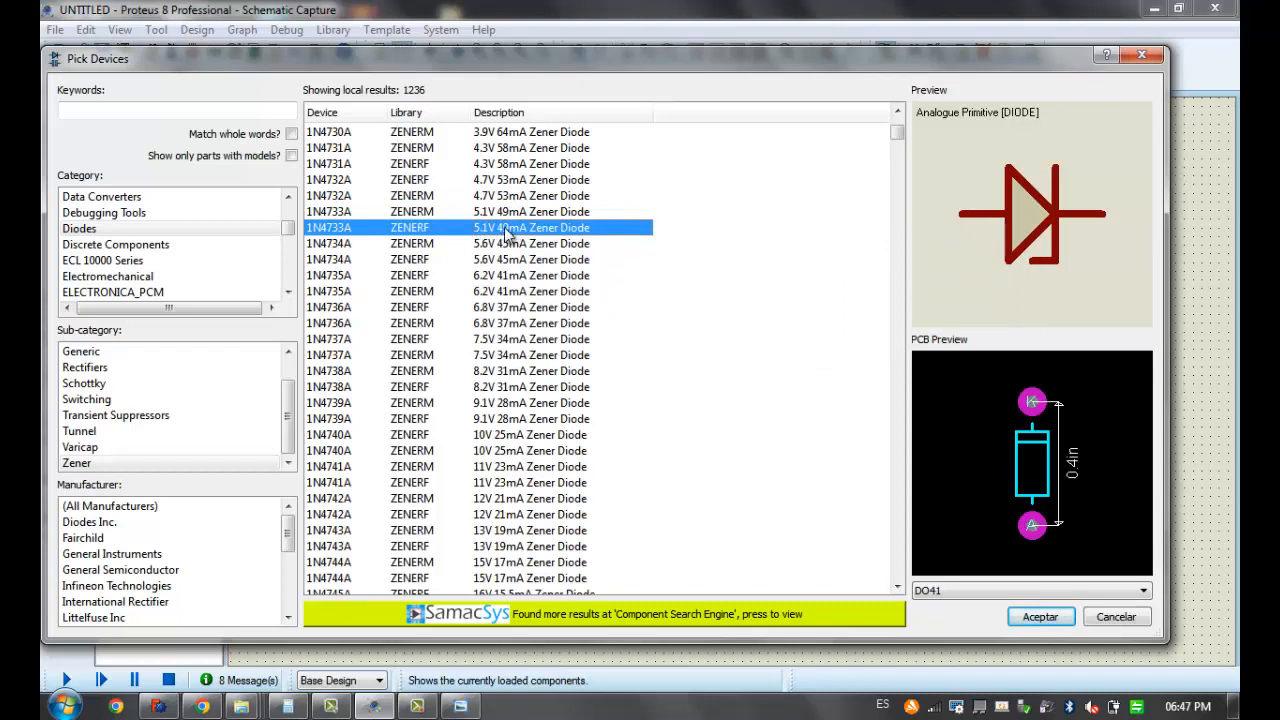
click(1040, 612)
Place the 1N4733A between R2 and the output voltmeter, and rotate it upright with its cathode pointing up
click(930, 515)
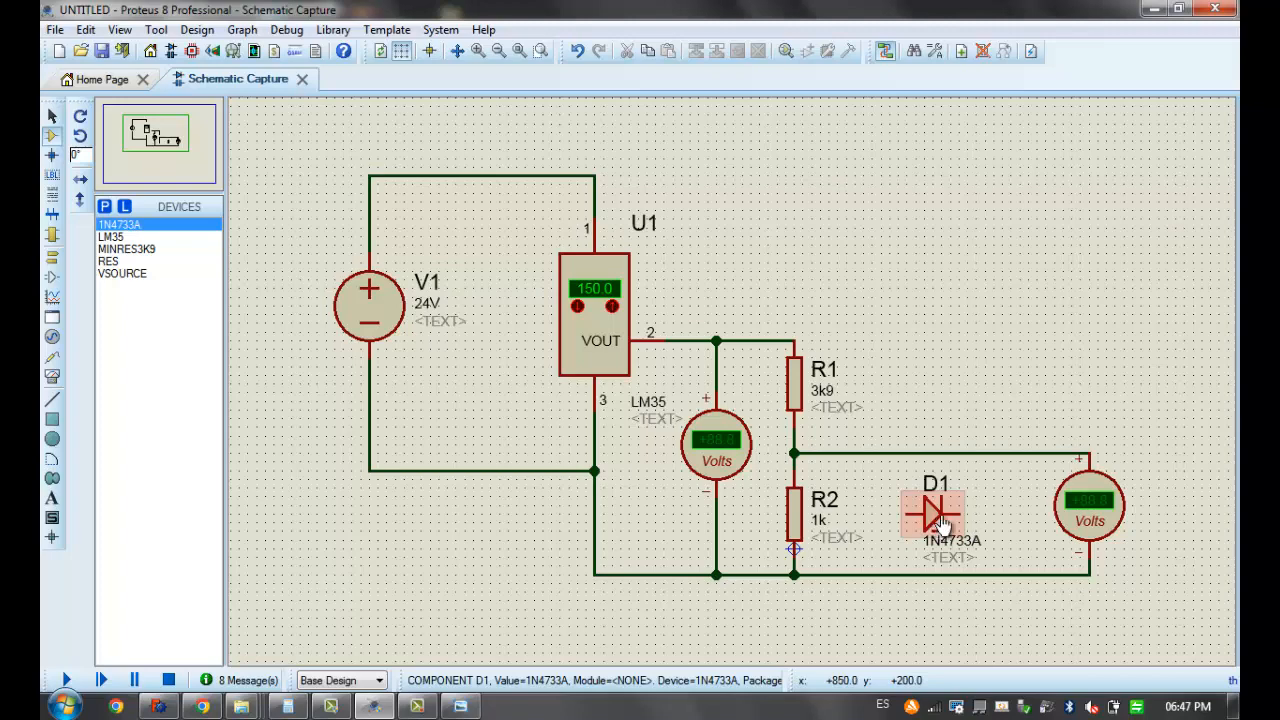
right_click(942, 523)
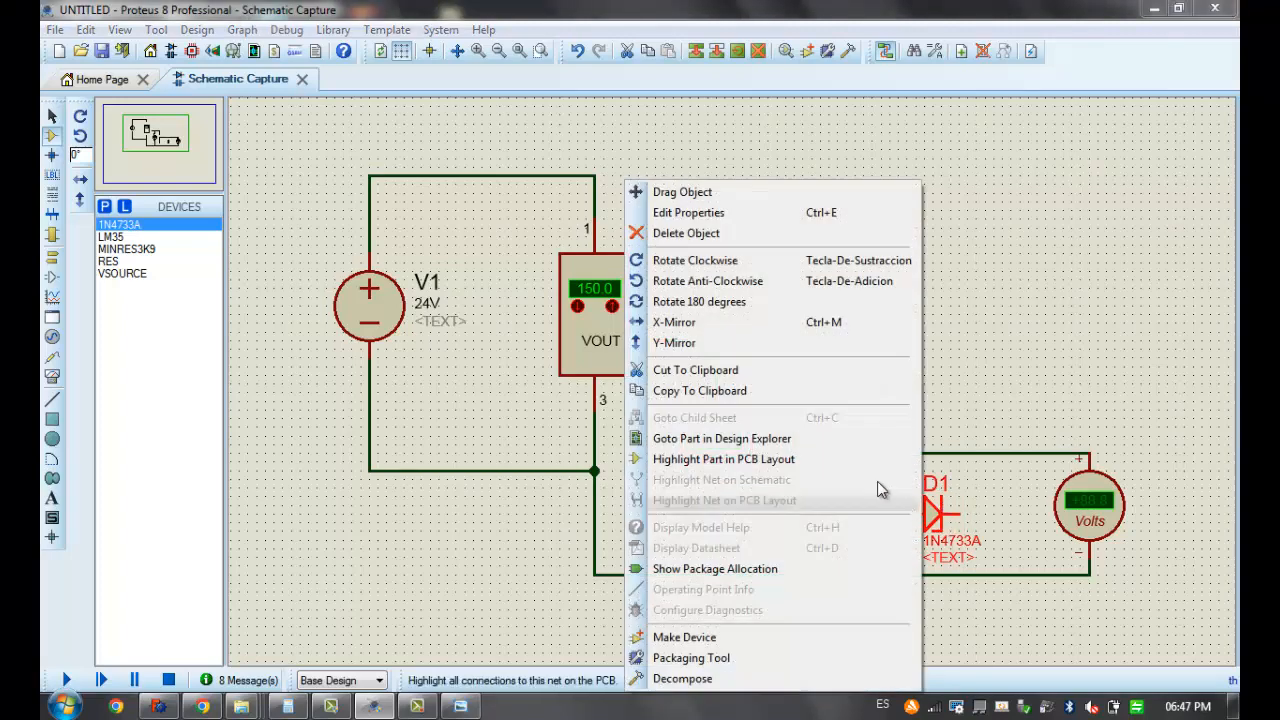
click(736, 302)
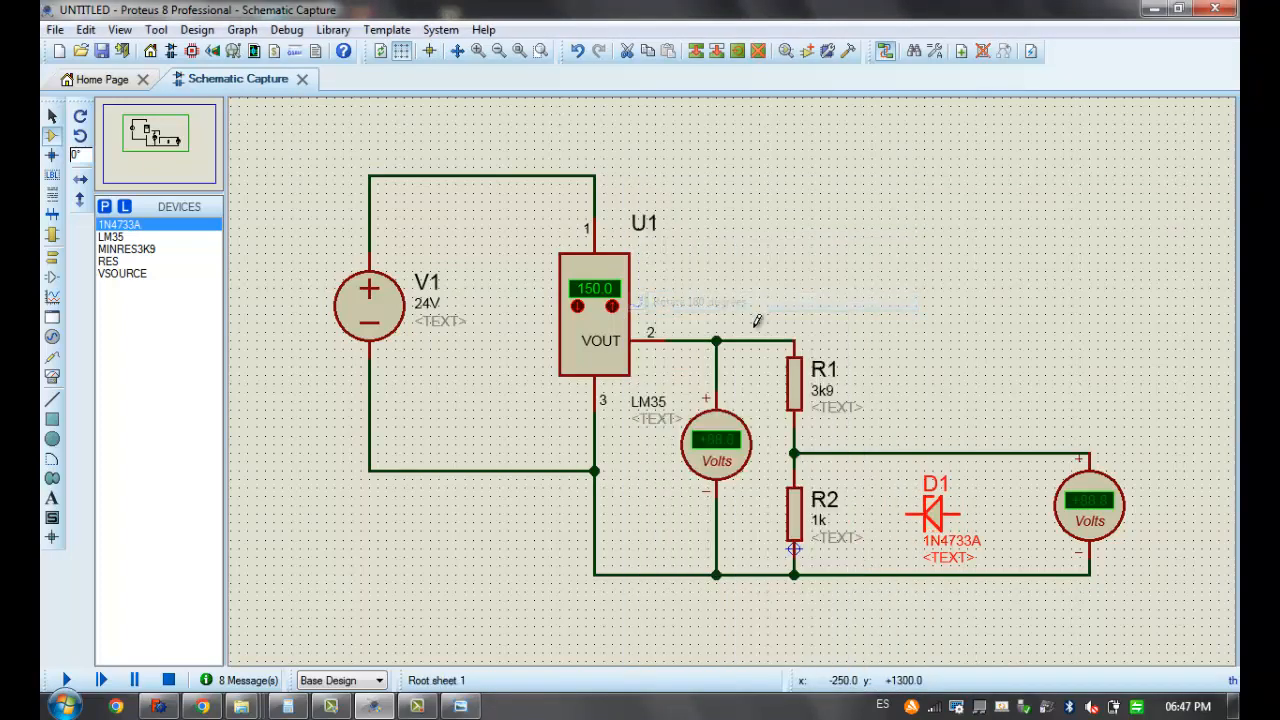
right_click(935, 495)
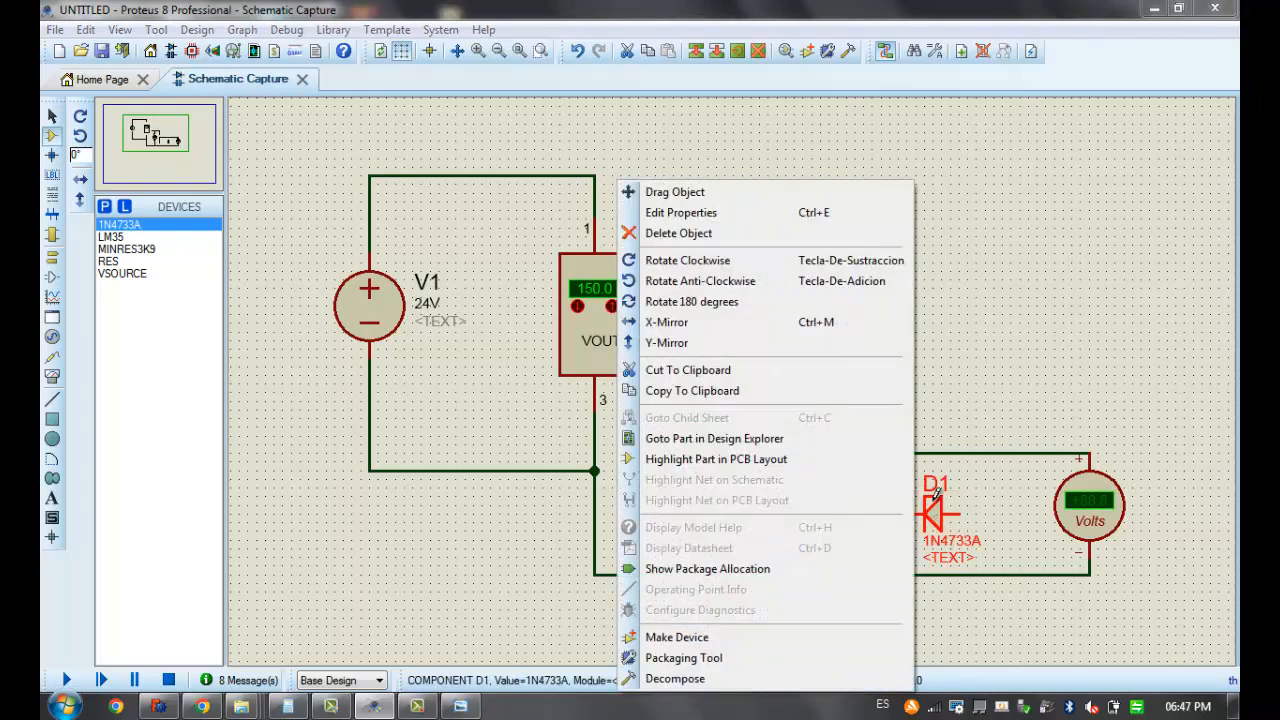
click(735, 262)
click(928, 312)
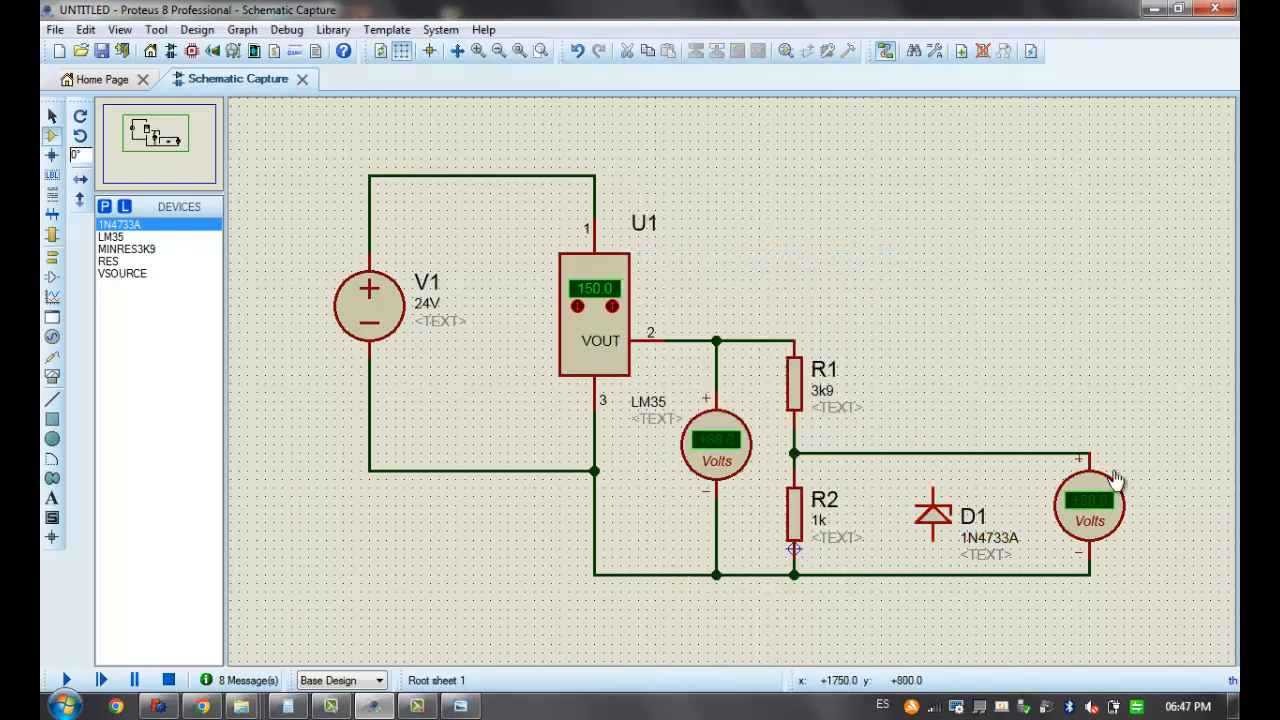
Wire D1 from the R1–R2 output line to the negative line, and run and stop the simulation to read both voltmeters
click(926, 520)
drag(926, 527, 909, 527)
click(917, 414)
click(917, 481)
click(916, 453)
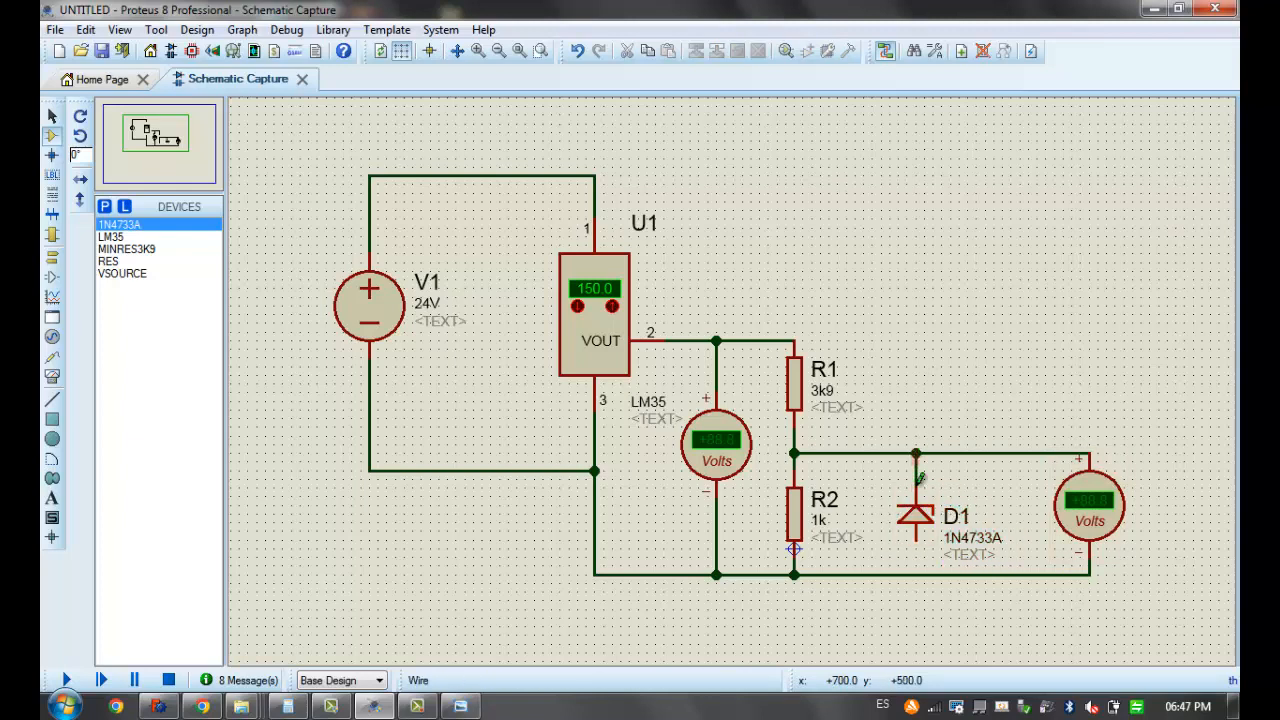
click(917, 535)
click(916, 574)
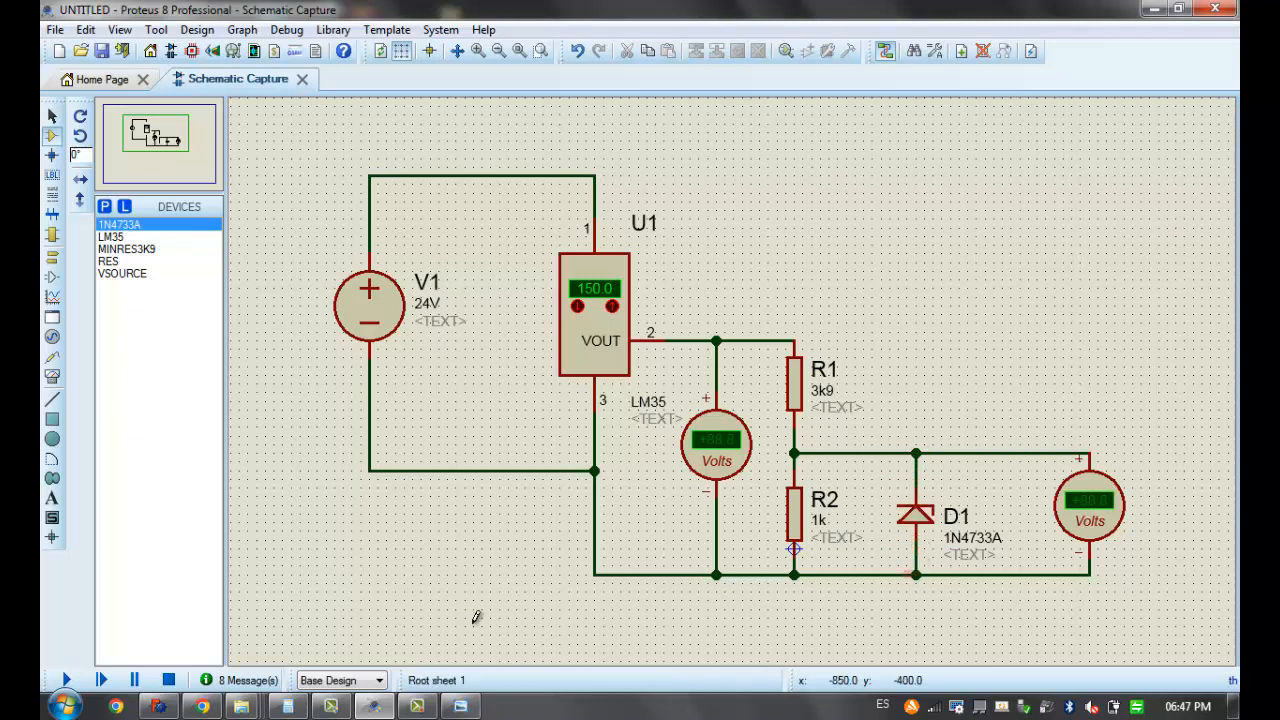
click(66, 680)
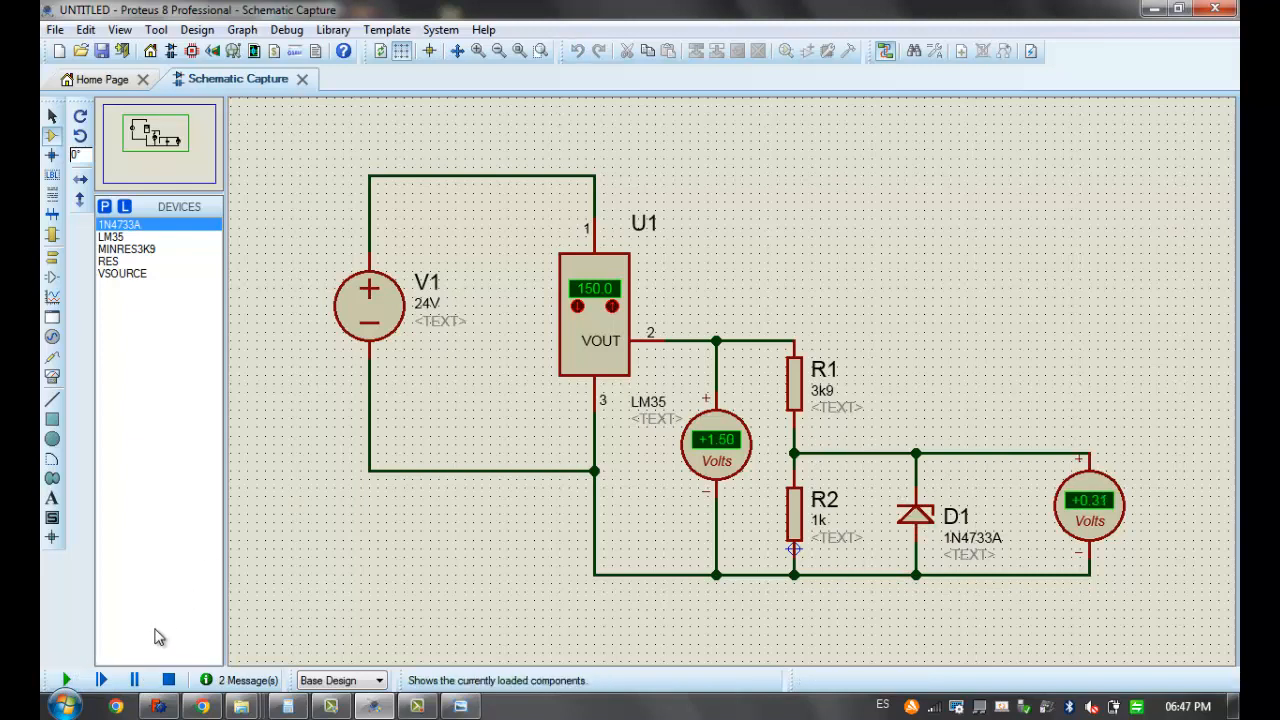
click(168, 680)
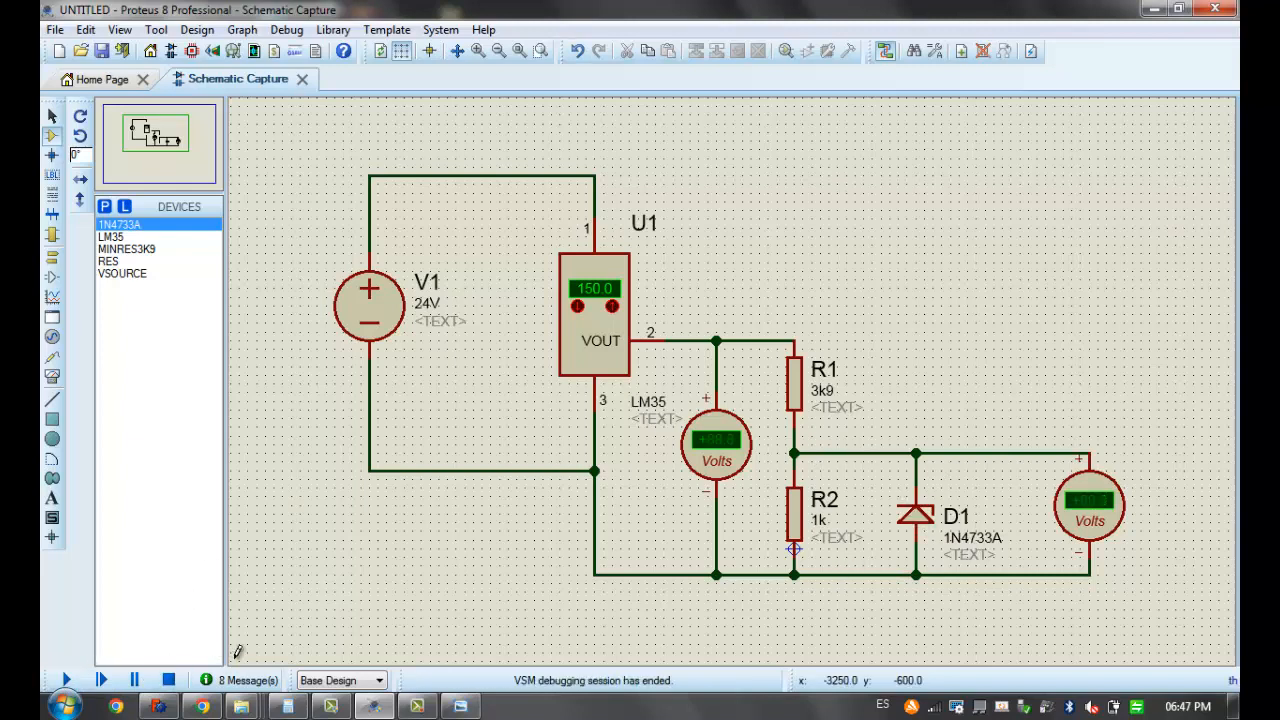
Replace the VOUT–R1 wire with one from the supply's positive line to the R1–R2 output line, and test it in simulation
right_click(765, 342)
right_click(765, 342)
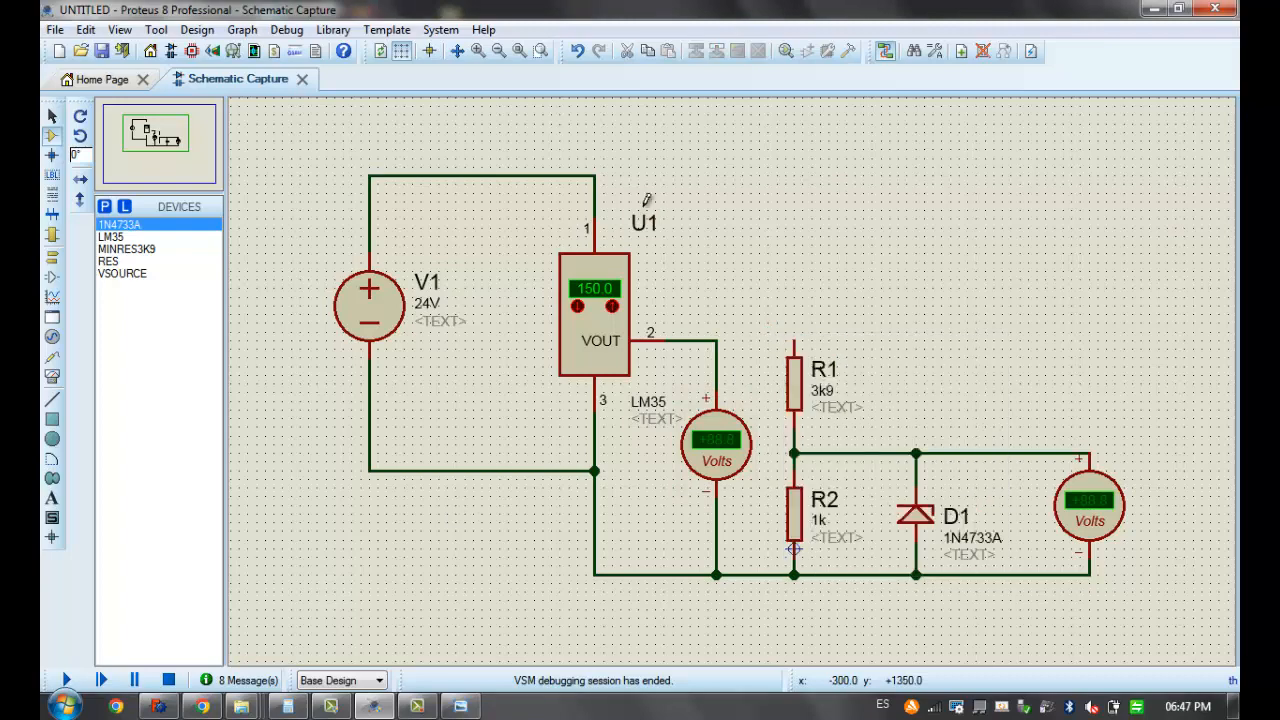
click(596, 175)
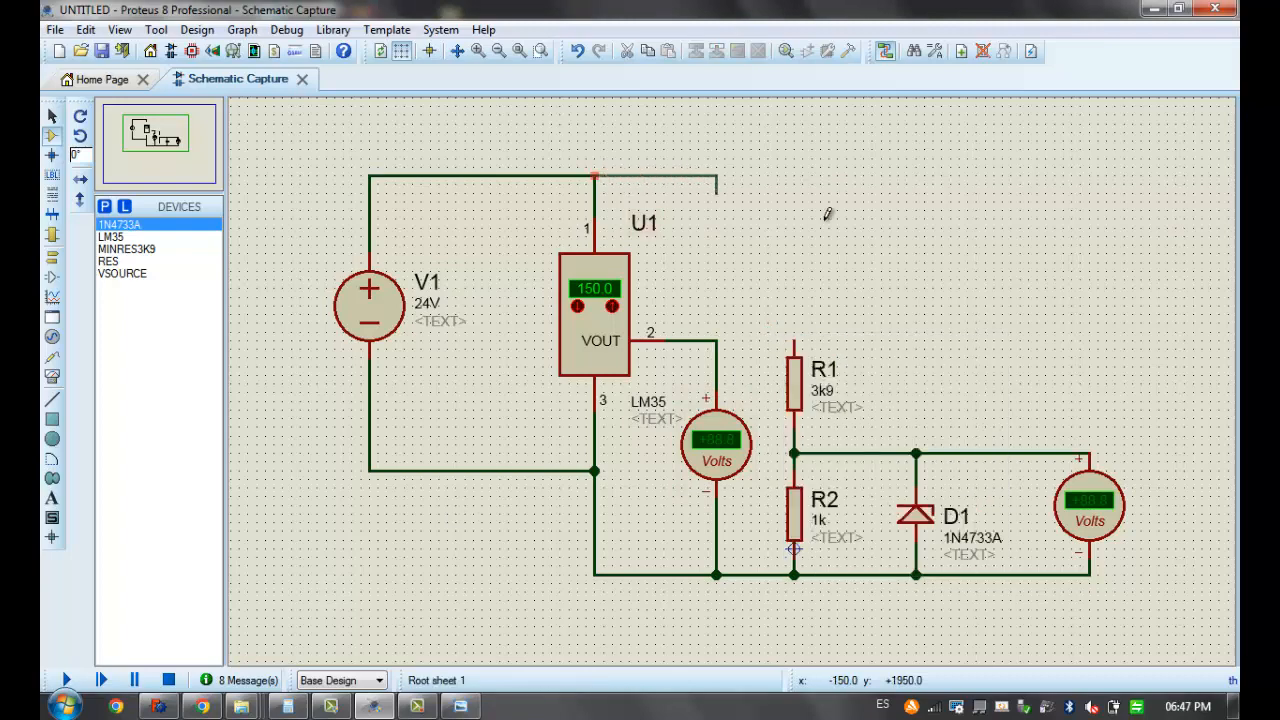
click(864, 452)
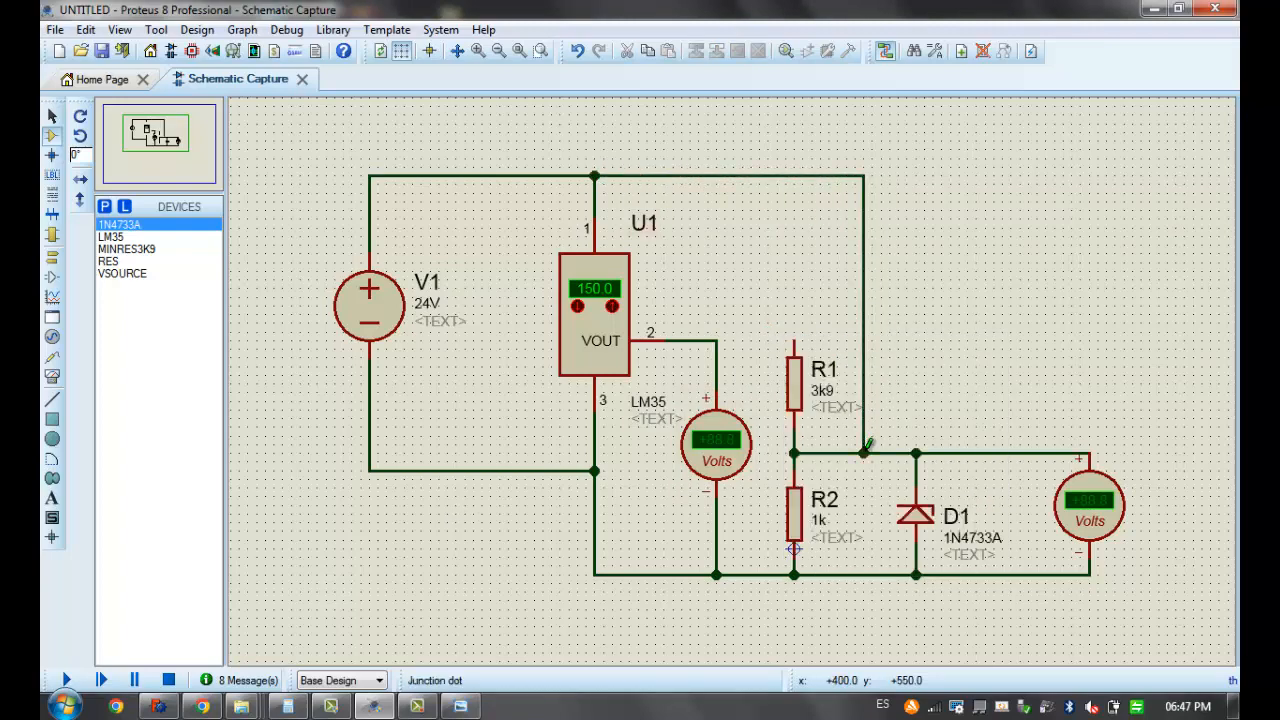
click(66, 679)
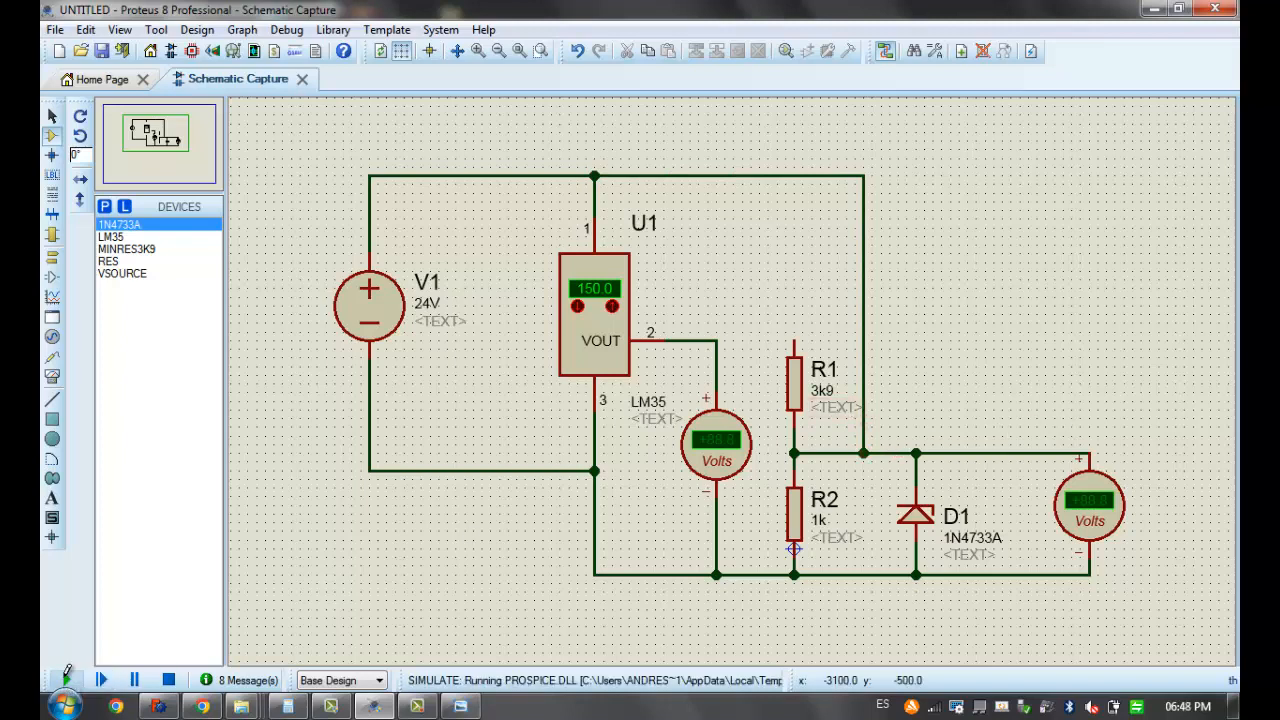
click(170, 680)
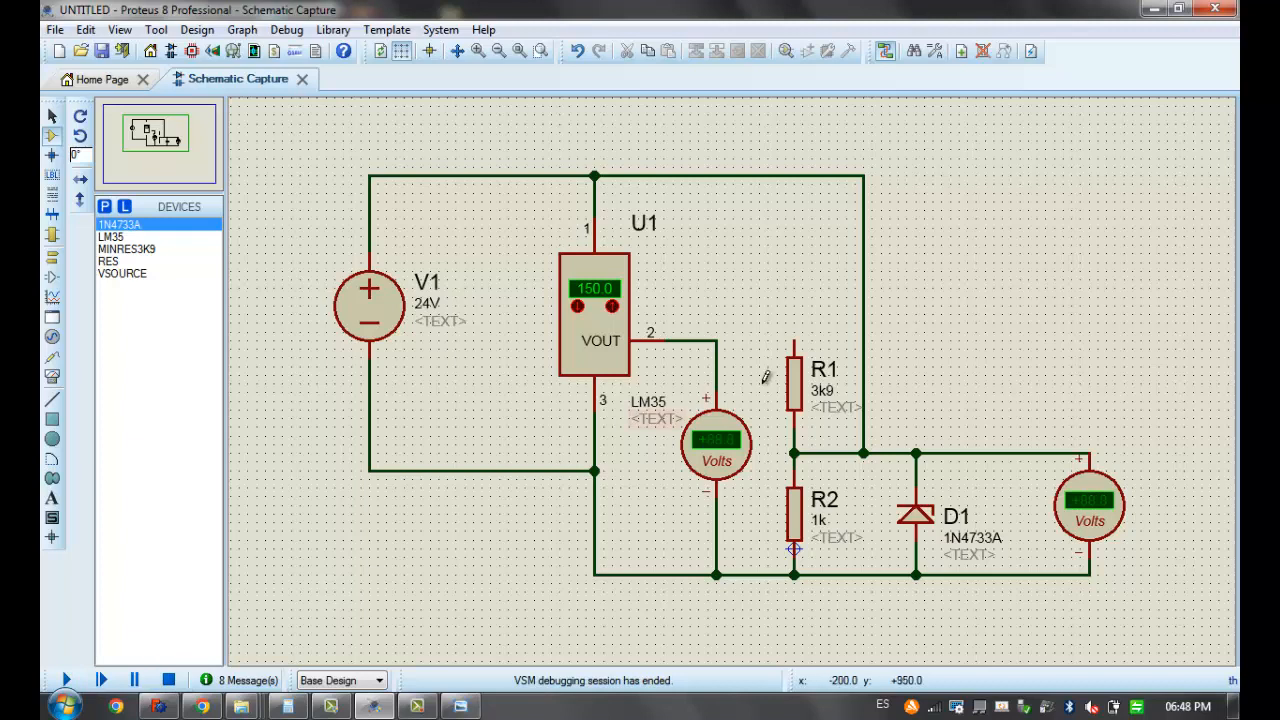
Delete the wire from the supply to the R1–R2 output line and wire R1's upper end to the supply's positive line at LM35 pin 1
right_click(870, 360)
right_click(870, 360)
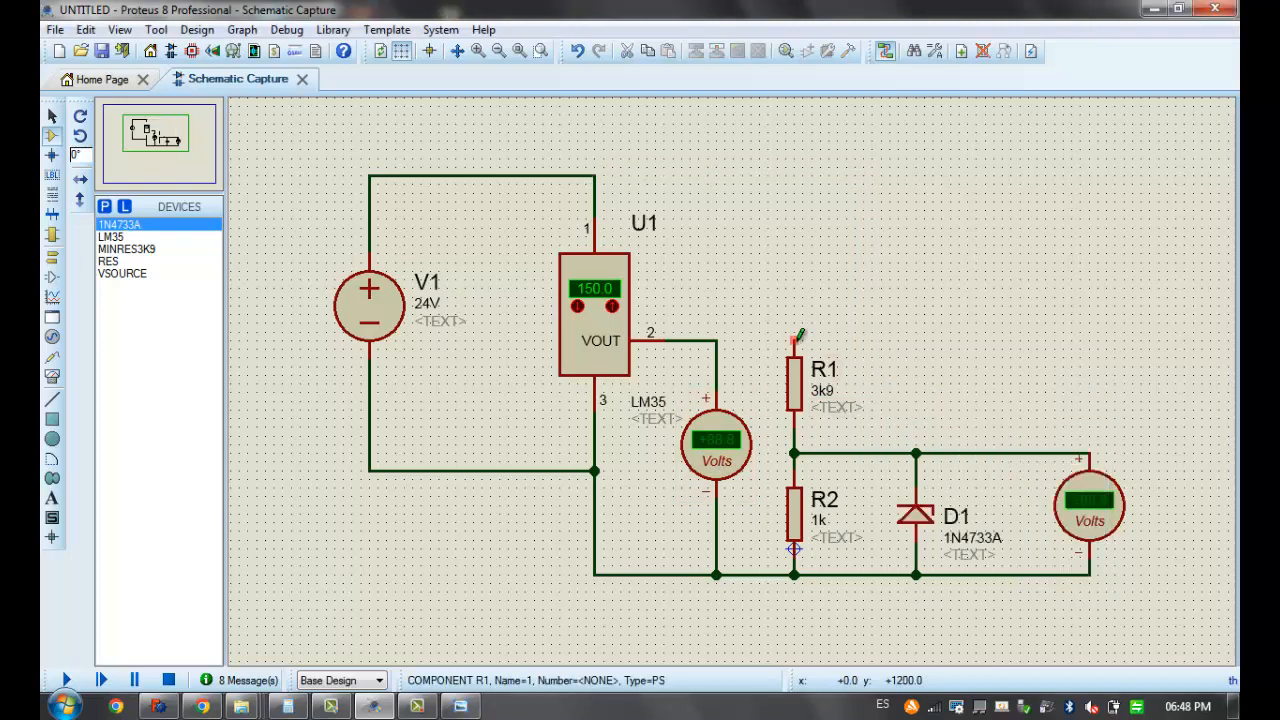
click(797, 340)
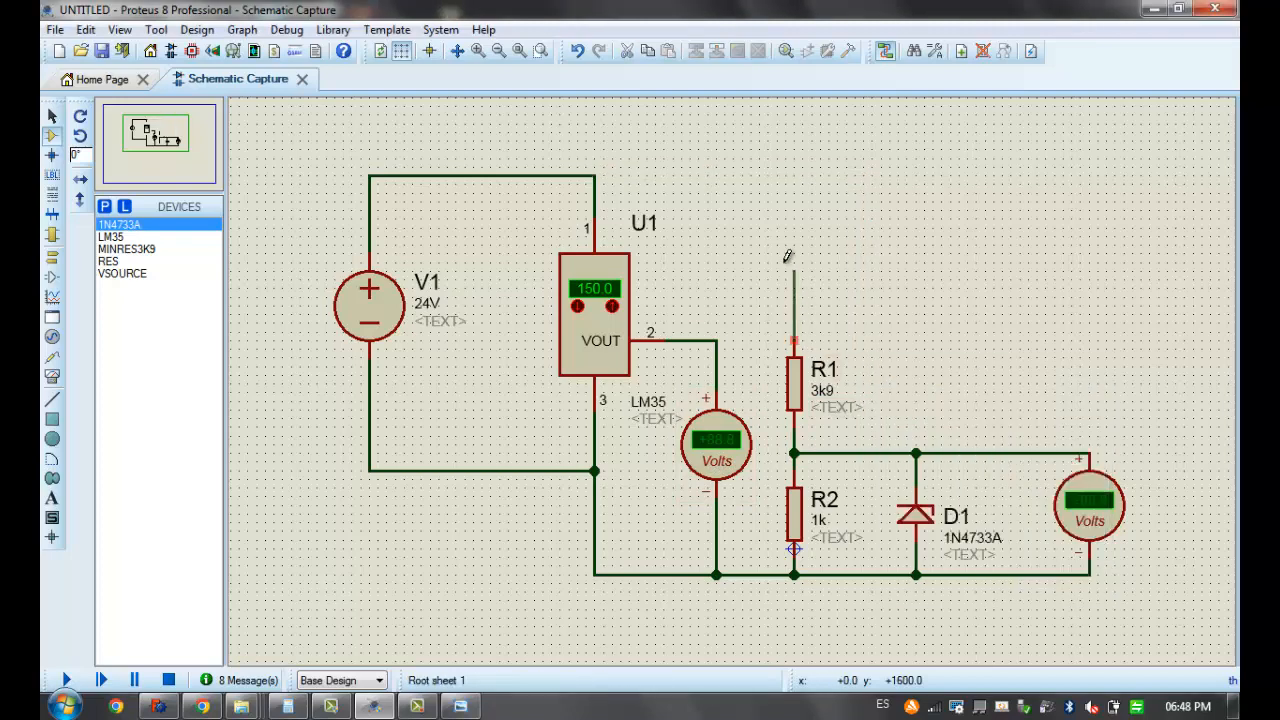
click(592, 168)
right_click(680, 157)
right_click(680, 157)
click(793, 338)
click(595, 176)
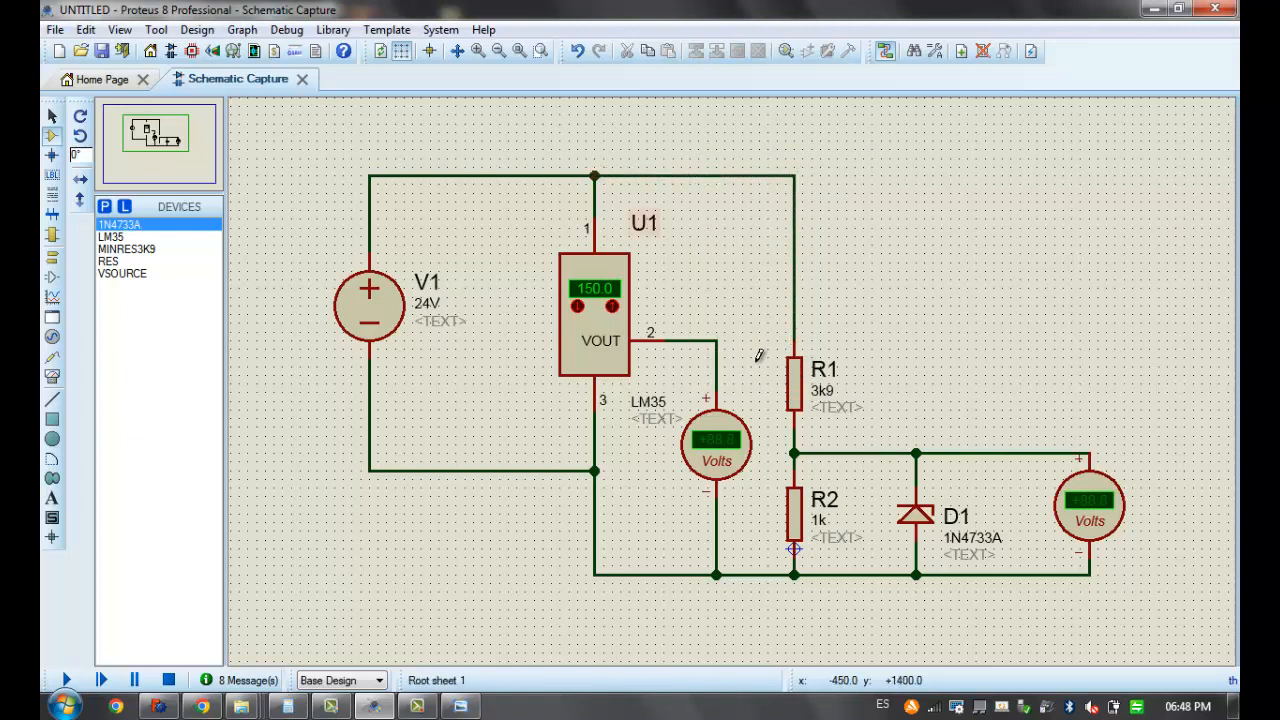
Set resistor R1 to 1k, and run and stop the simulation to read both voltmeters
double_click(799, 405)
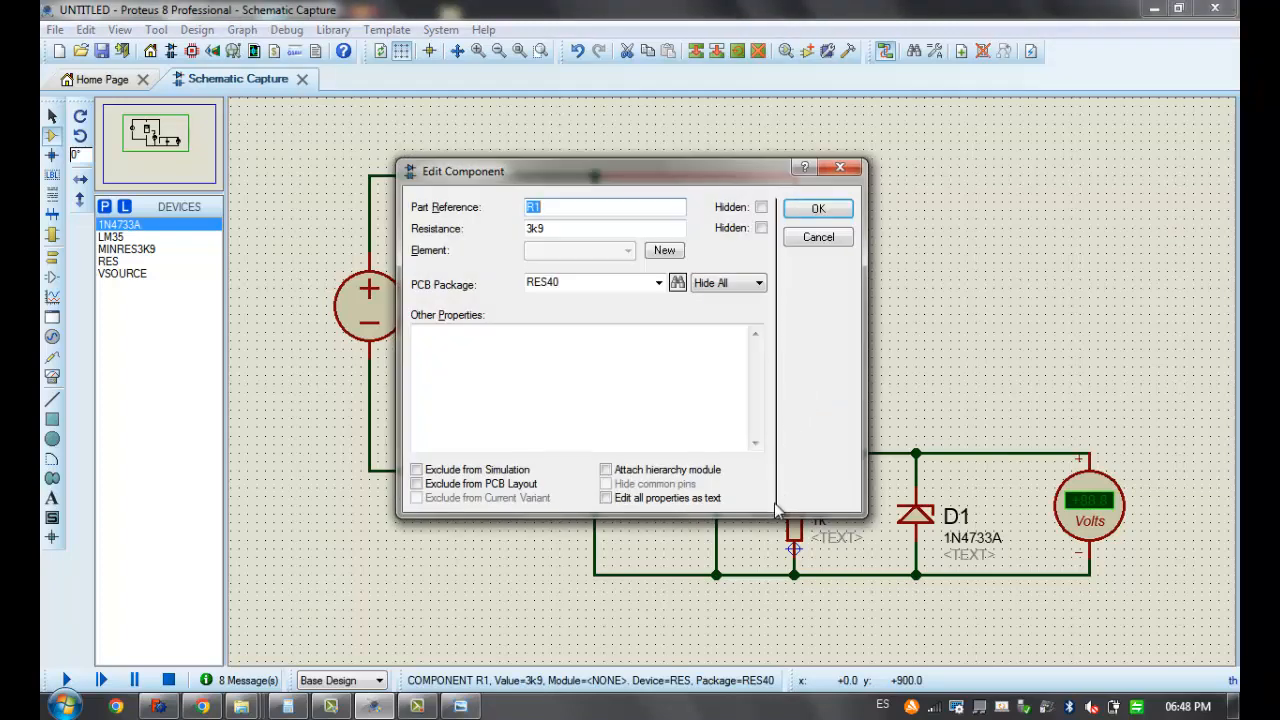
double_click(543, 228)
text(1k)
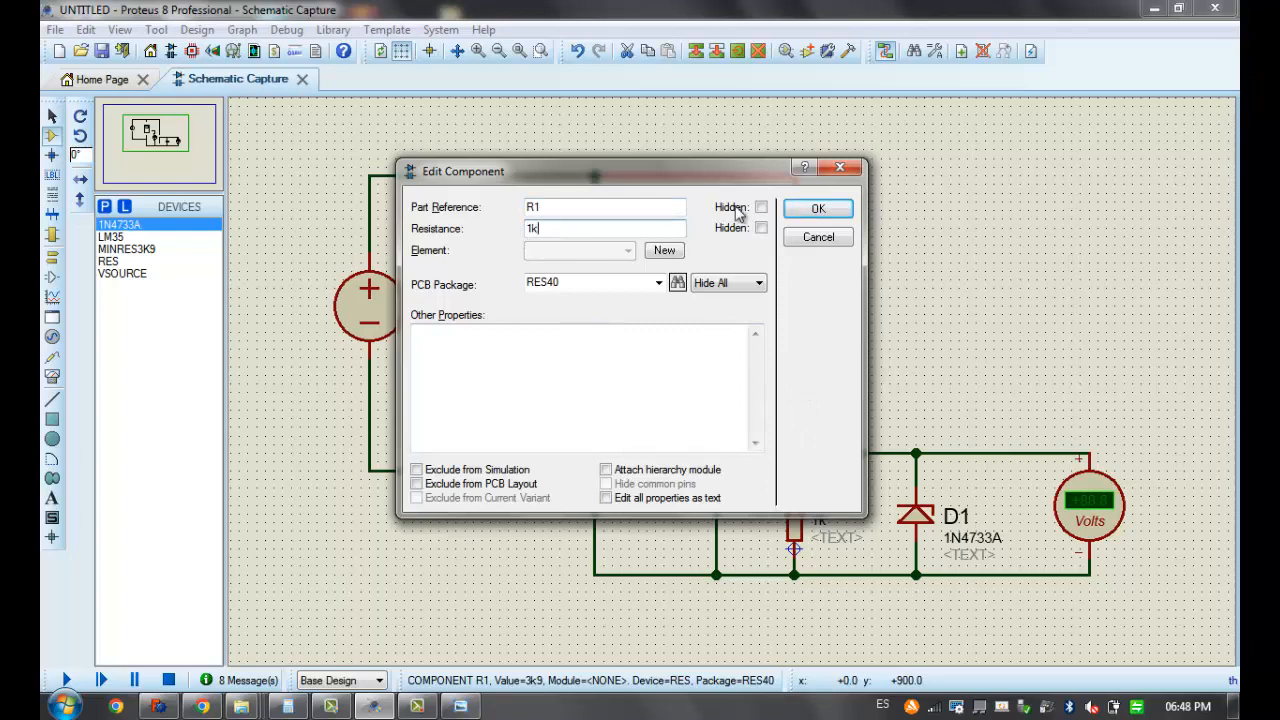
click(818, 208)
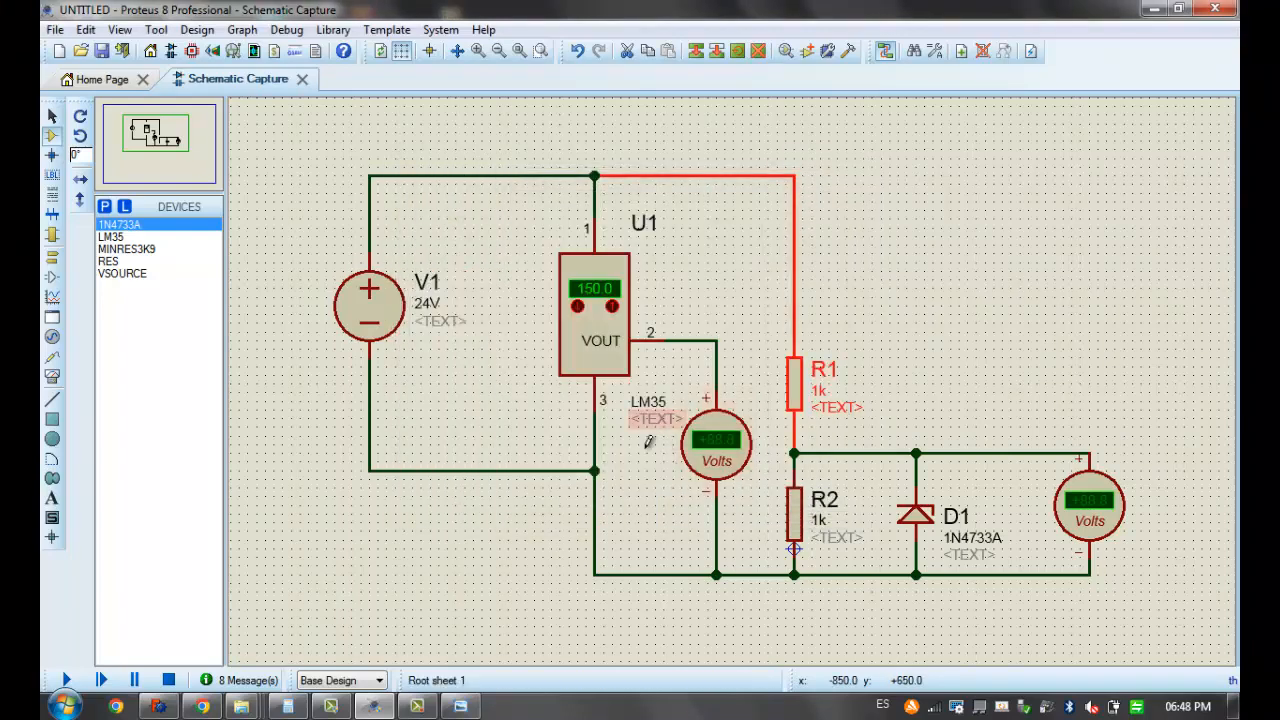
click(67, 679)
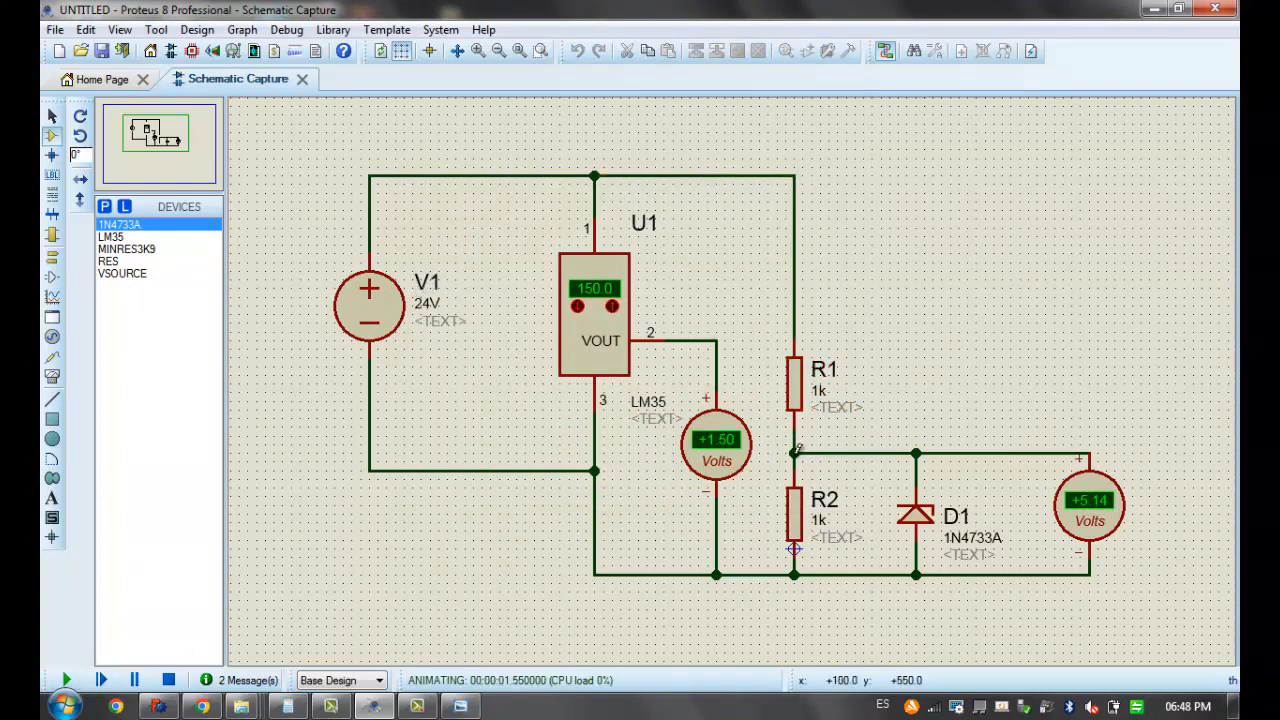
click(168, 680)
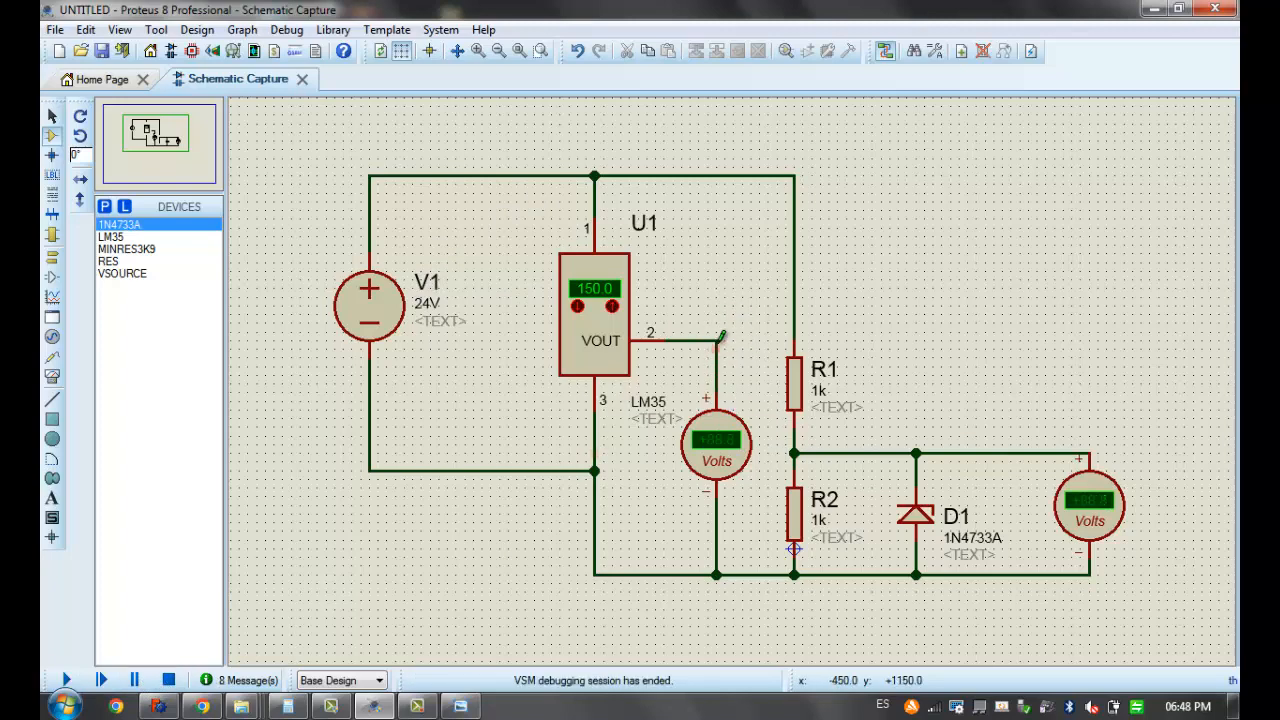
Move the first voltmeter's positive connection from VOUT to the R1–R2 junction, and run and stop the simulation to read it
right_click(718, 333)
right_click(720, 337)
click(716, 392)
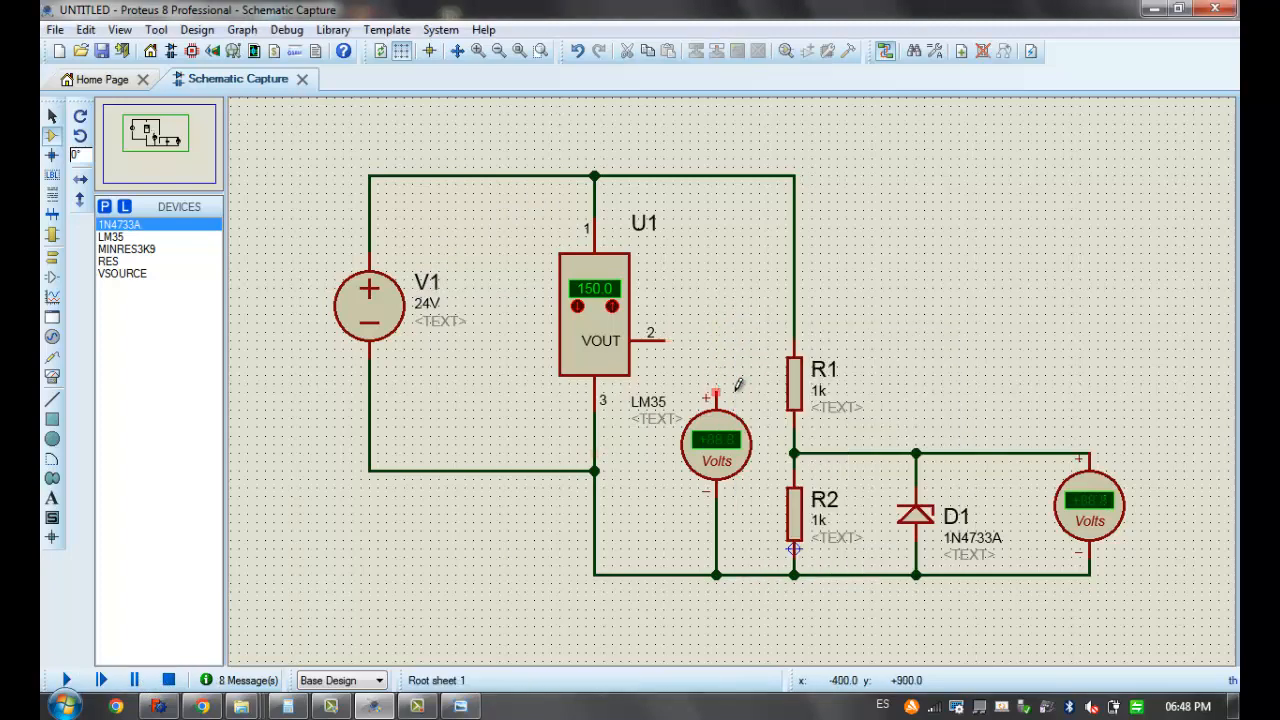
click(793, 453)
click(67, 680)
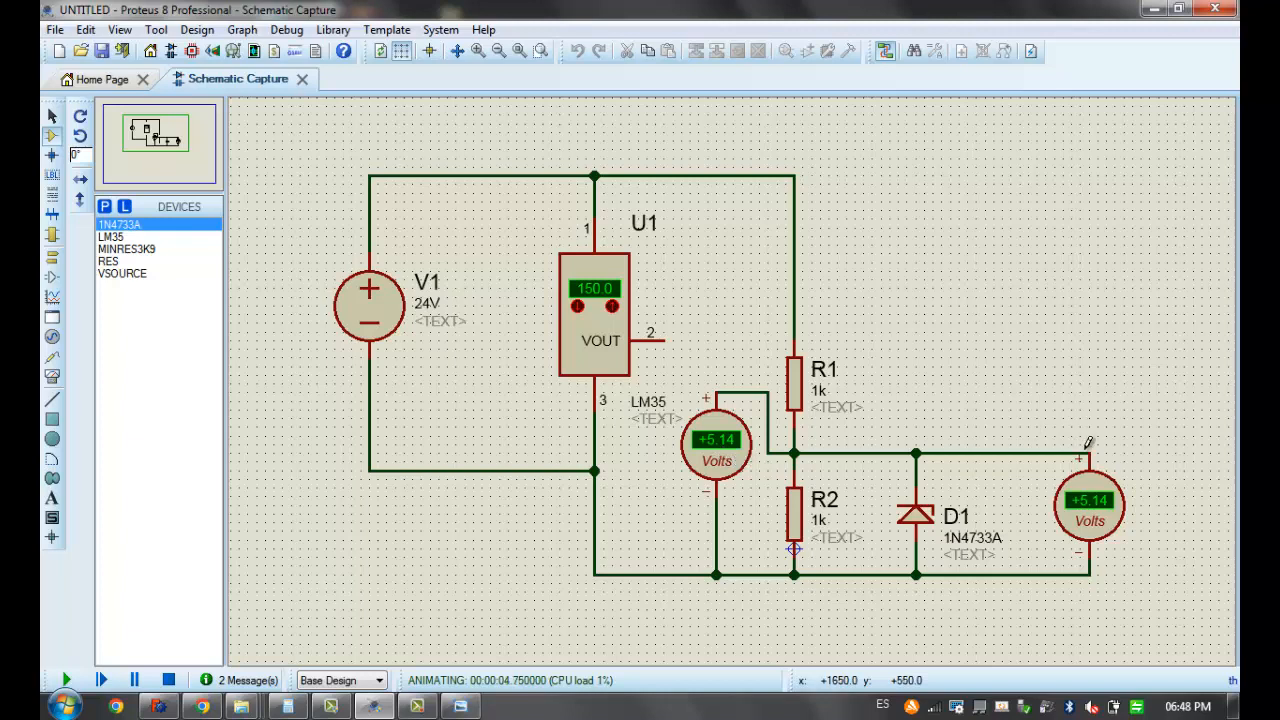
click(168, 680)
Simulate the divider with the wire between the R1–R2 junction and D1 removed, and restore that wire after stopping
right_click(866, 453)
right_click(866, 453)
click(68, 680)
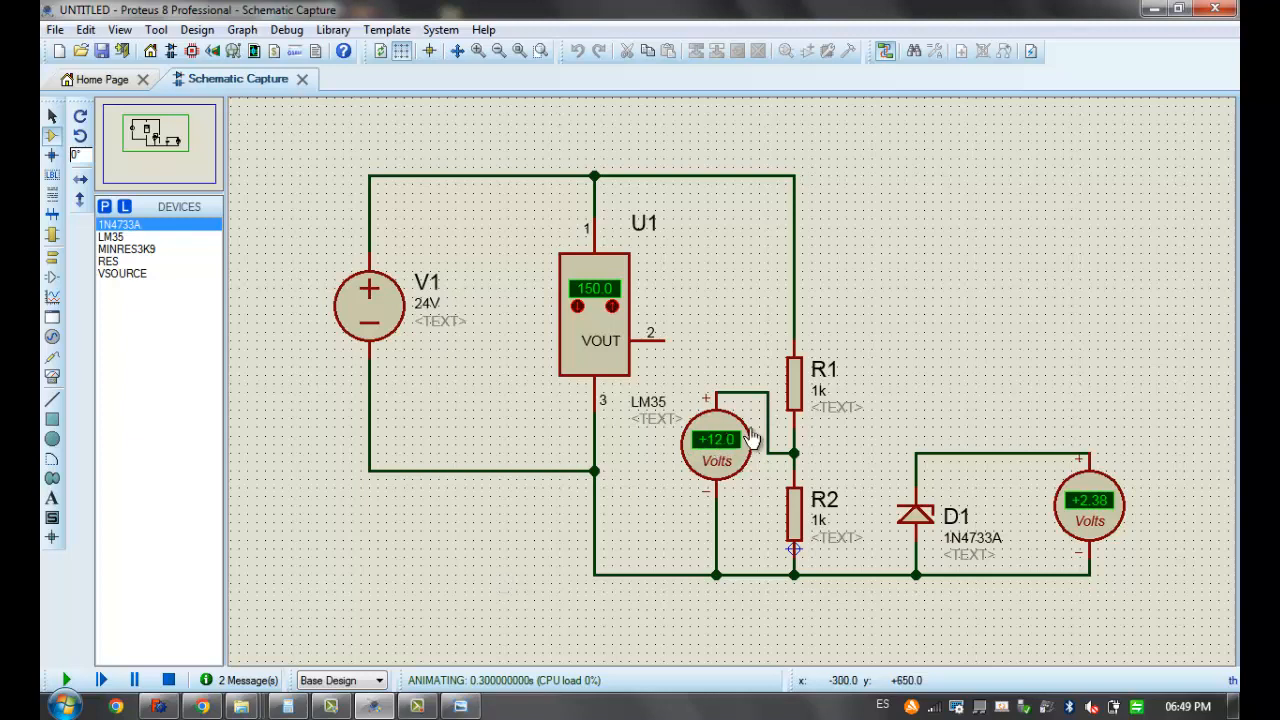
click(168, 680)
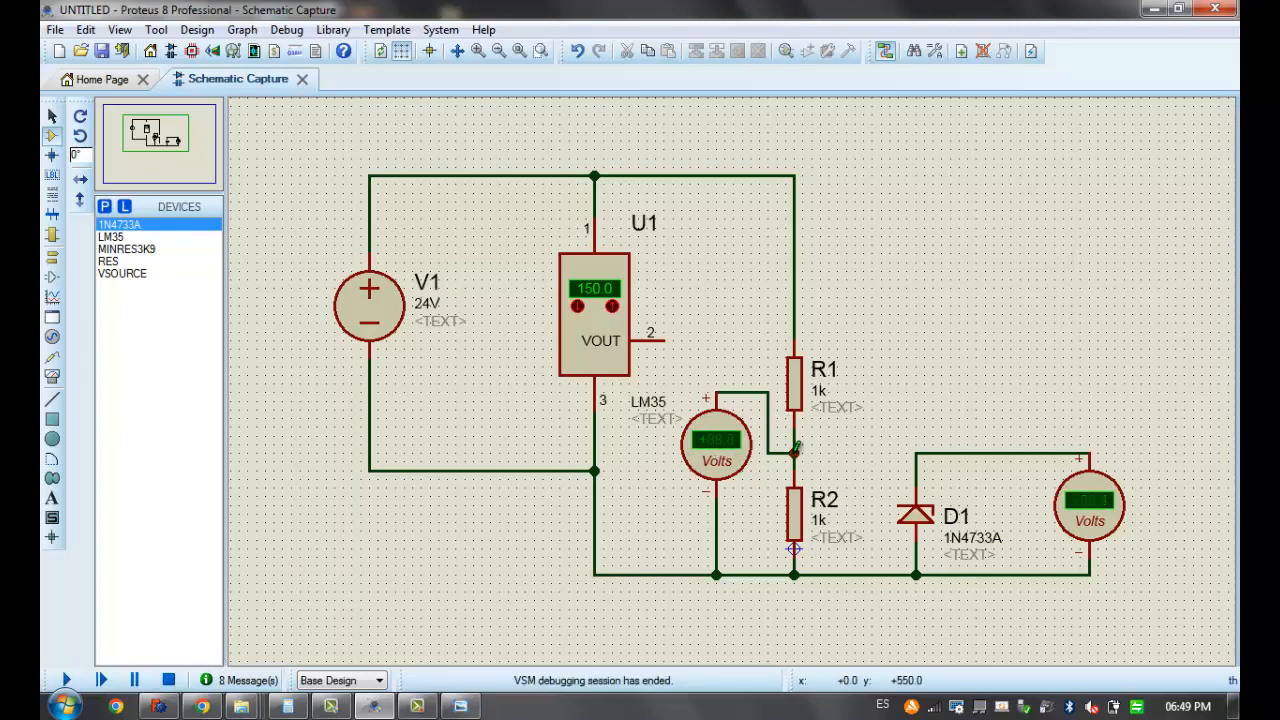
click(796, 453)
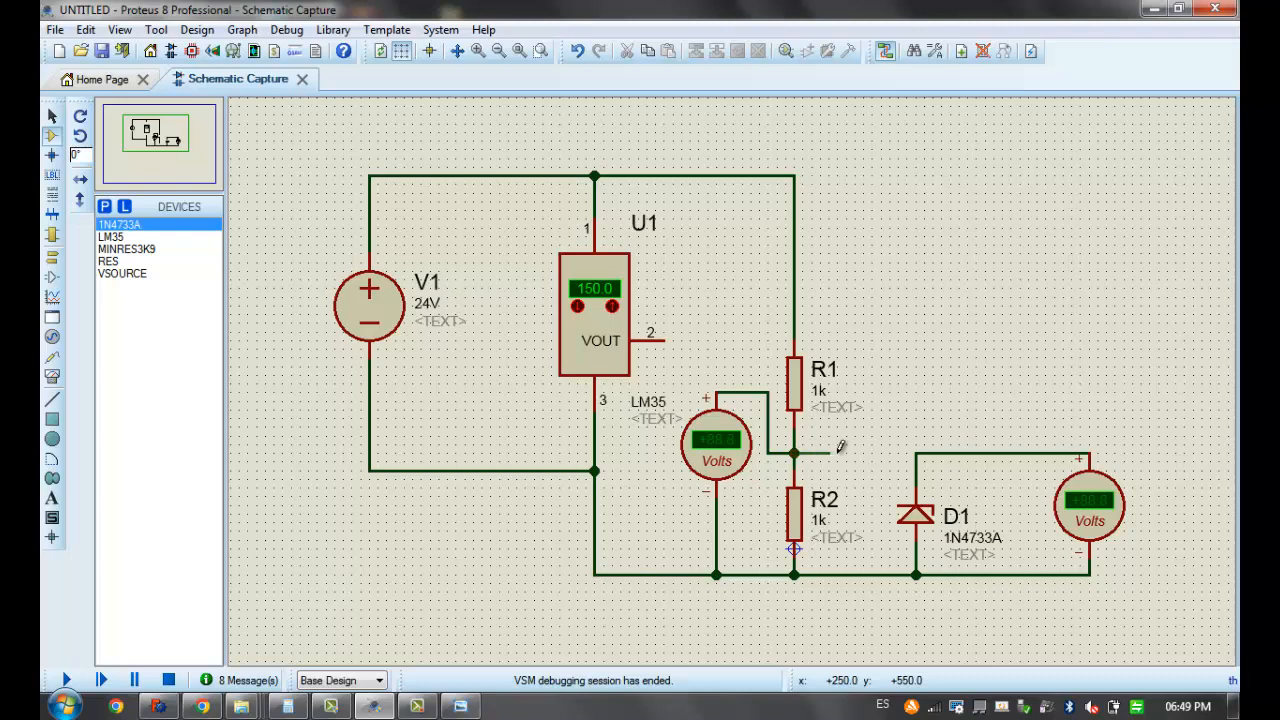
click(916, 452)
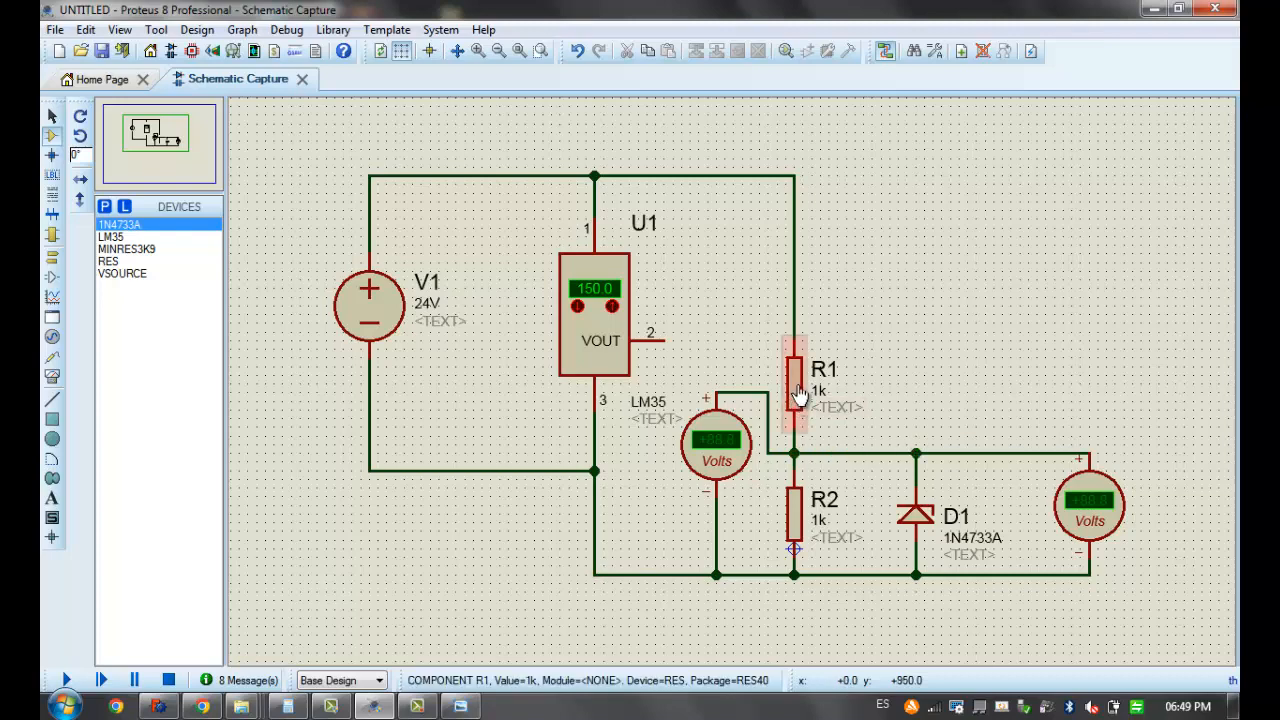
Set the resistance of R1 to 3k9
double_click(797, 393)
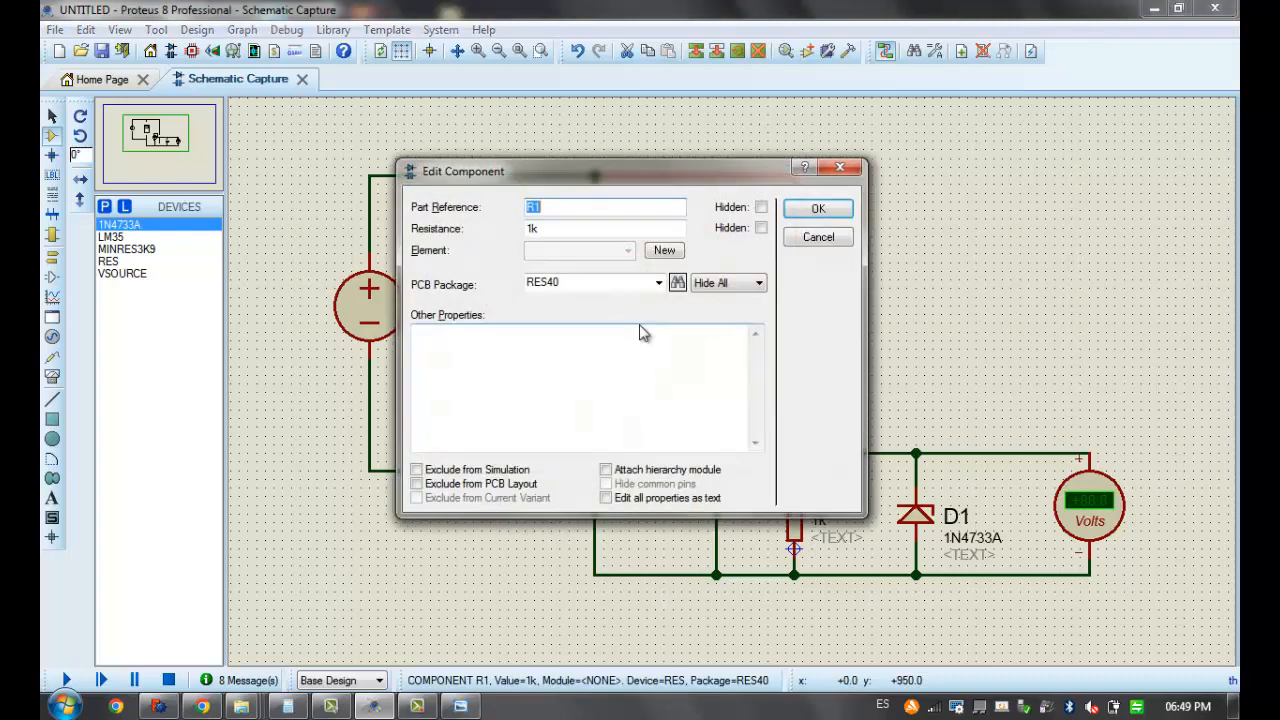
drag(529, 231, 521, 236)
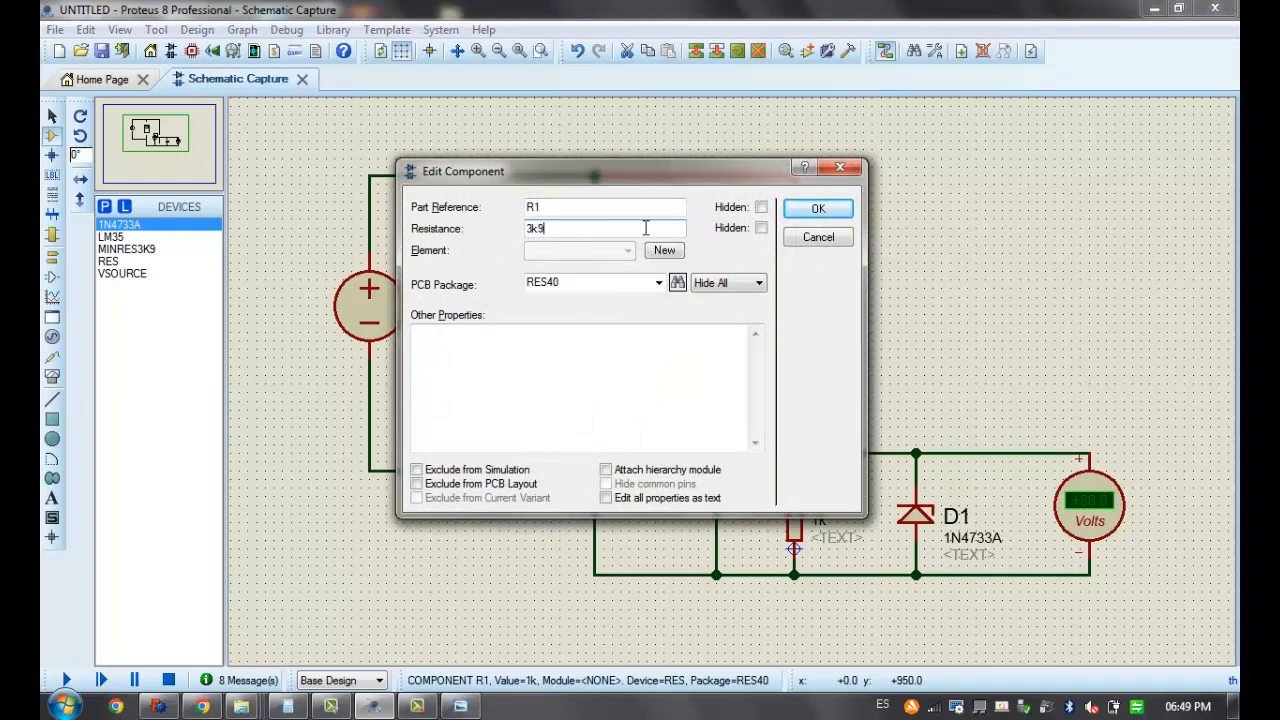
click(818, 208)
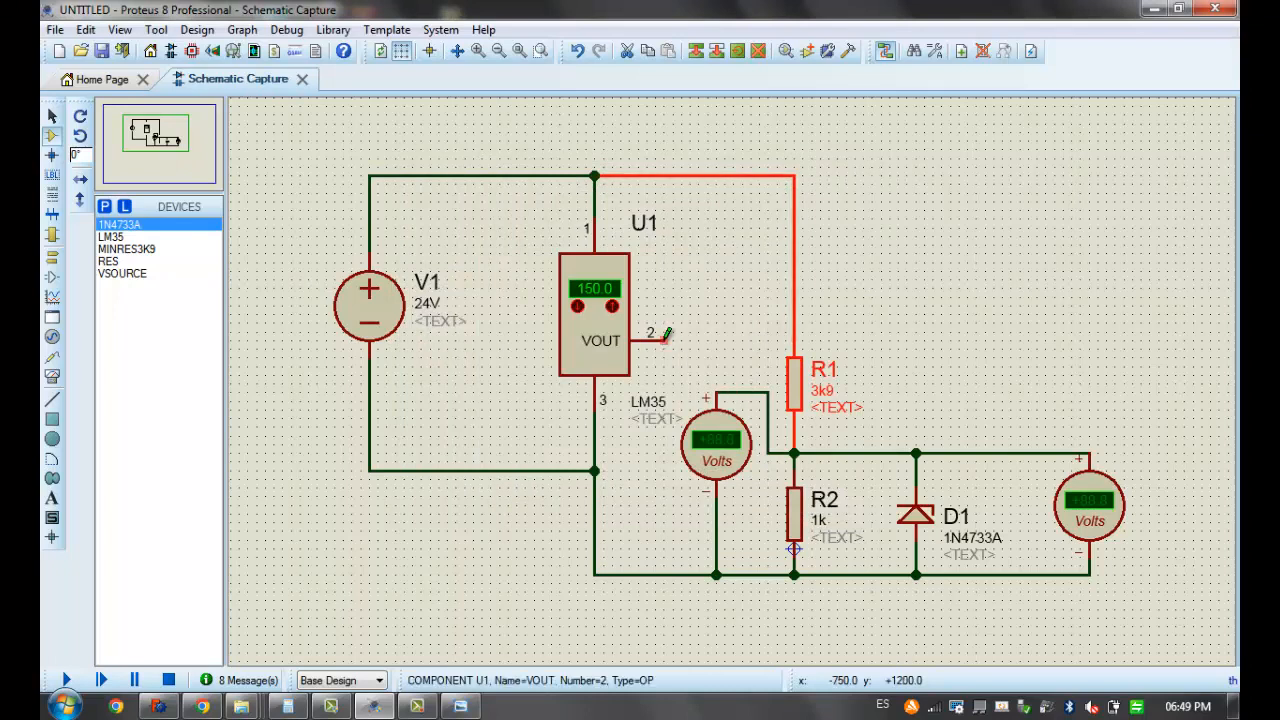
Rewire R1's upper end and the first voltmeter's positive terminal to LM35 VOUT, deleting their wires to the supply line and the R1–R2 junction
click(667, 339)
click(716, 391)
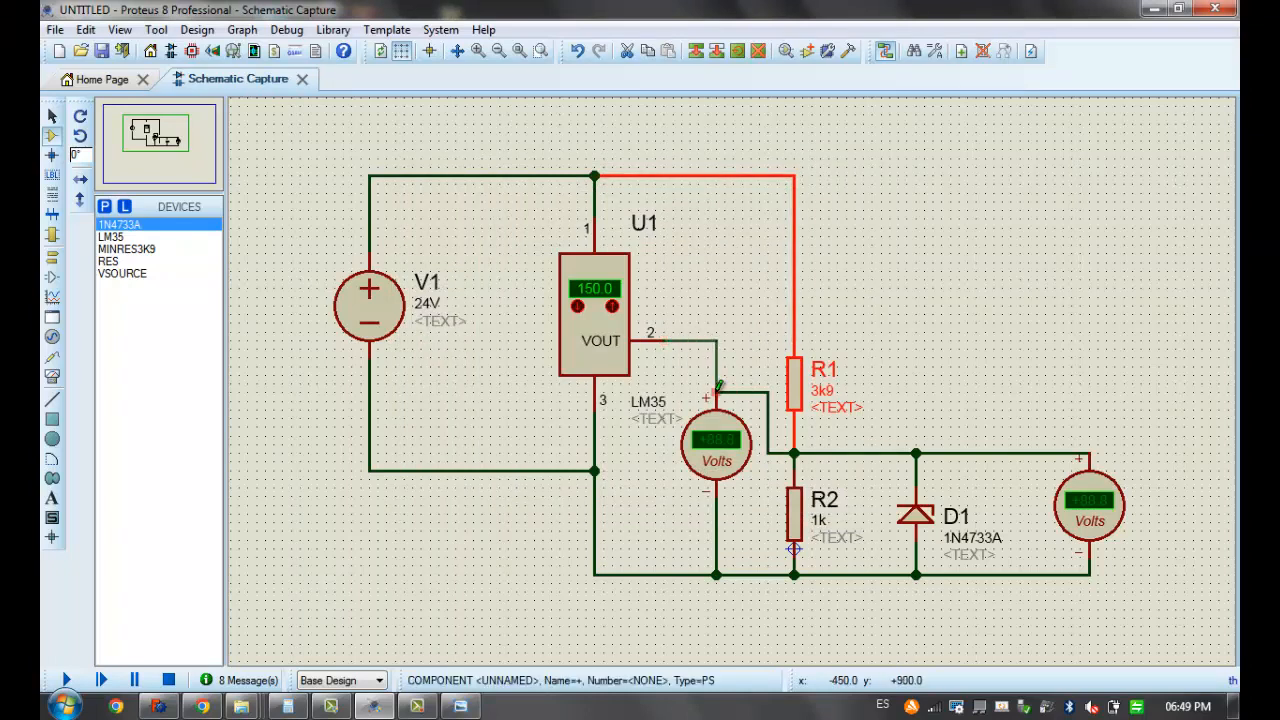
right_click(799, 284)
right_click(799, 284)
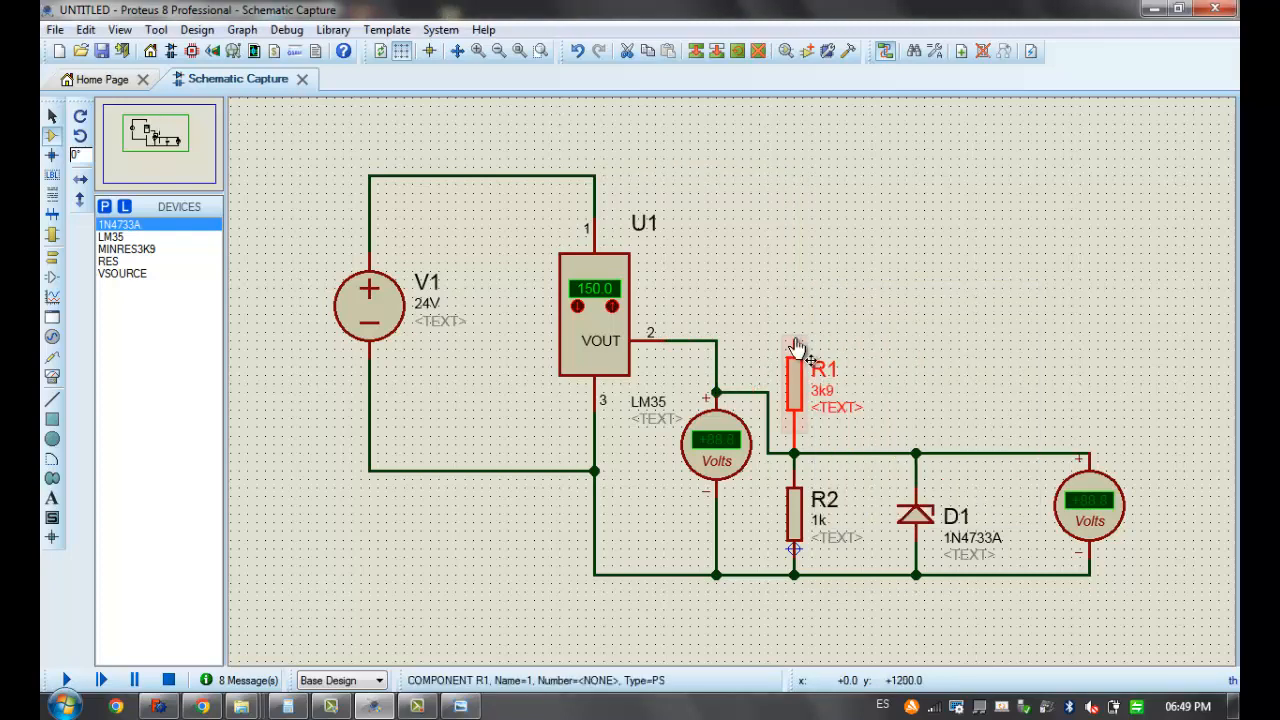
click(795, 319)
click(797, 333)
click(716, 341)
right_click(742, 391)
right_click(742, 391)
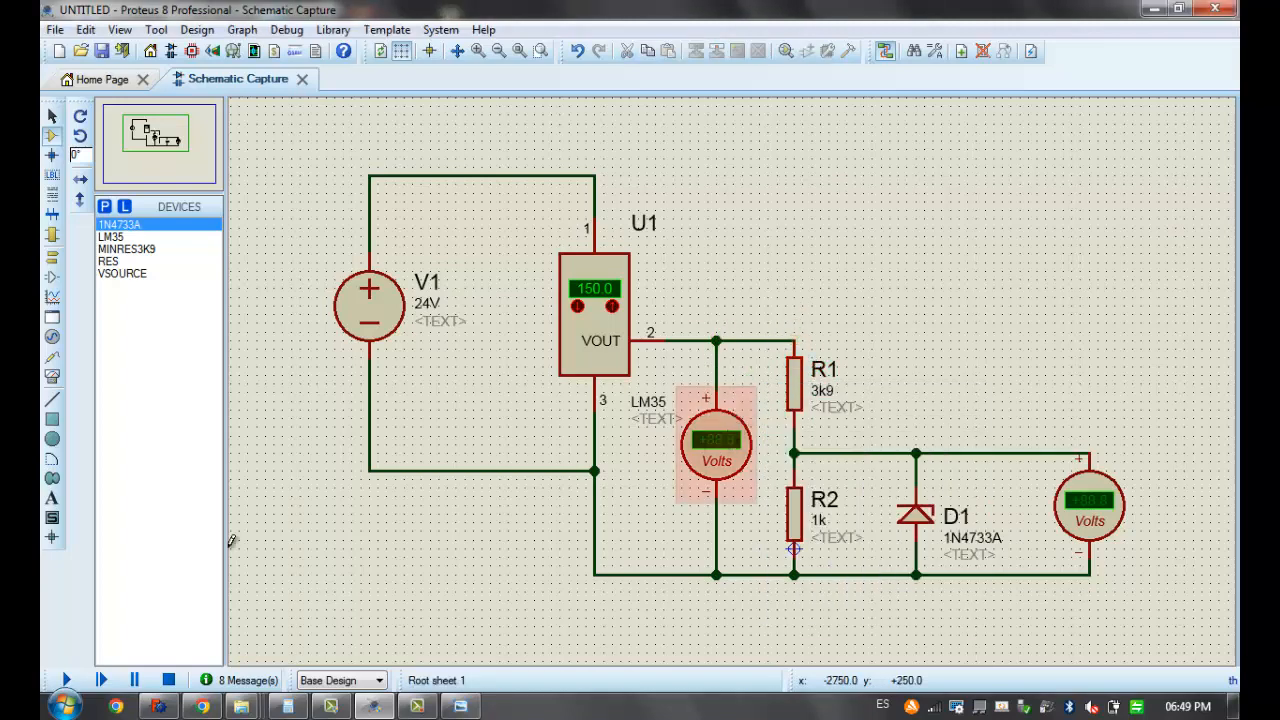
Run the simulation, lower the LM35 temperature and raise it to 130.0 while reading both voltmeters, and stop the simulation
click(66, 680)
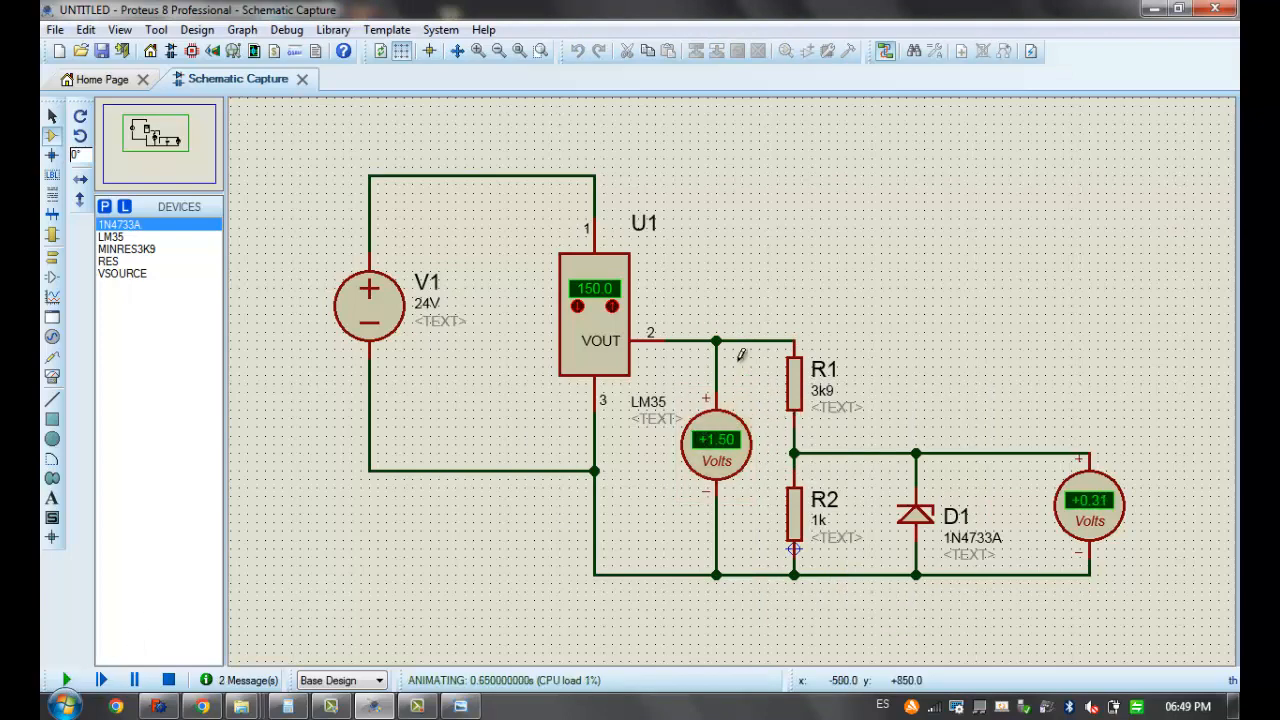
scroll(798, 305, down, 3)
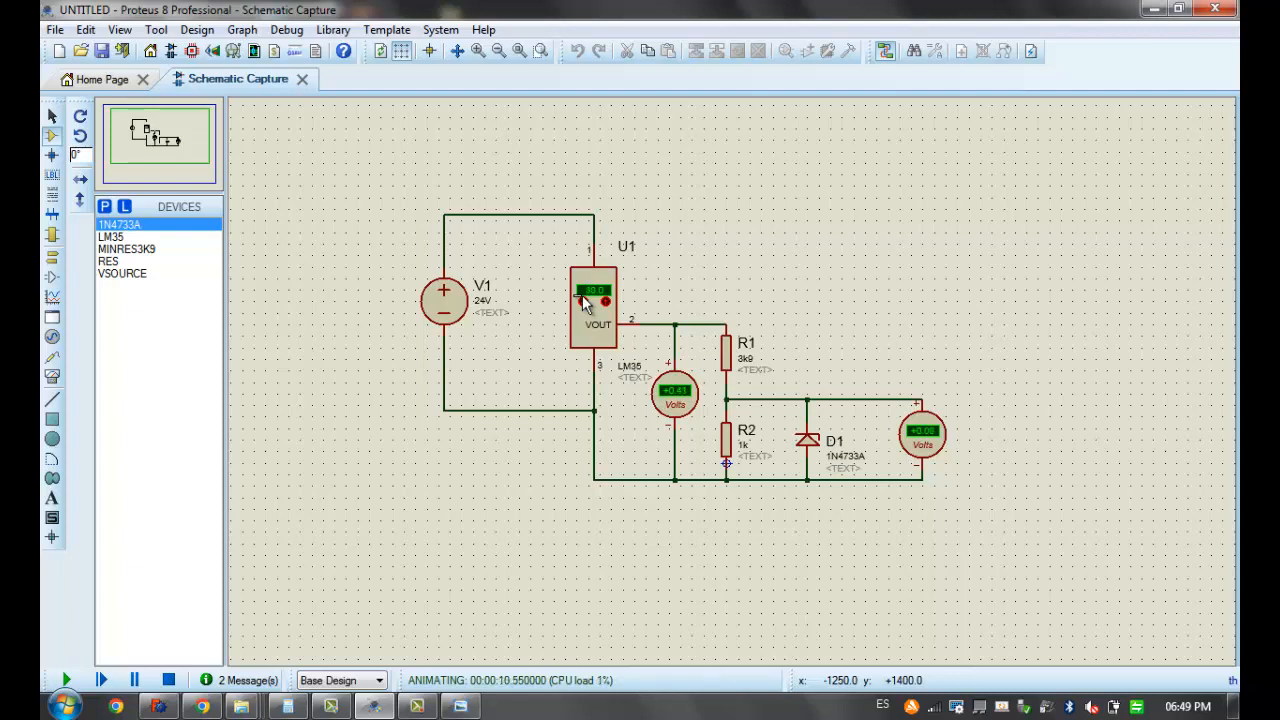
click(582, 297)
click(582, 297)
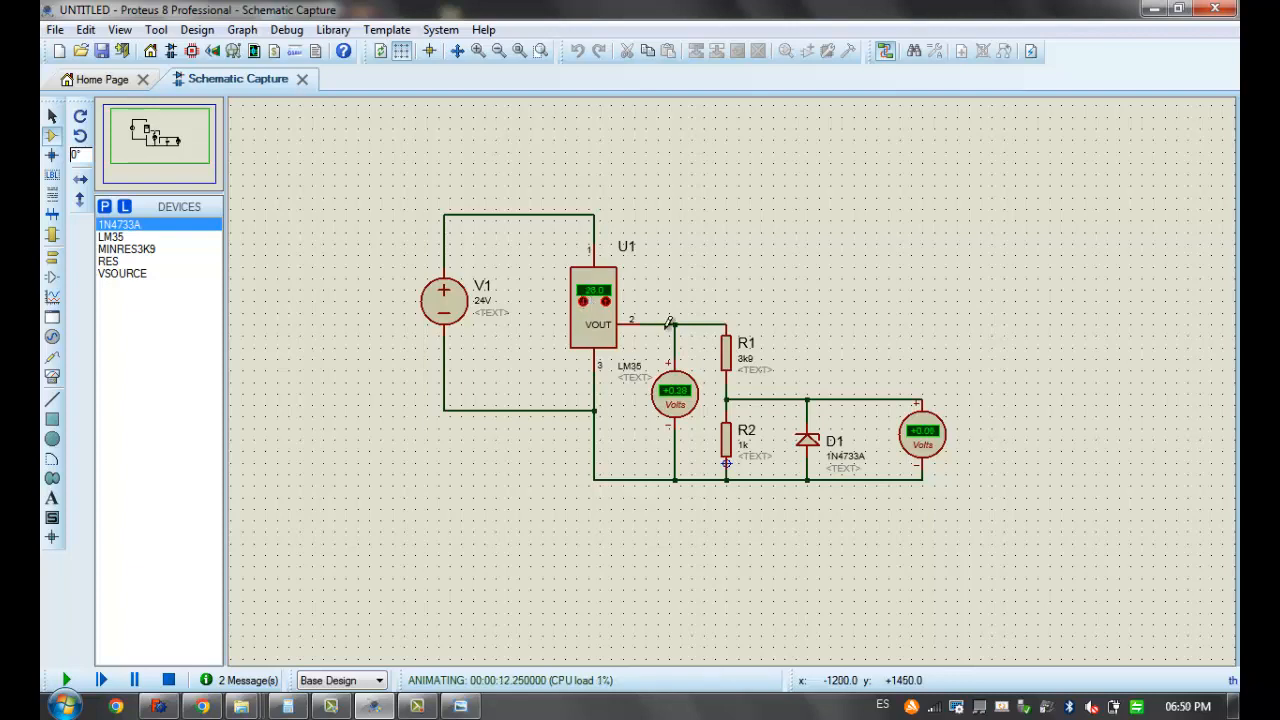
click(606, 300)
middle_click(730, 362)
click(796, 402)
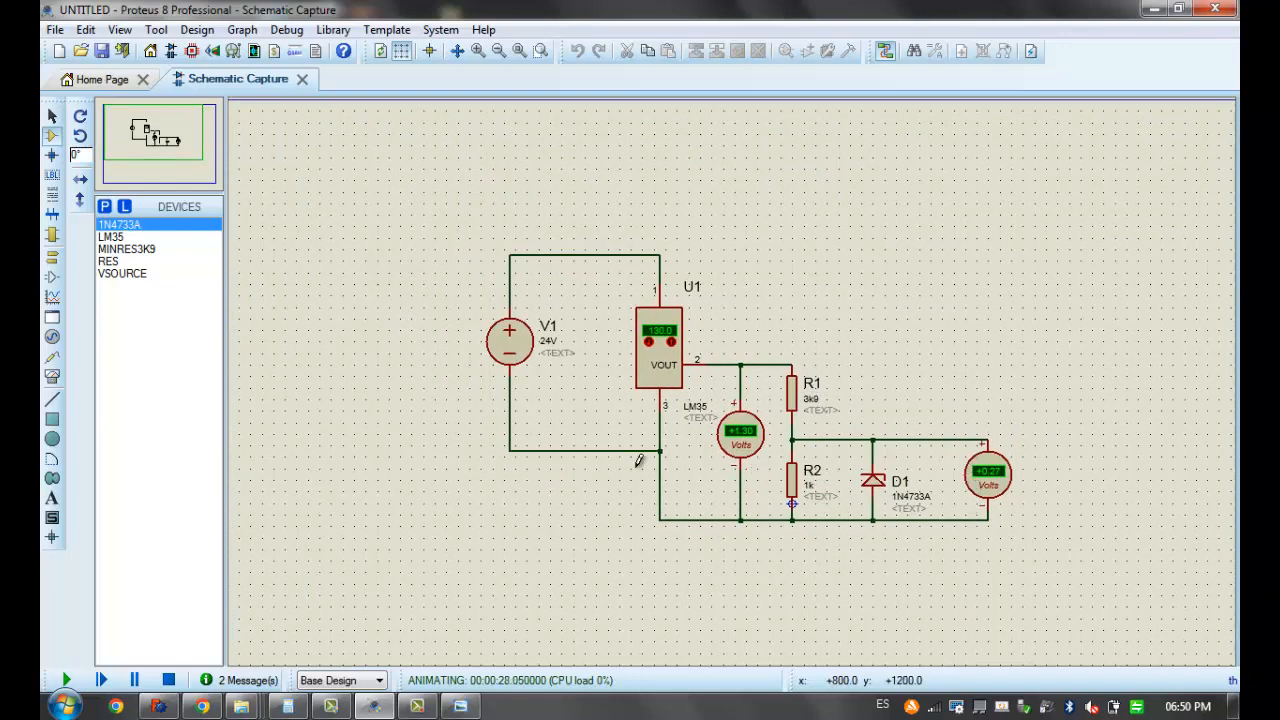
click(168, 680)
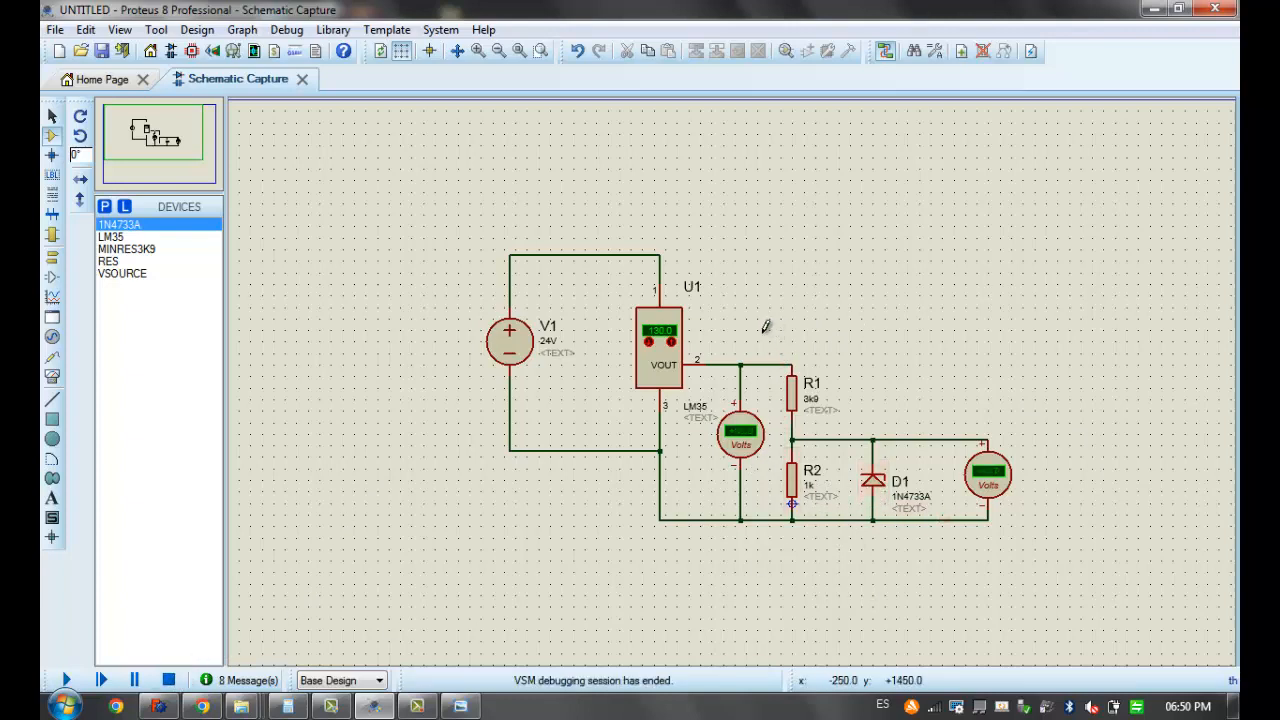
drag(762, 344, 846, 578)
click(862, 396)
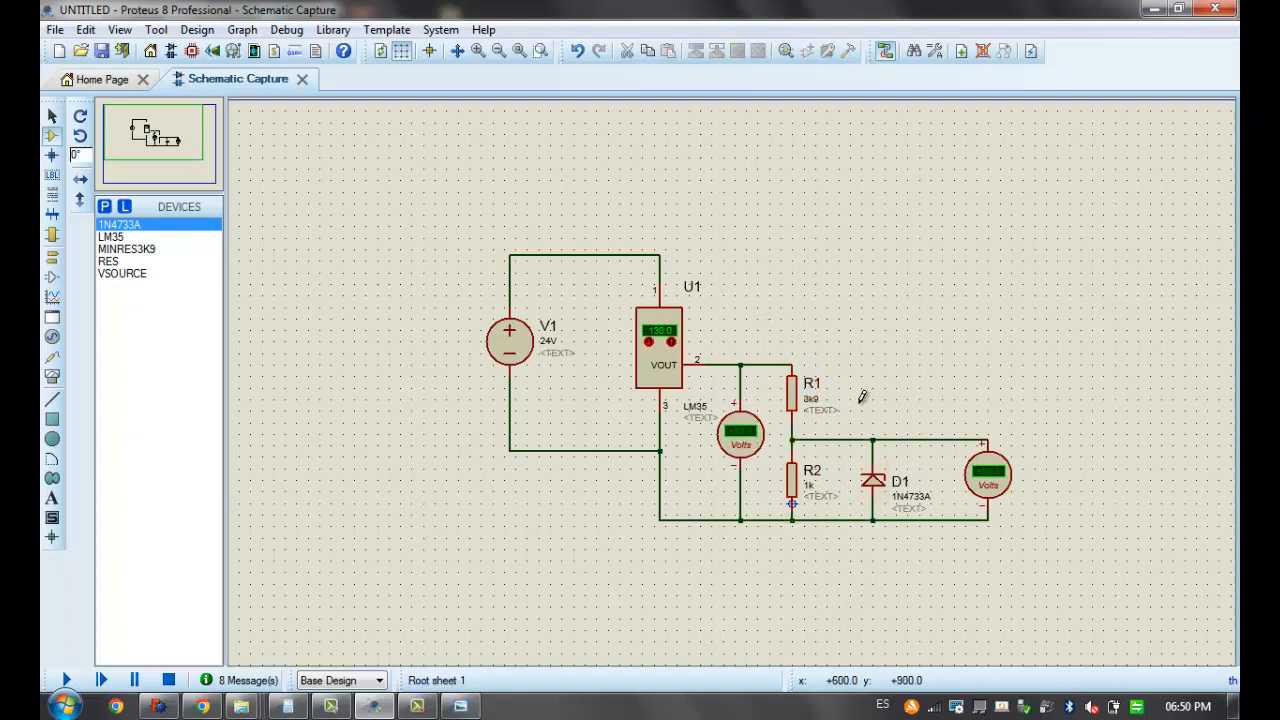
drag(846, 404, 940, 576)
click(858, 345)
drag(437, 203, 723, 595)
click(397, 474)
Save the project as SensorTemperatura in the SensorTemperatura folder, reached through D:, EMI, DocumentosTS_SistemasElectronicos and Semestre I-2024
click(55, 29)
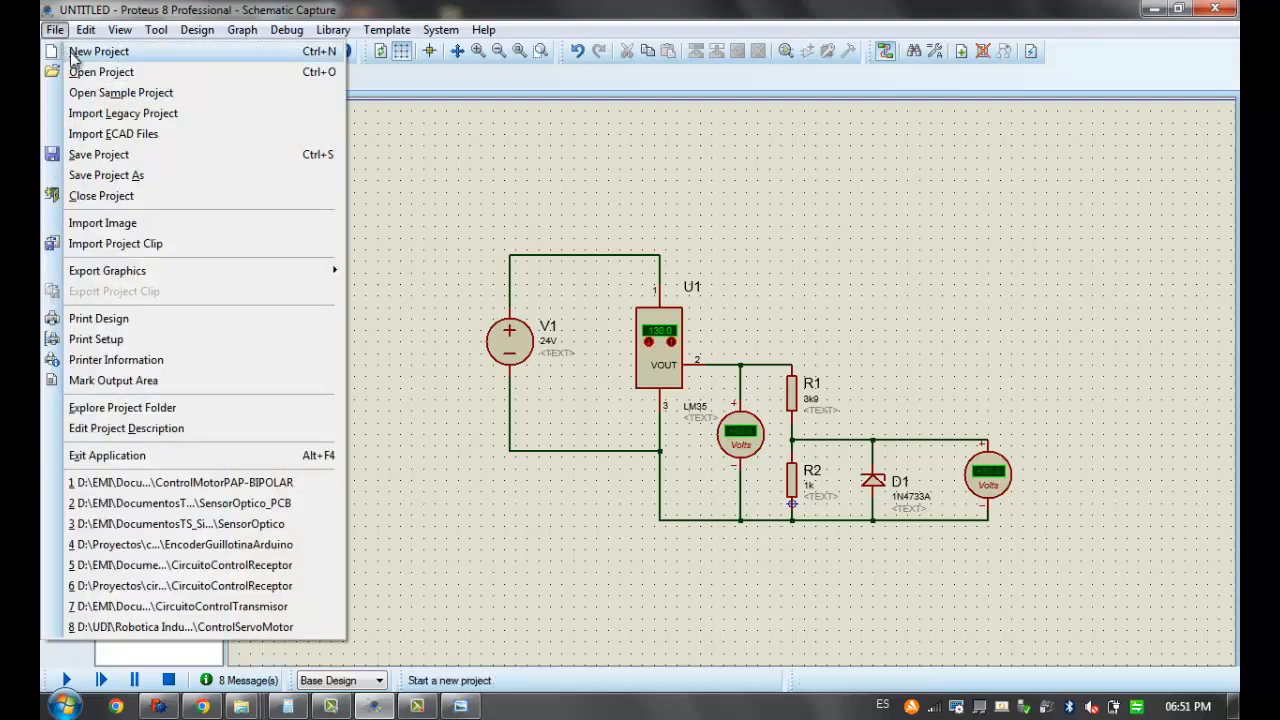
click(161, 180)
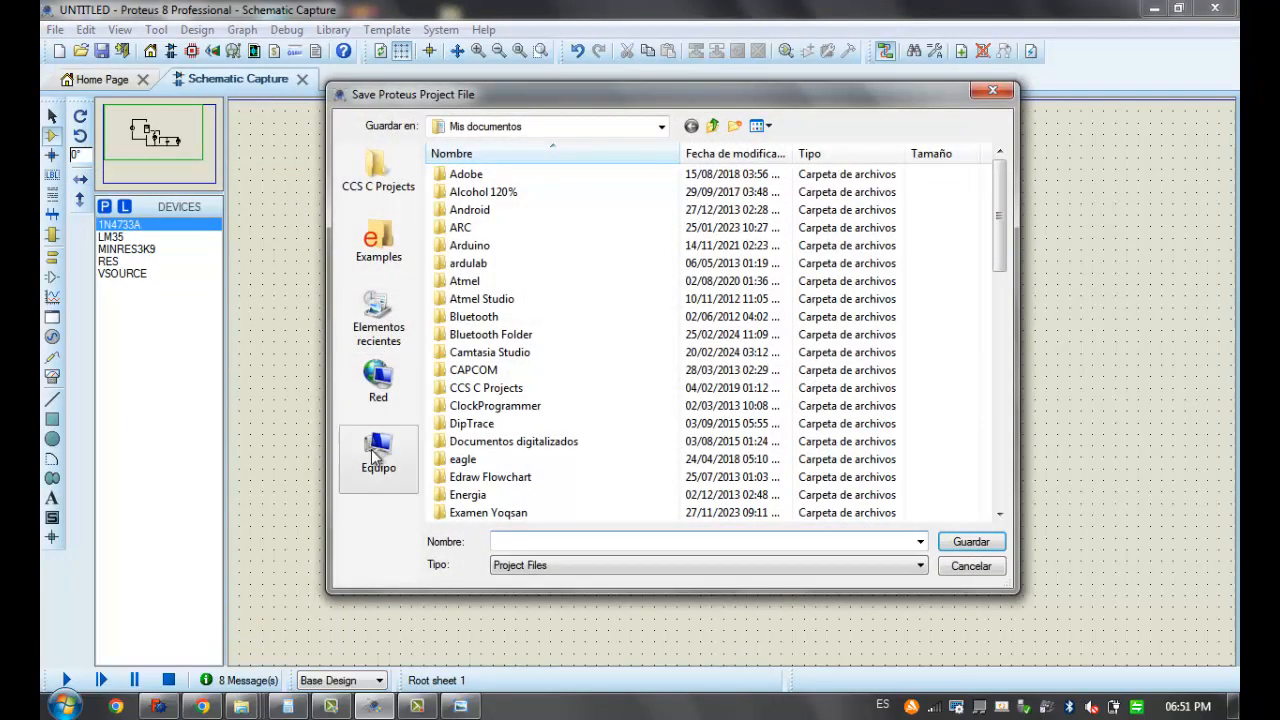
click(379, 456)
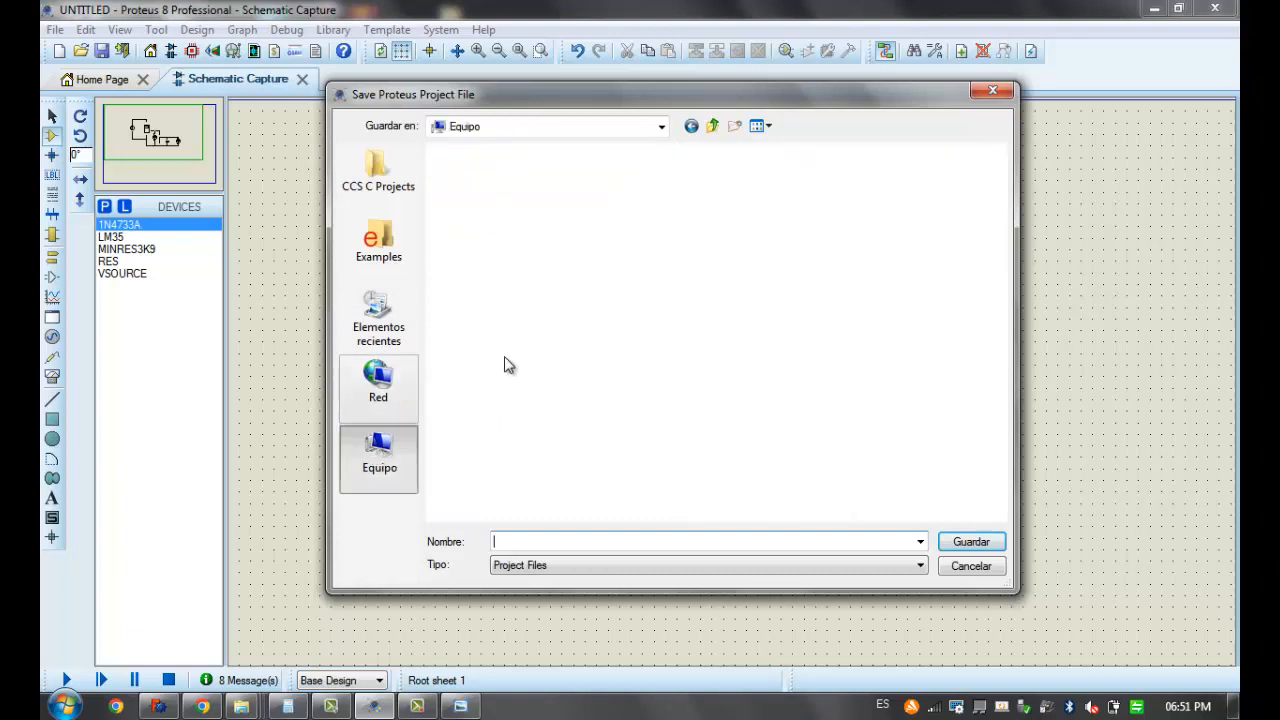
double_click(720, 200)
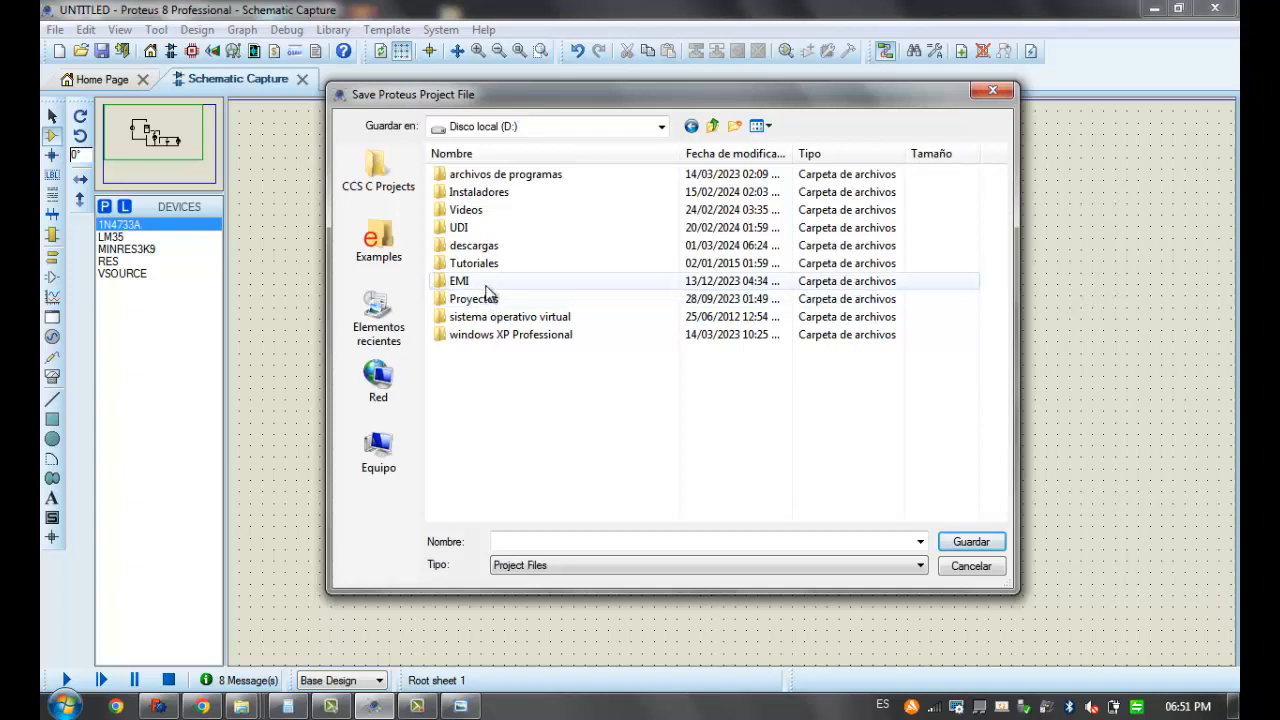
double_click(488, 282)
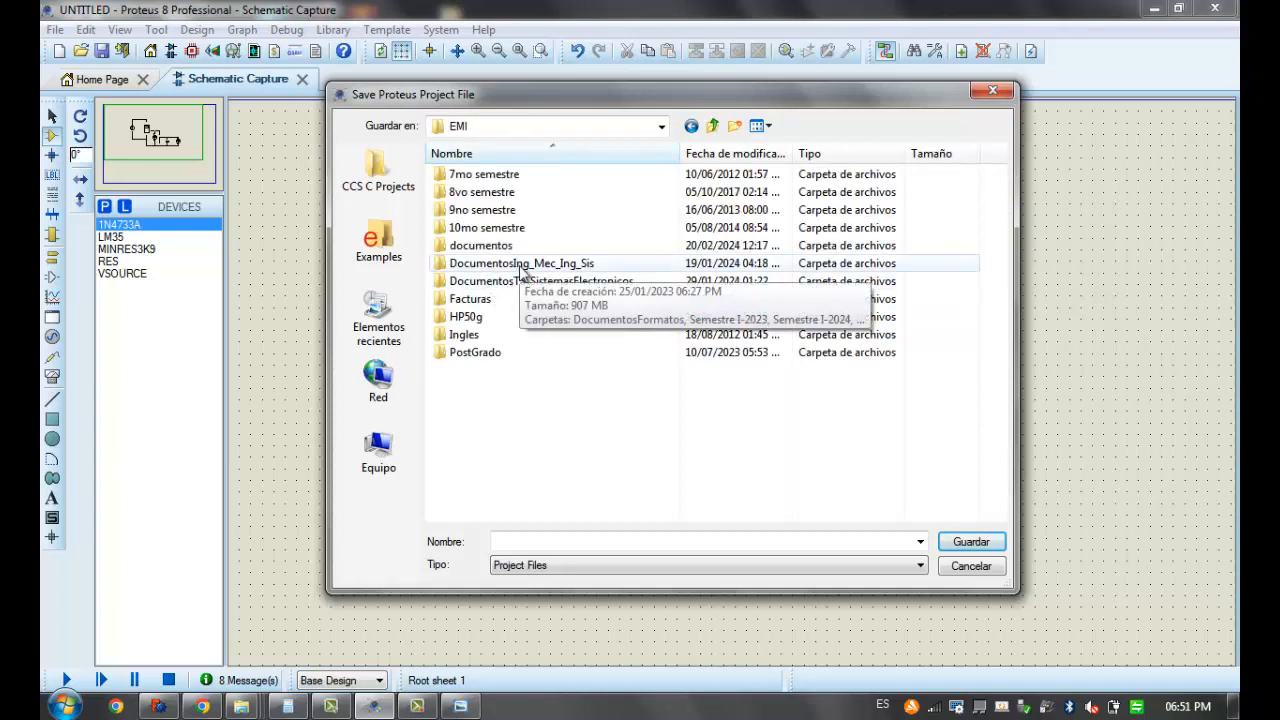
double_click(520, 281)
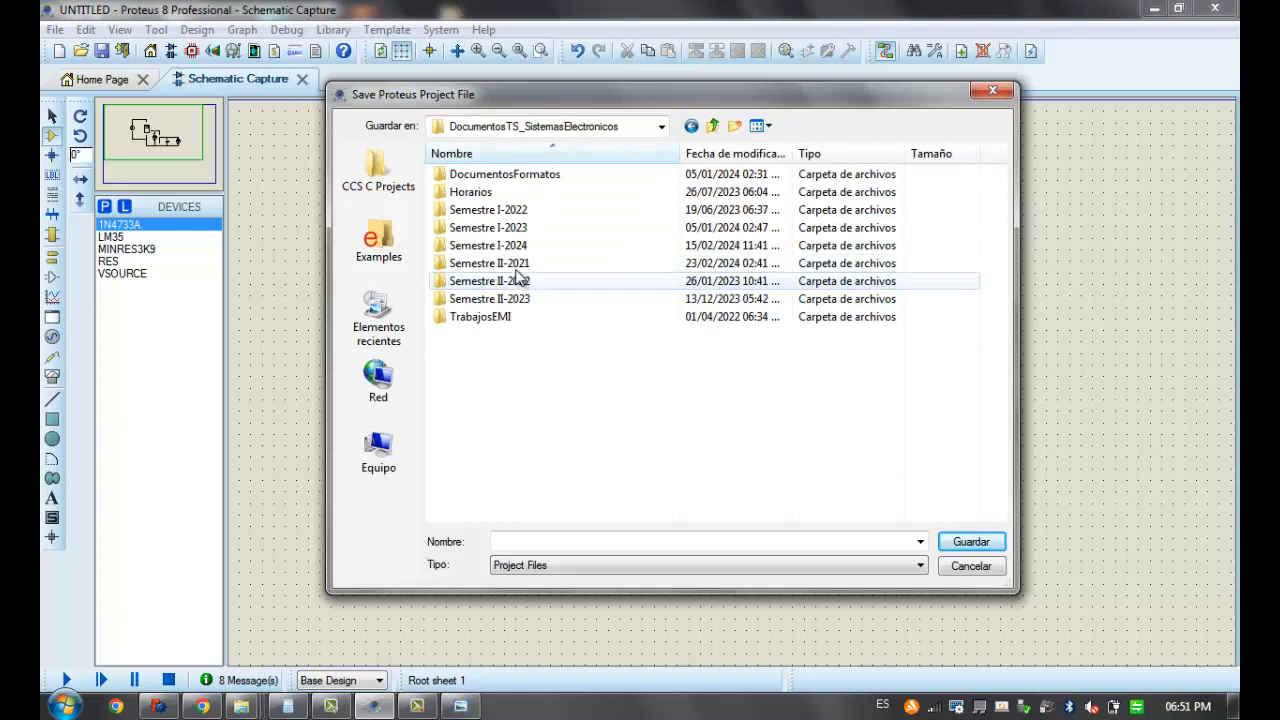
double_click(507, 247)
double_click(527, 182)
double_click(520, 193)
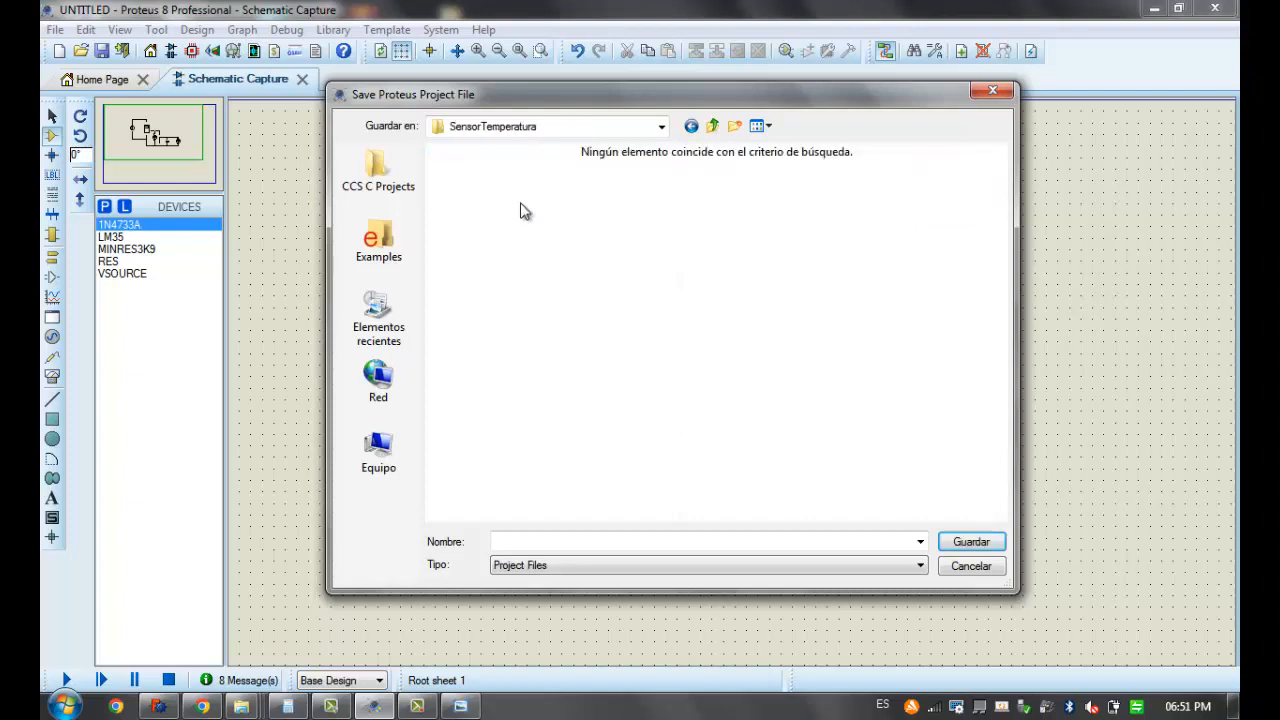
click(547, 542)
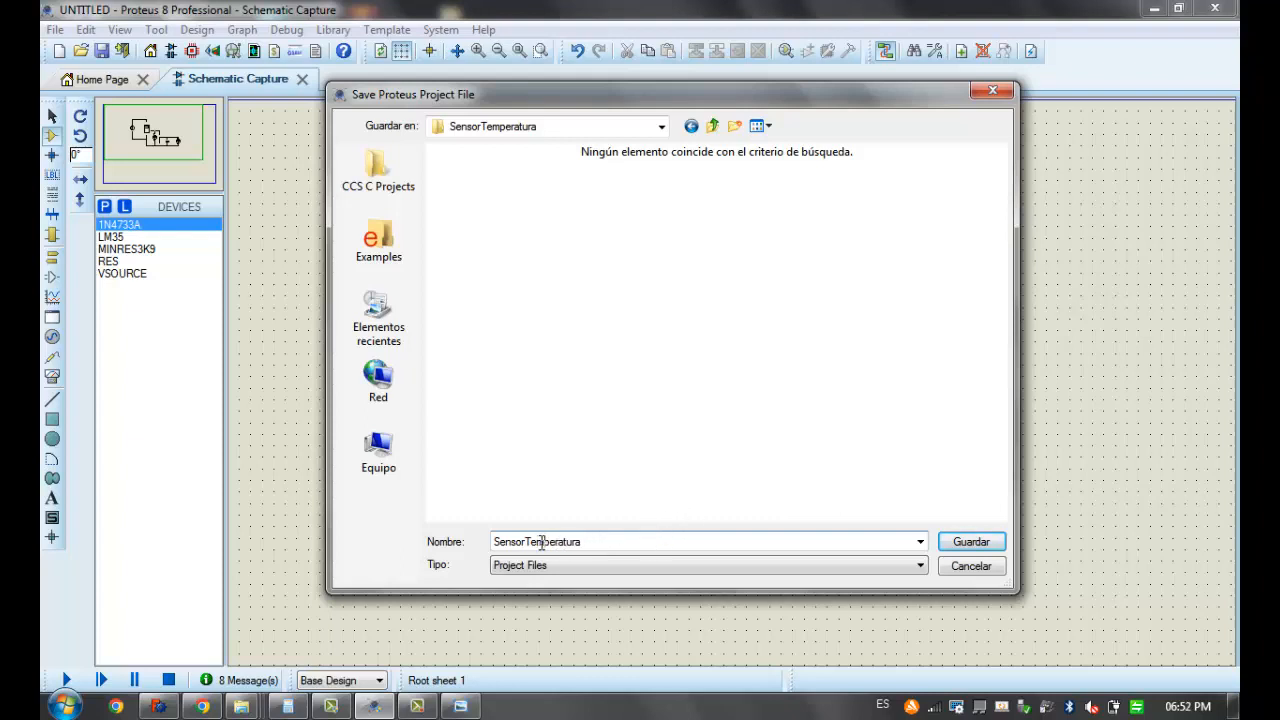
click(965, 540)
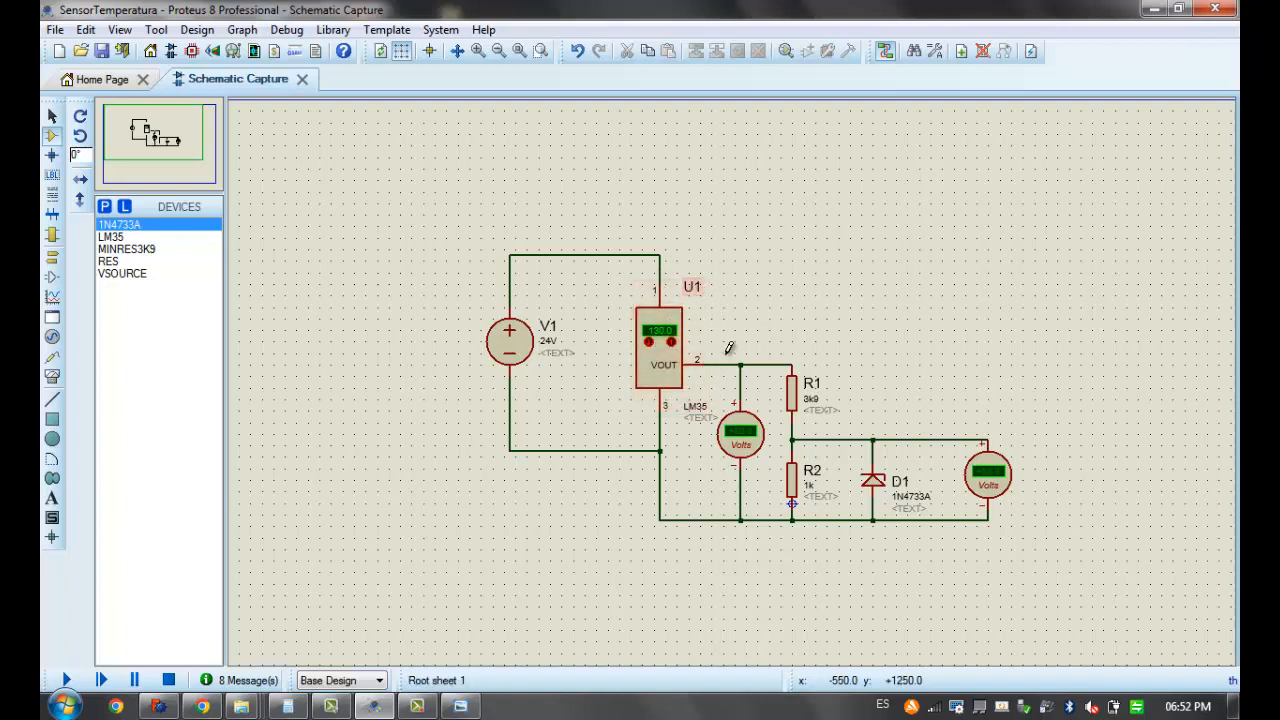
drag(717, 325, 1043, 567)
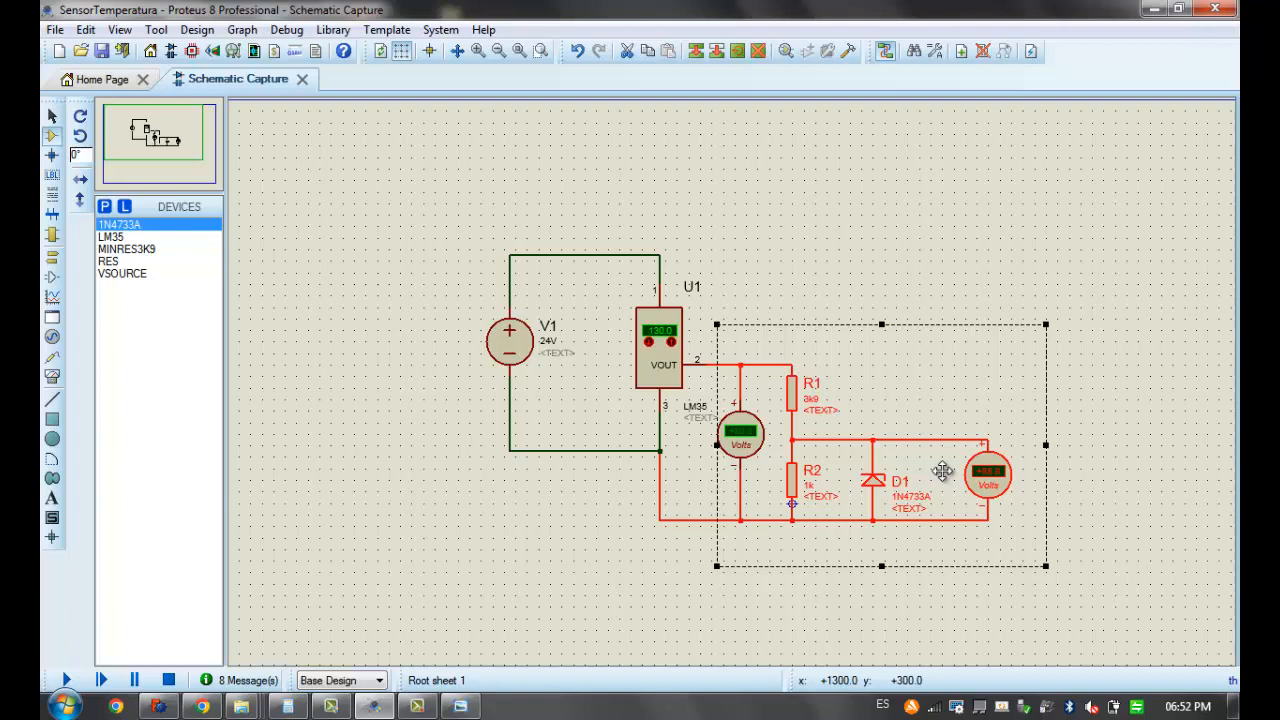
click(786, 254)
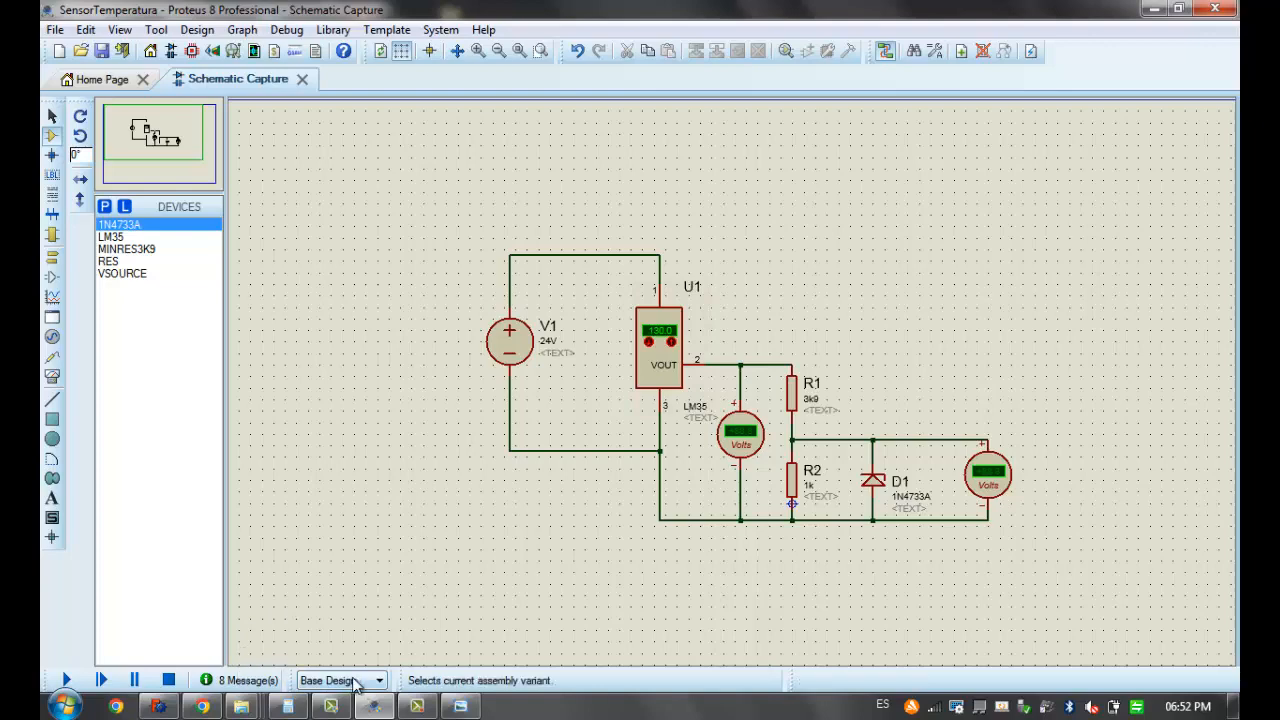
click(418, 707)
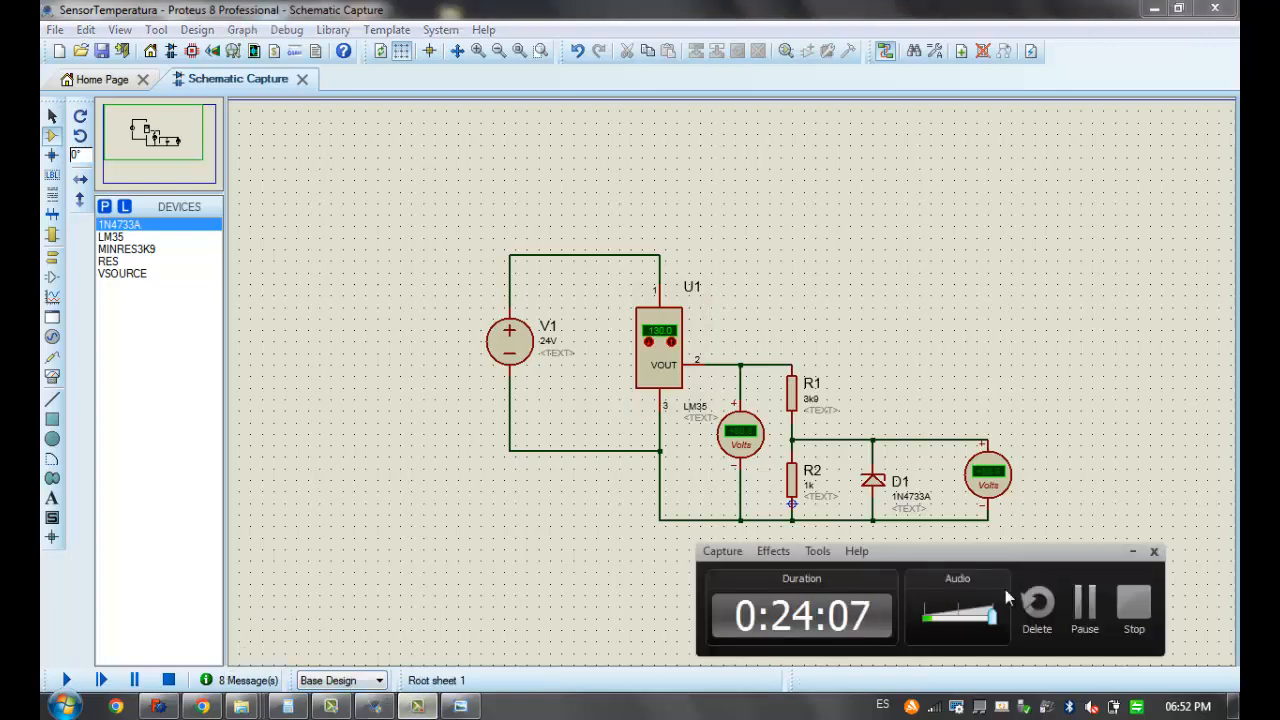